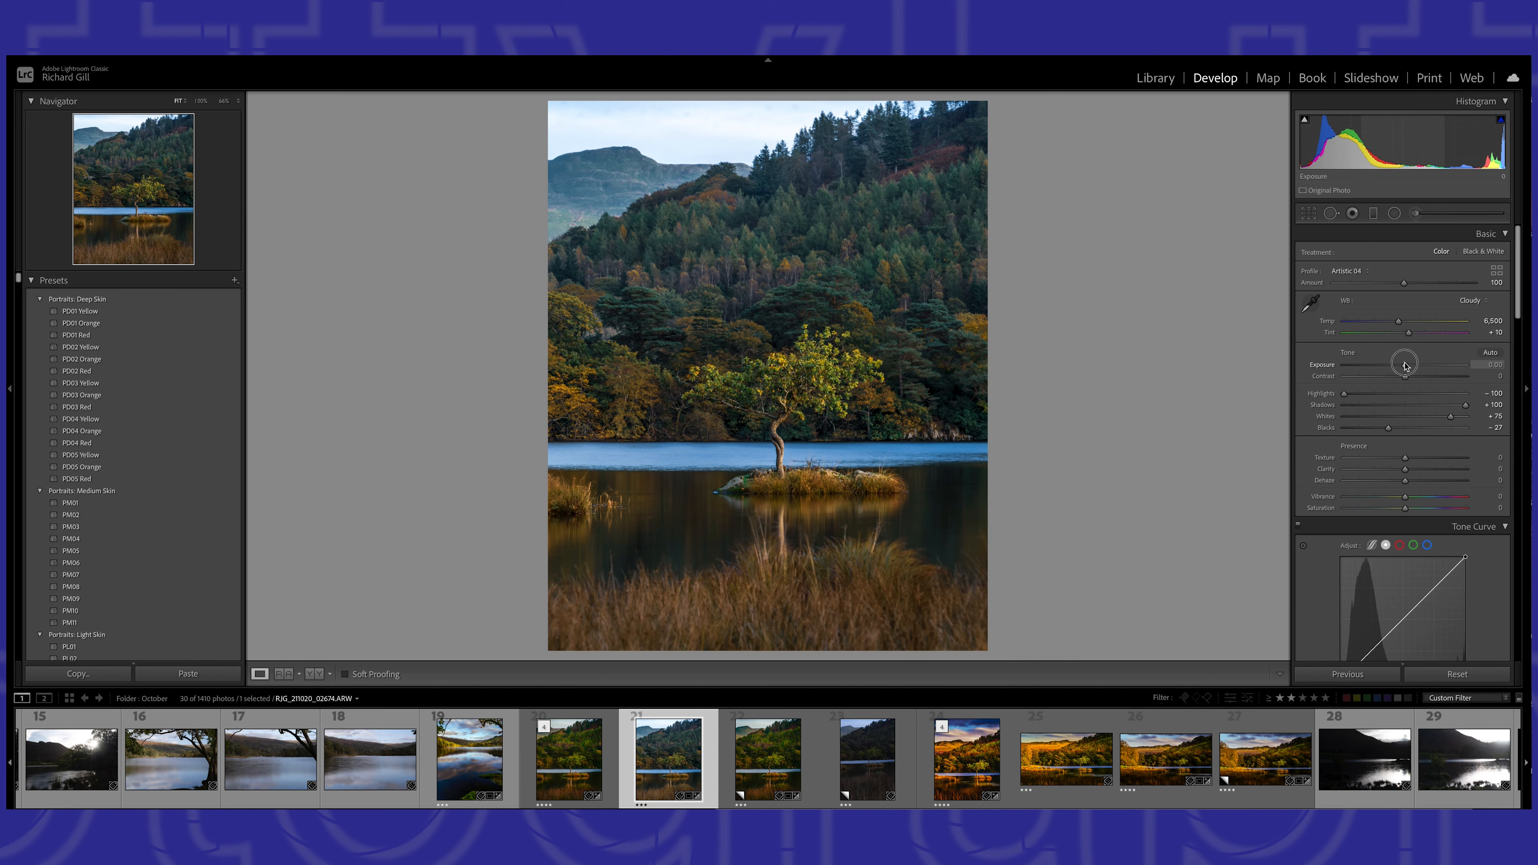
# - Set the photo's Exposure to −0.15 and Contrast to +12
pyautogui.moveTo(1405, 365); pyautogui.dragTo(1403, 364)
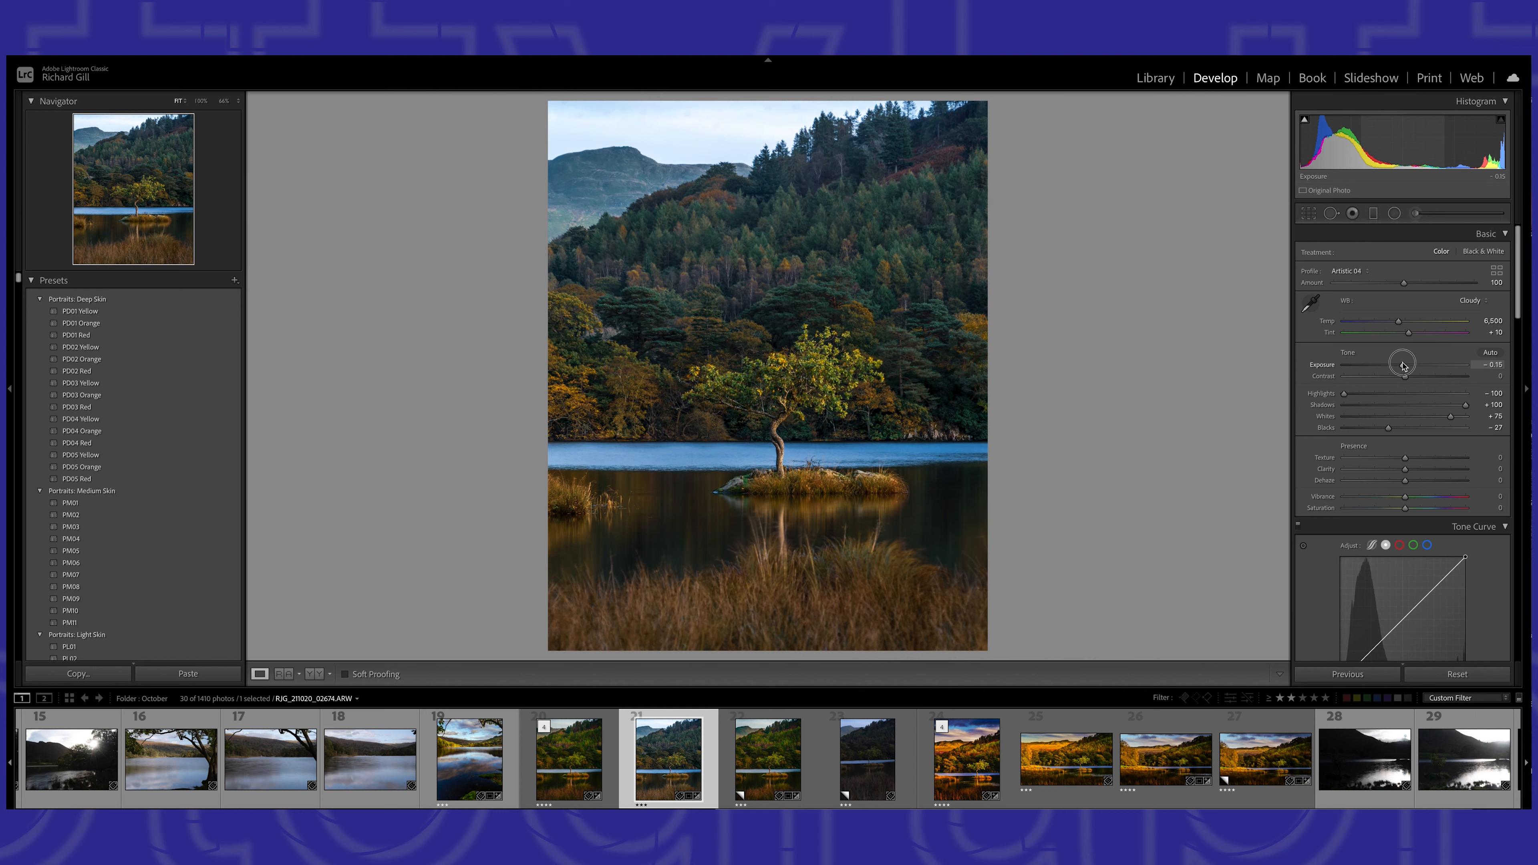
pyautogui.click(1406, 377)
pyautogui.moveTo(1406, 377)
pyautogui.mouseDown()
pyautogui.moveTo(1439, 377)
pyautogui.moveTo(1400, 377)
pyautogui.moveTo(1414, 379)
pyautogui.mouseUp()
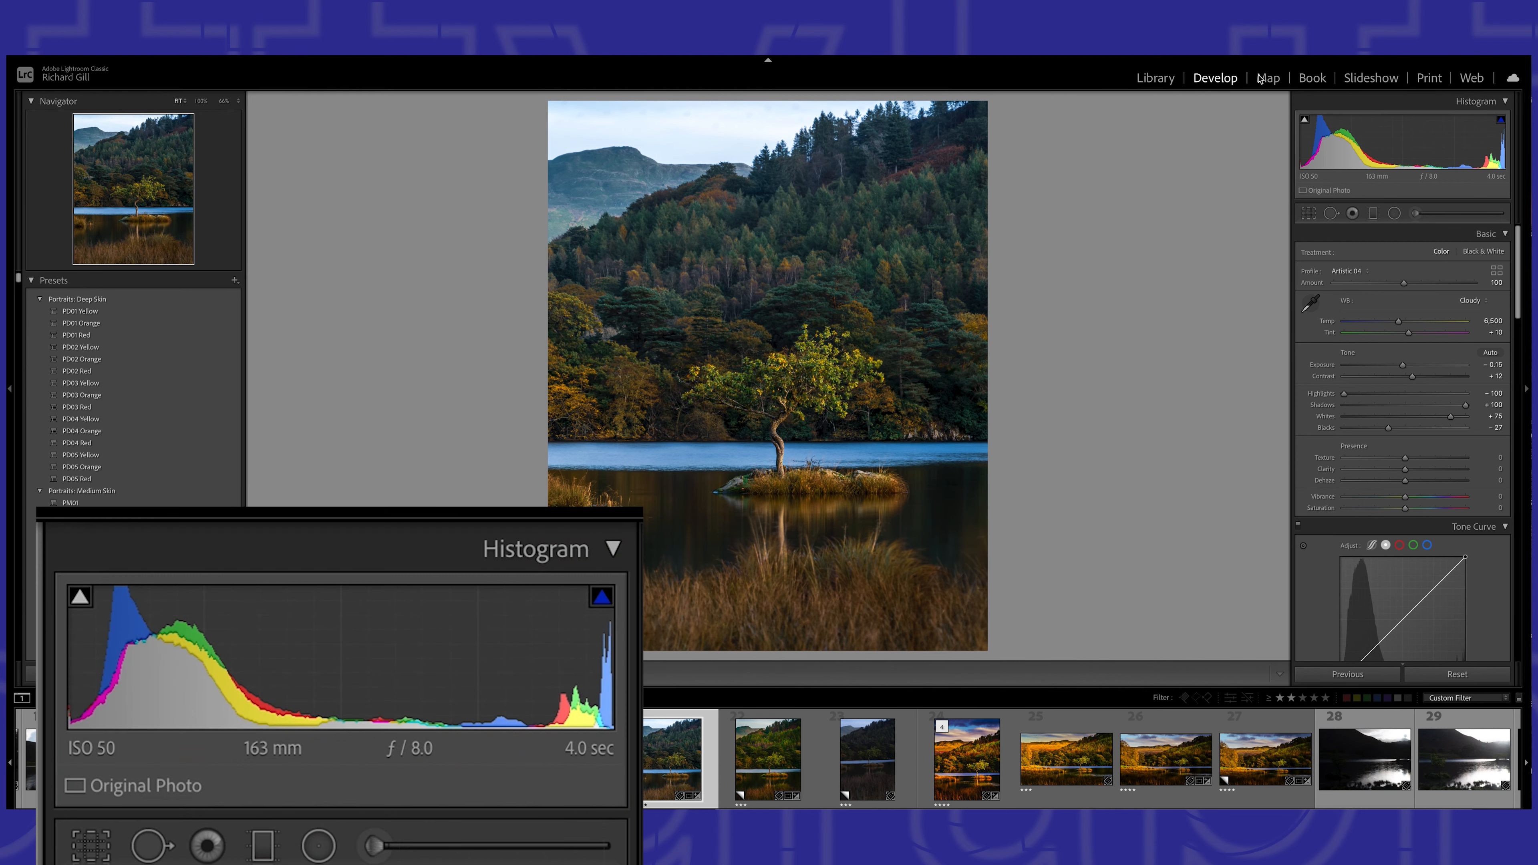
# - Check the photo's shadow clipping overlay and raise the Exposure to −0.05
pyautogui.click(1305, 124)
pyautogui.click(1303, 122)
pyautogui.click(1304, 121)
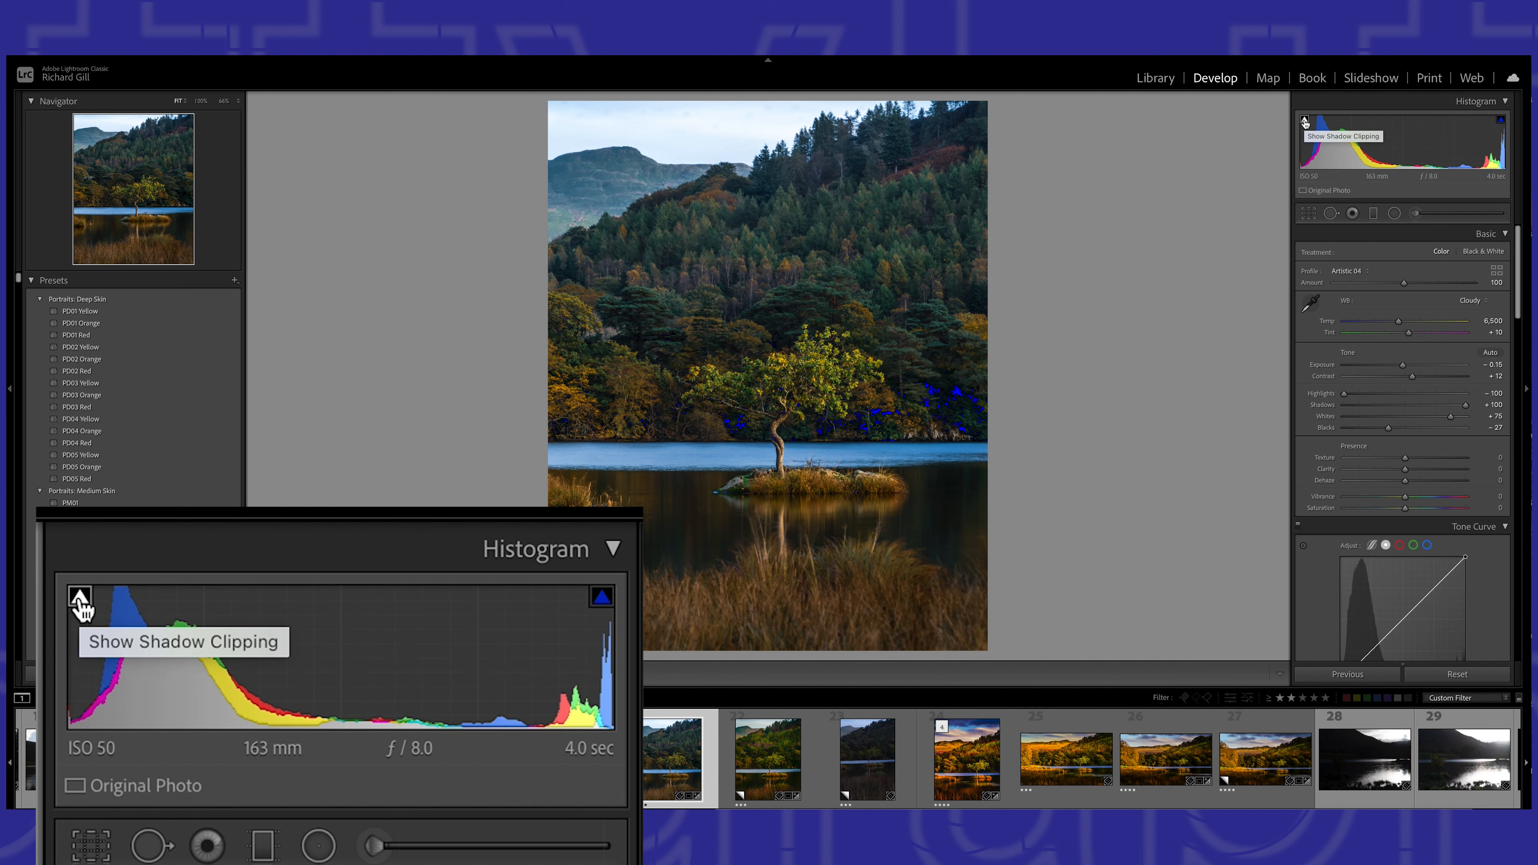
pyautogui.click(1306, 123)
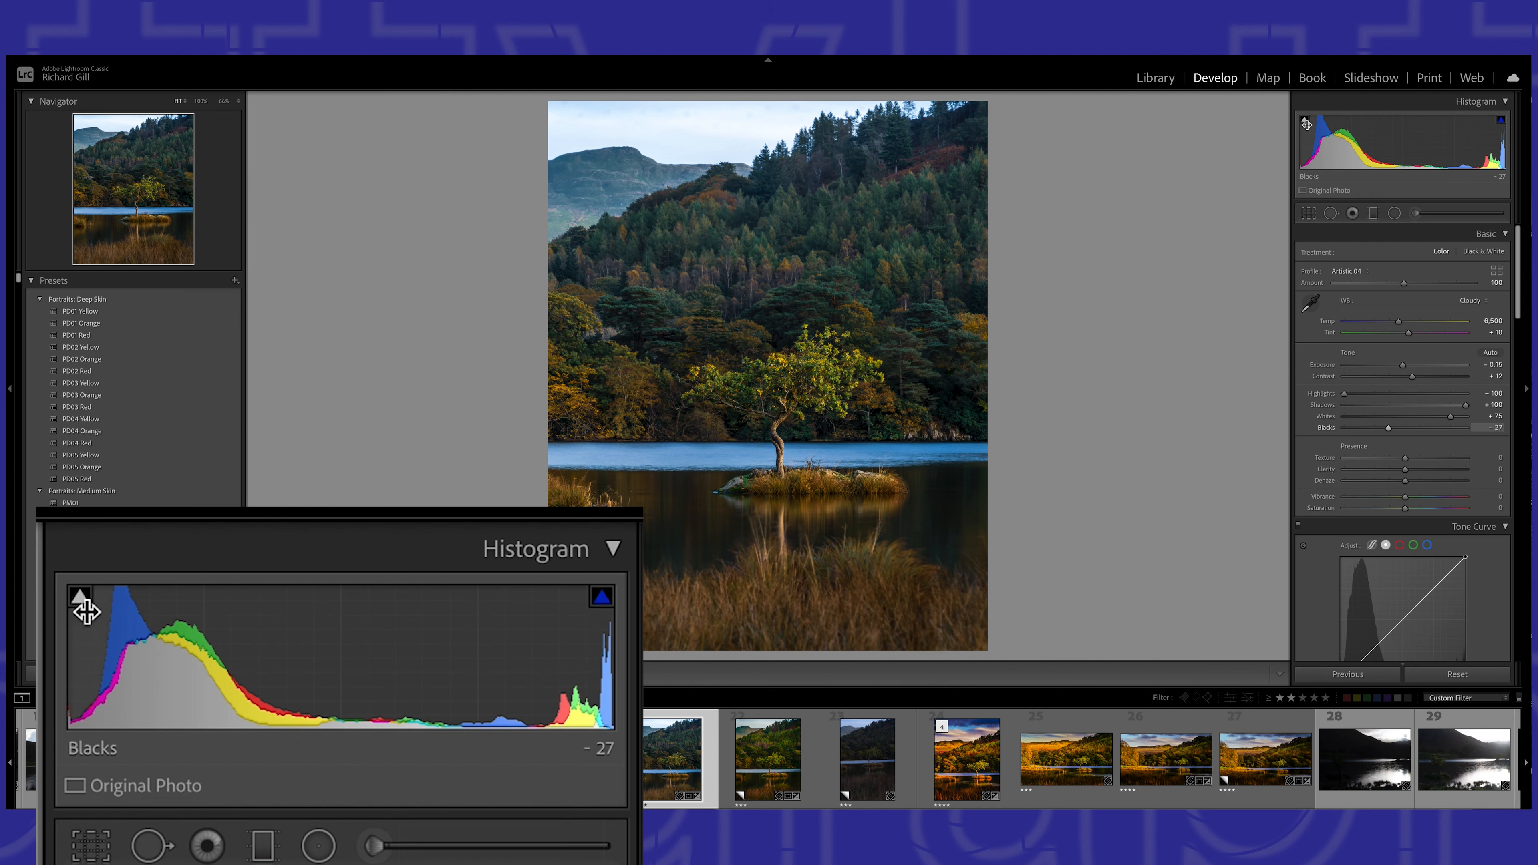
pyautogui.moveTo(1307, 124)
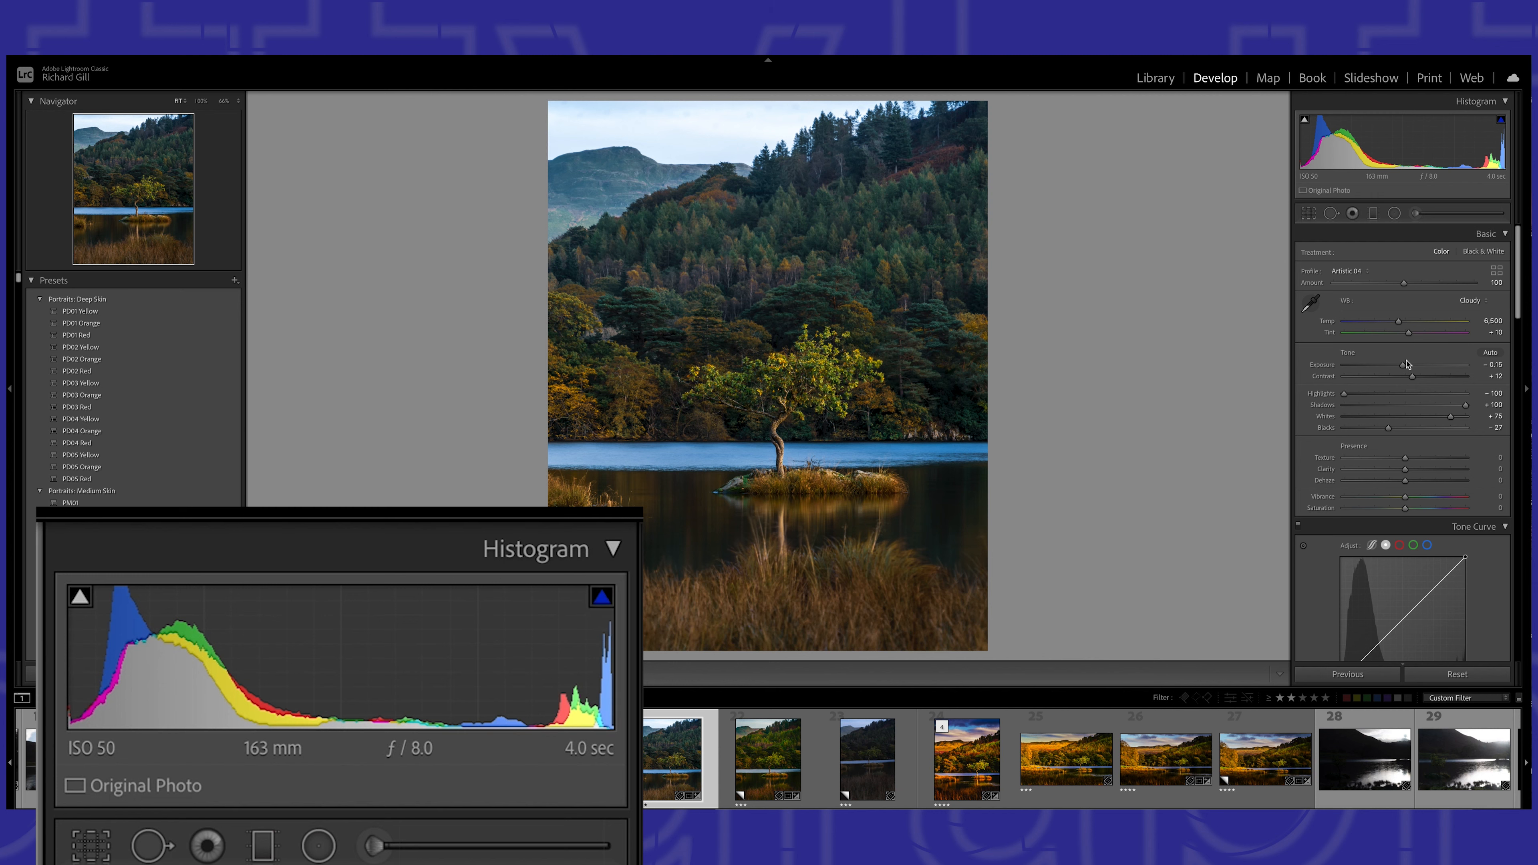
pyautogui.moveTo(1404, 364); pyautogui.dragTo(1406, 365)
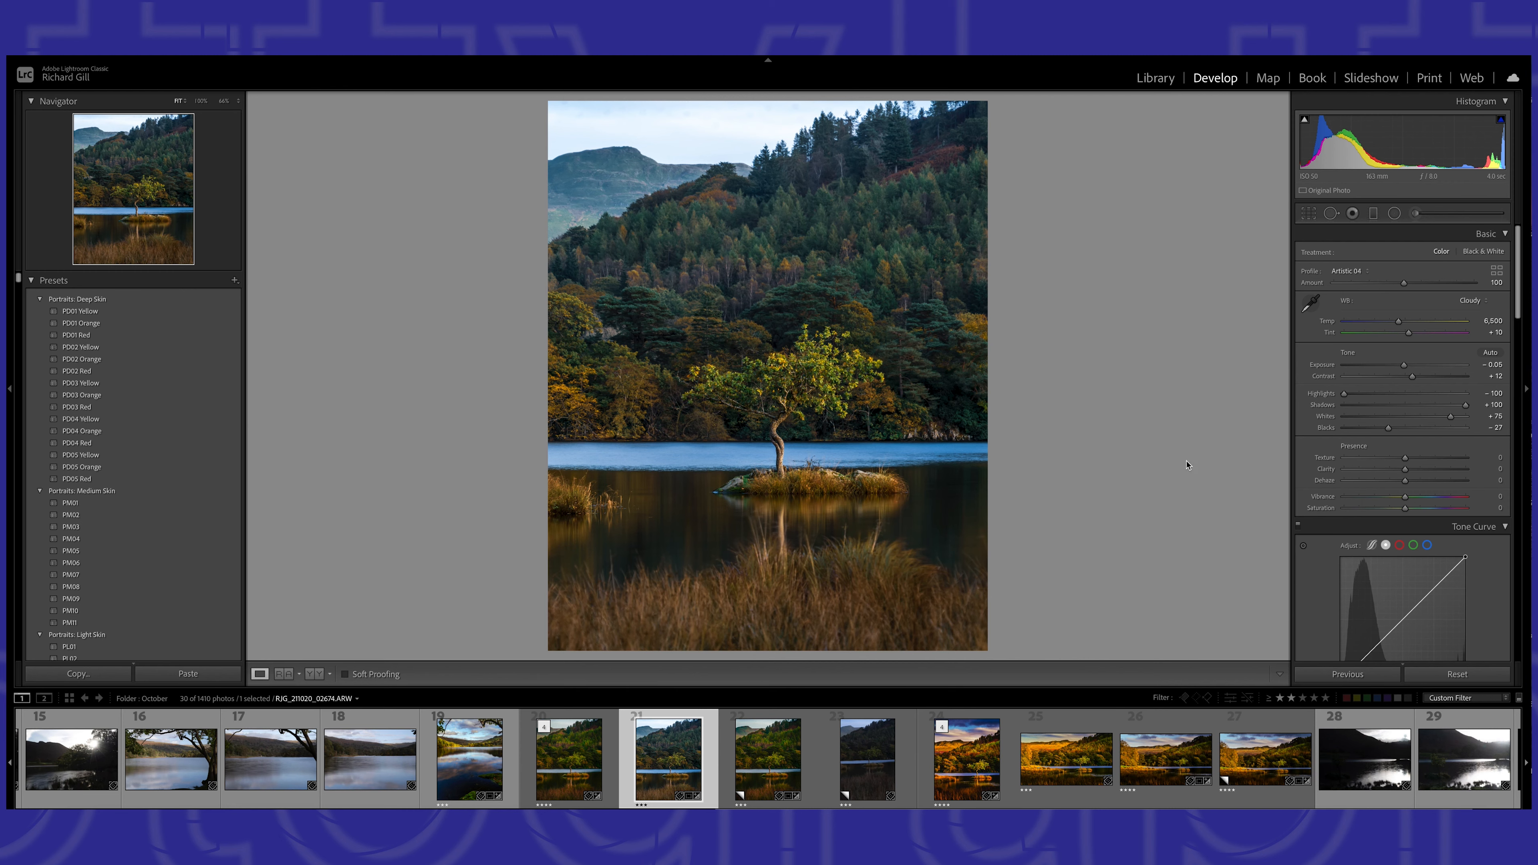
# - Set the Presence adjustments to Texture +14, Dehaze +11, Vibrance about +26 and Saturation +9
pyautogui.scroll(-3, 1401, 491)
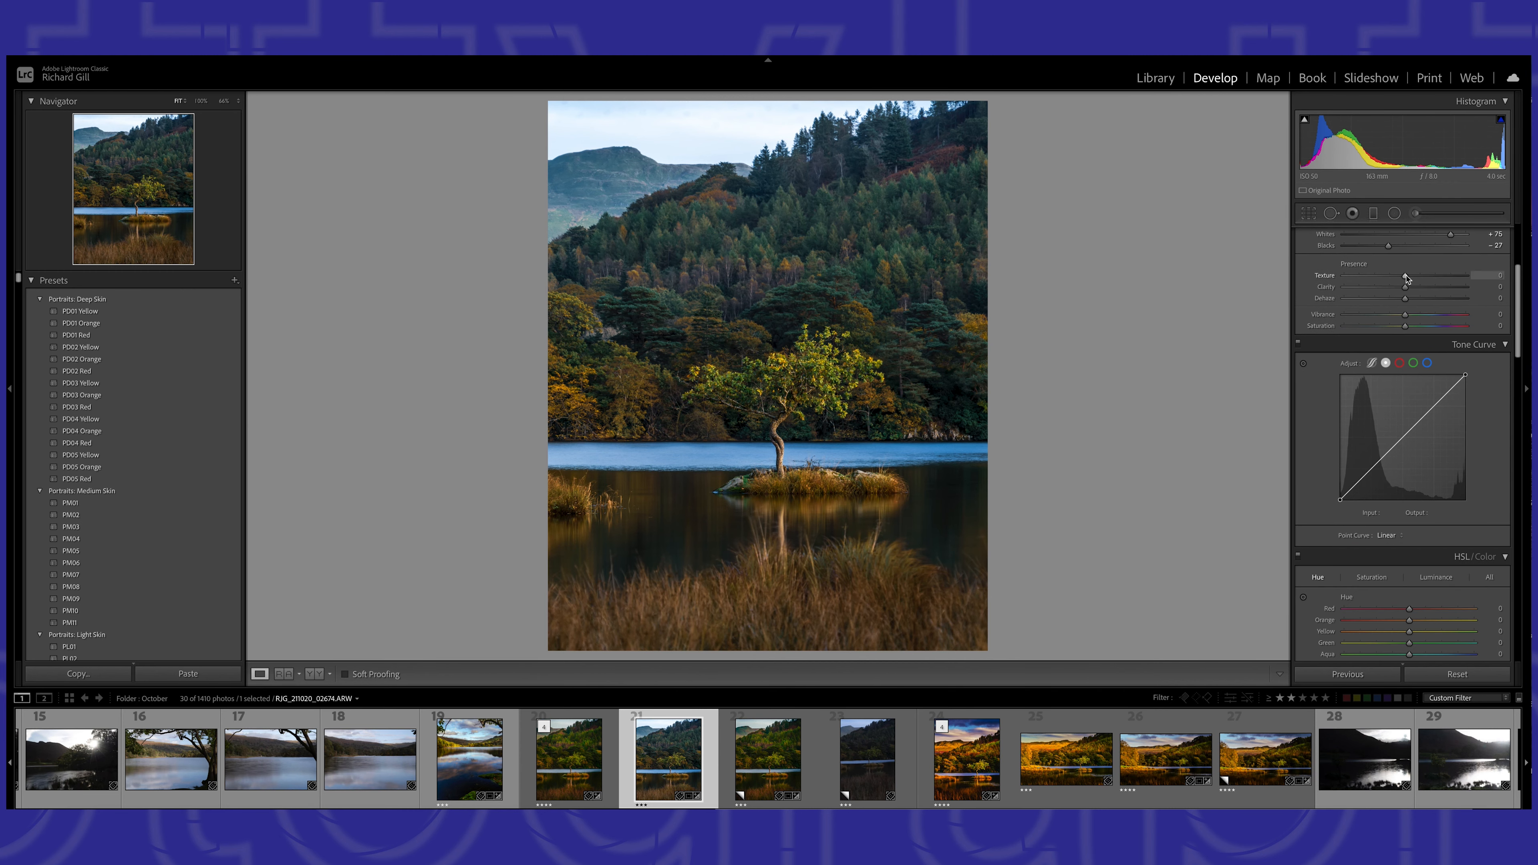
pyautogui.moveTo(1406, 277)
pyautogui.mouseDown()
pyautogui.moveTo(1440, 279)
pyautogui.moveTo(1393, 281)
pyautogui.moveTo(1434, 281)
pyautogui.moveTo(1400, 282)
pyautogui.moveTo(1415, 285)
pyautogui.mouseUp()
pyautogui.scroll(1, 1406, 294)
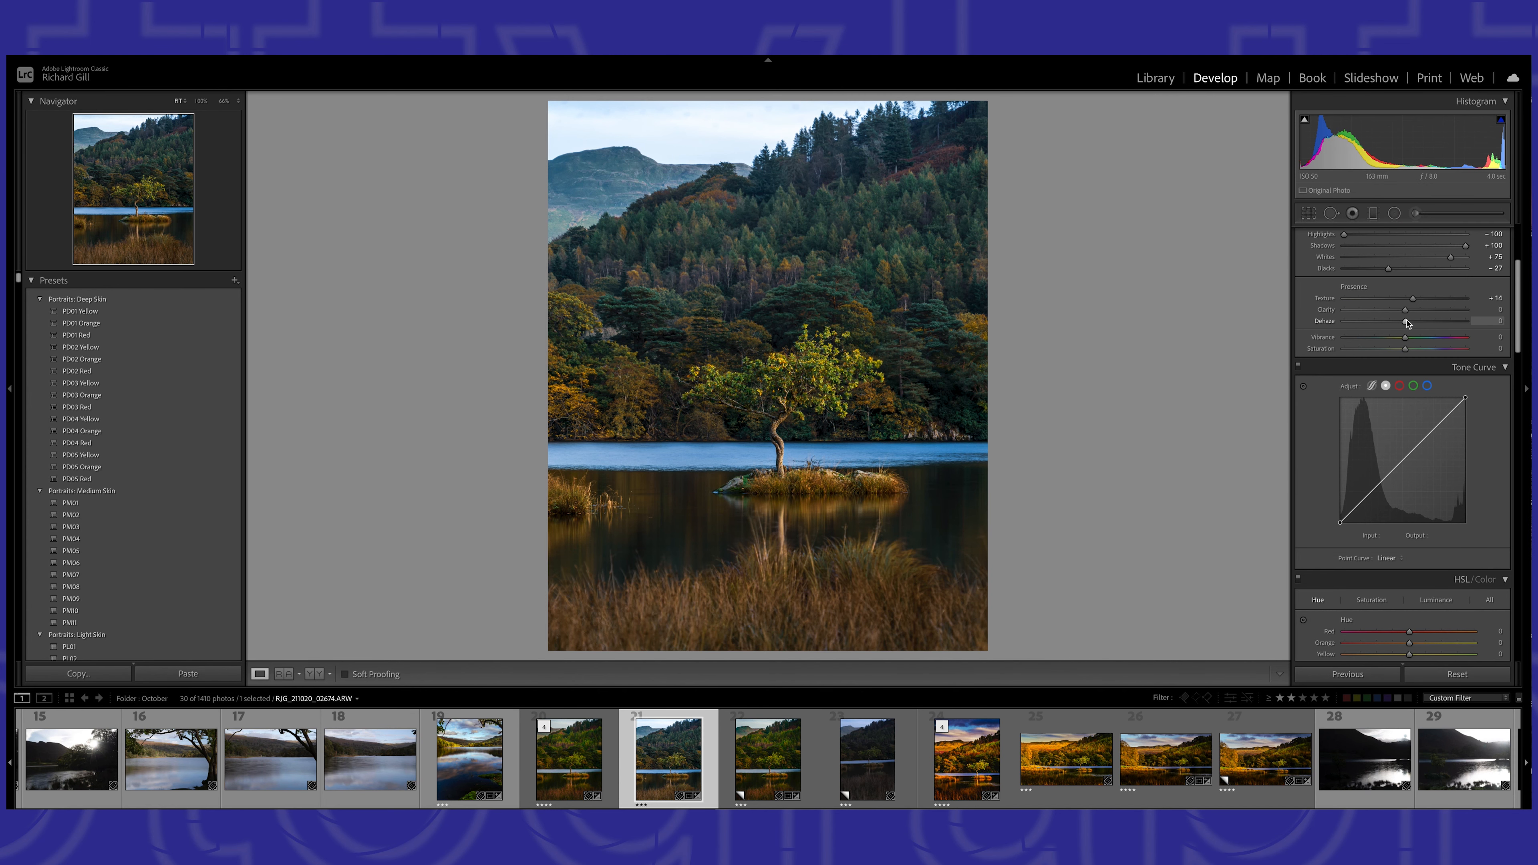
pyautogui.click(1406, 323)
pyautogui.moveTo(1406, 323)
pyautogui.mouseDown()
pyautogui.moveTo(1439, 328)
pyautogui.moveTo(1412, 326)
pyautogui.mouseUp()
pyautogui.hotkey('ctrl', 'Up')
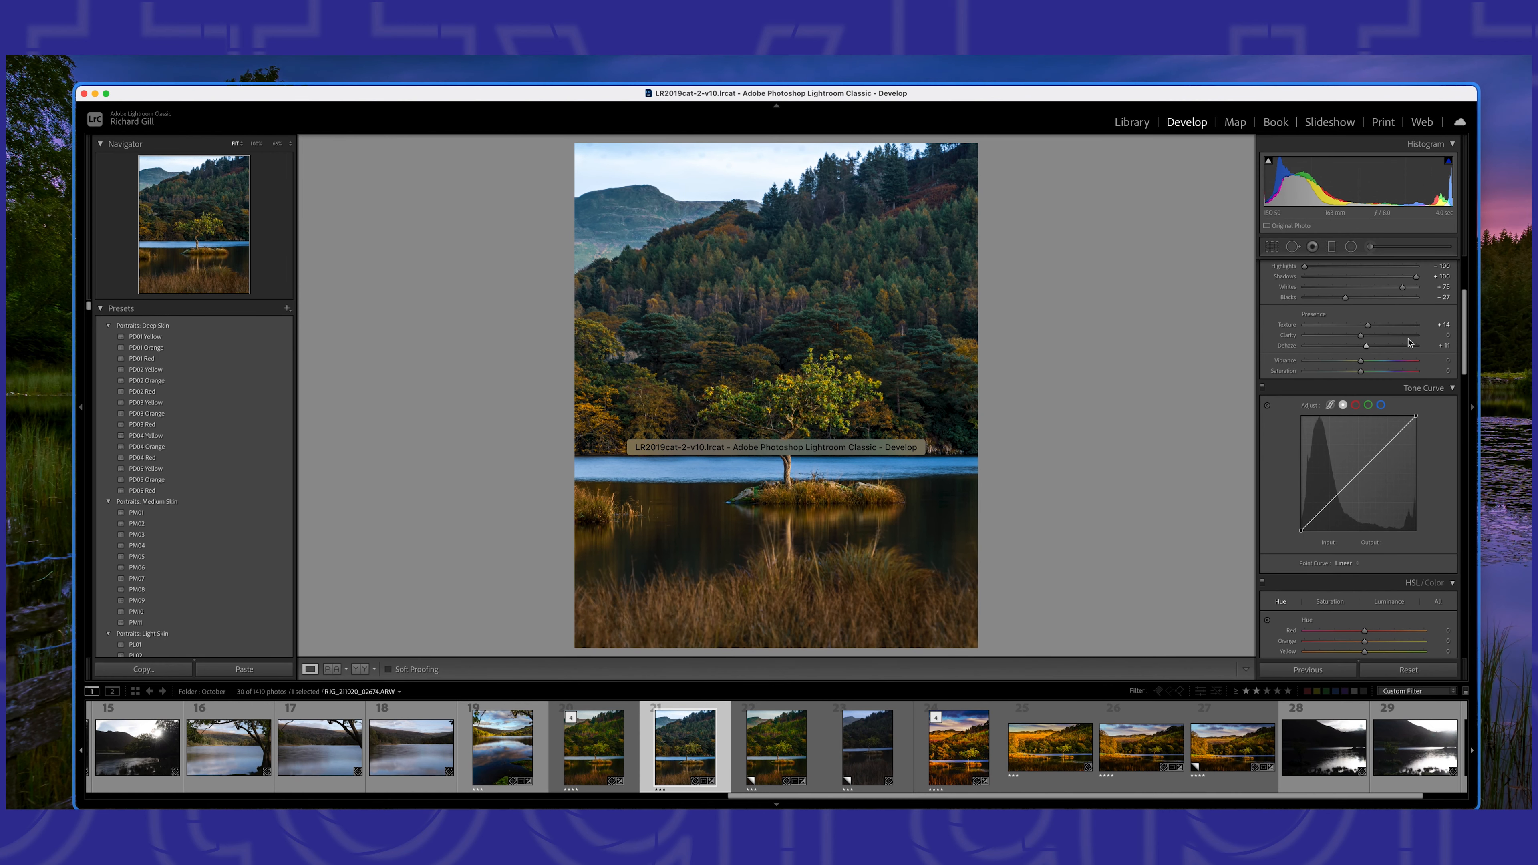
pyautogui.click(1245, 371)
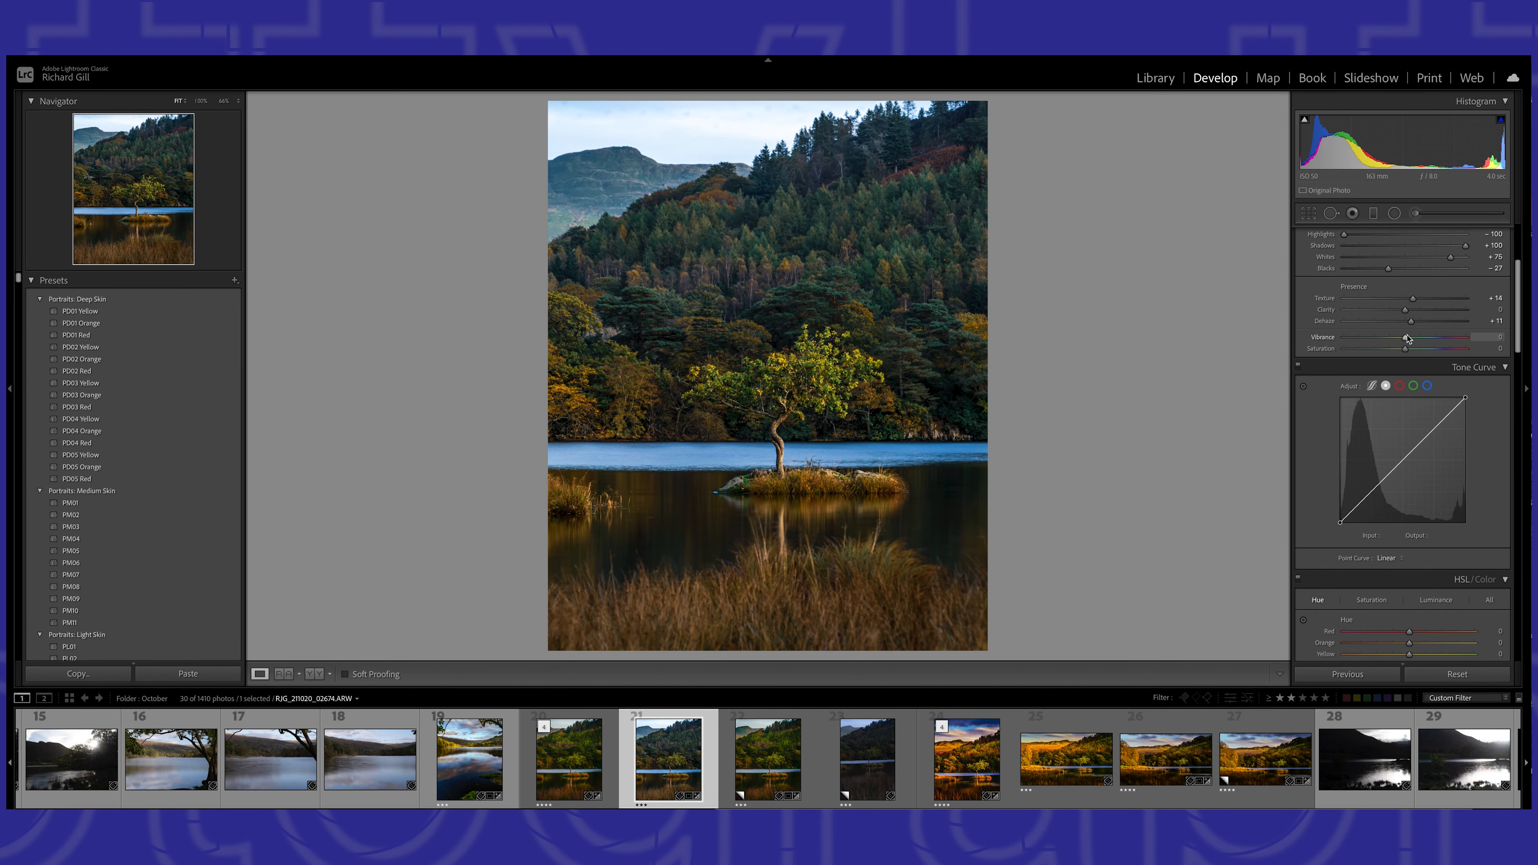
pyautogui.moveTo(1406, 340)
pyautogui.mouseDown()
pyautogui.moveTo(1449, 342)
pyautogui.moveTo(1396, 350)
pyautogui.moveTo(1412, 351)
pyautogui.mouseUp()
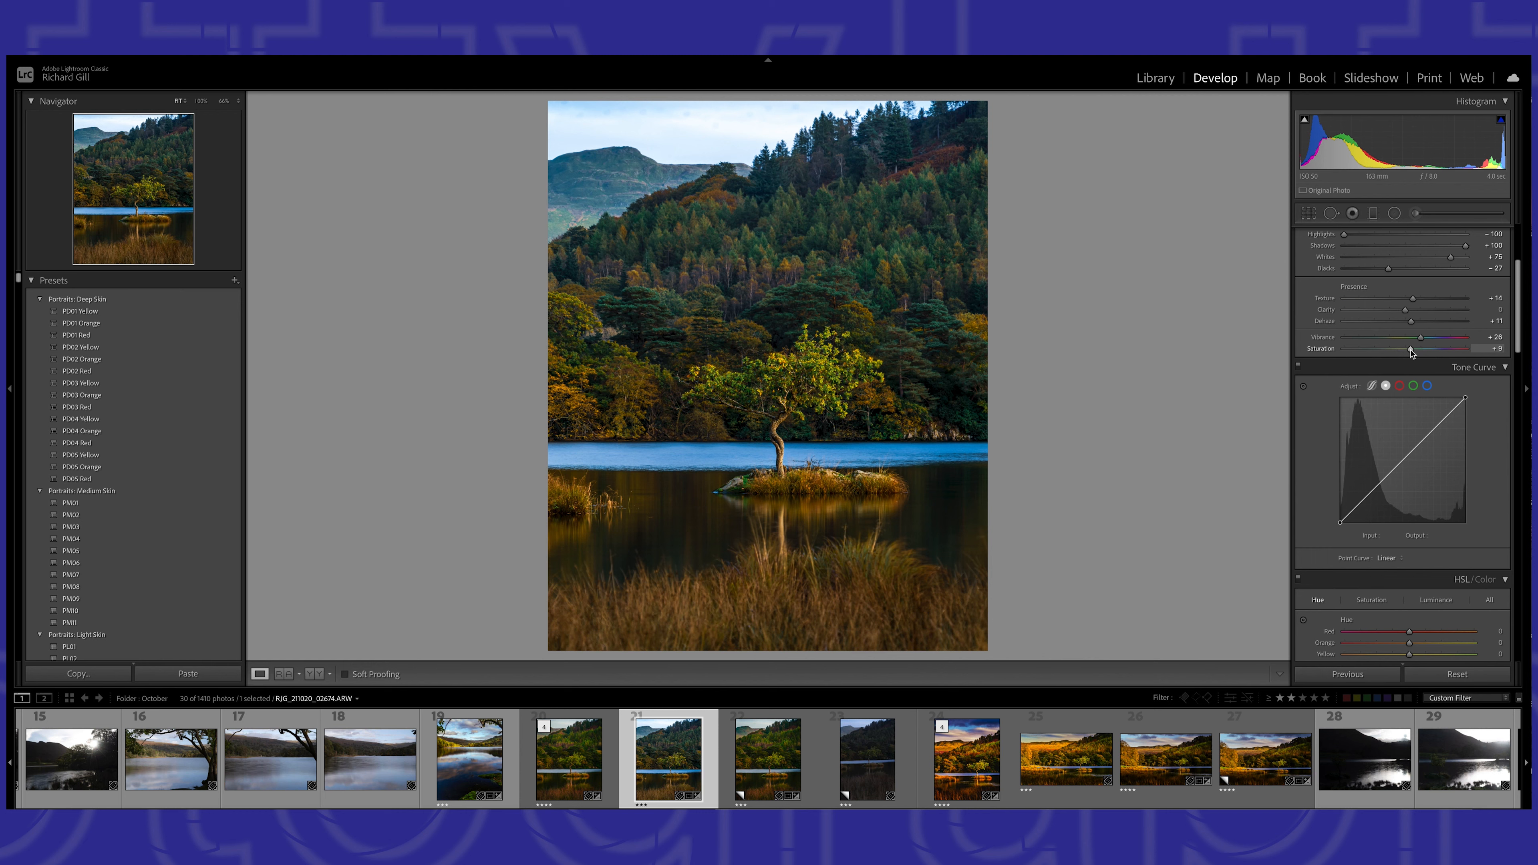
# - Apply the Medium Contrast point curve to the photo's tone curve
pyautogui.scroll(-2, 1394, 393)
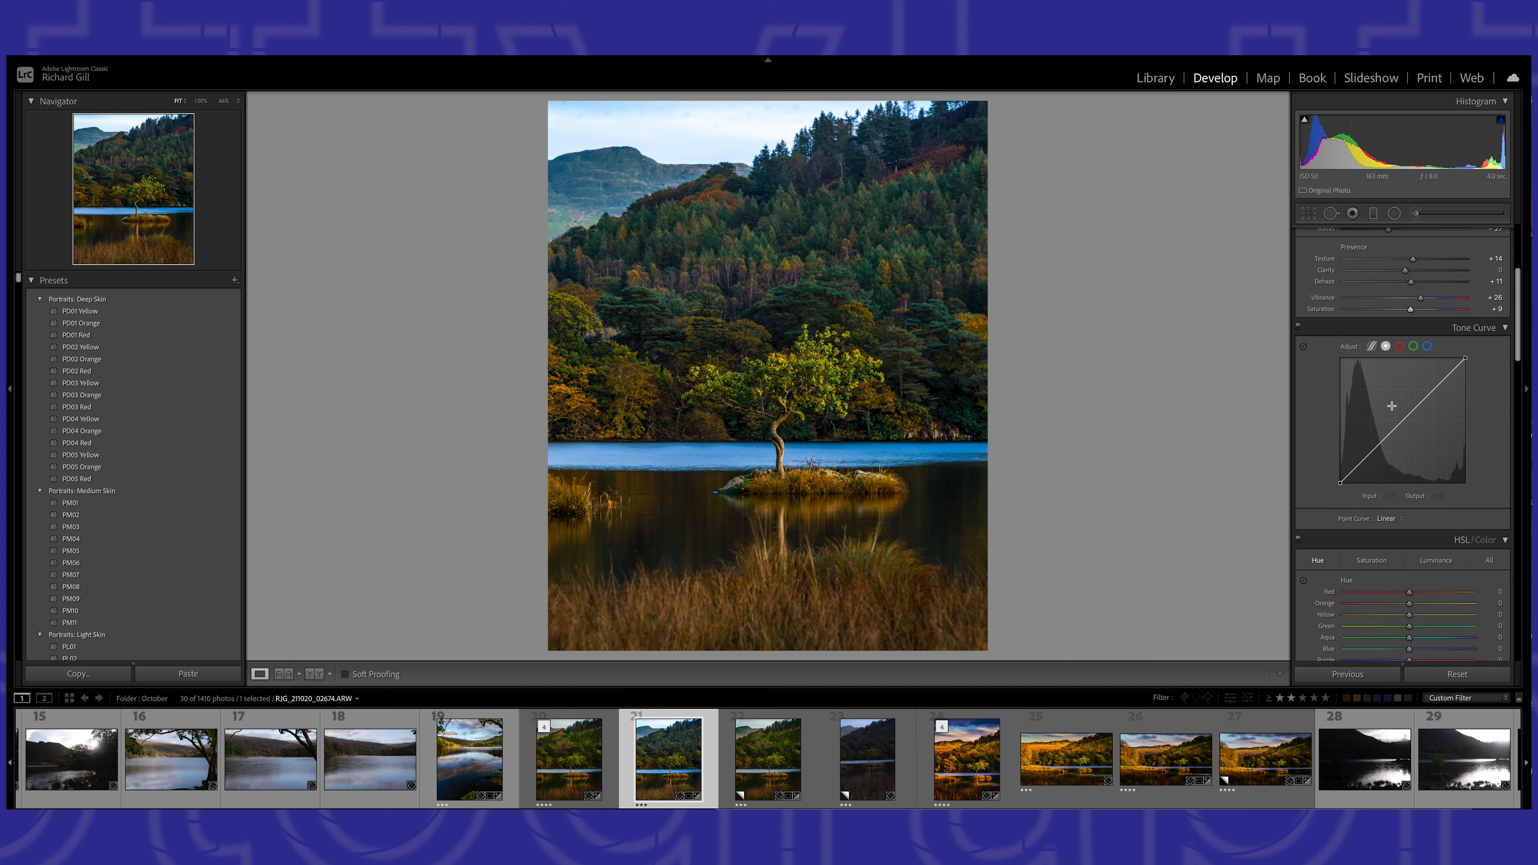
pyautogui.click(1401, 520)
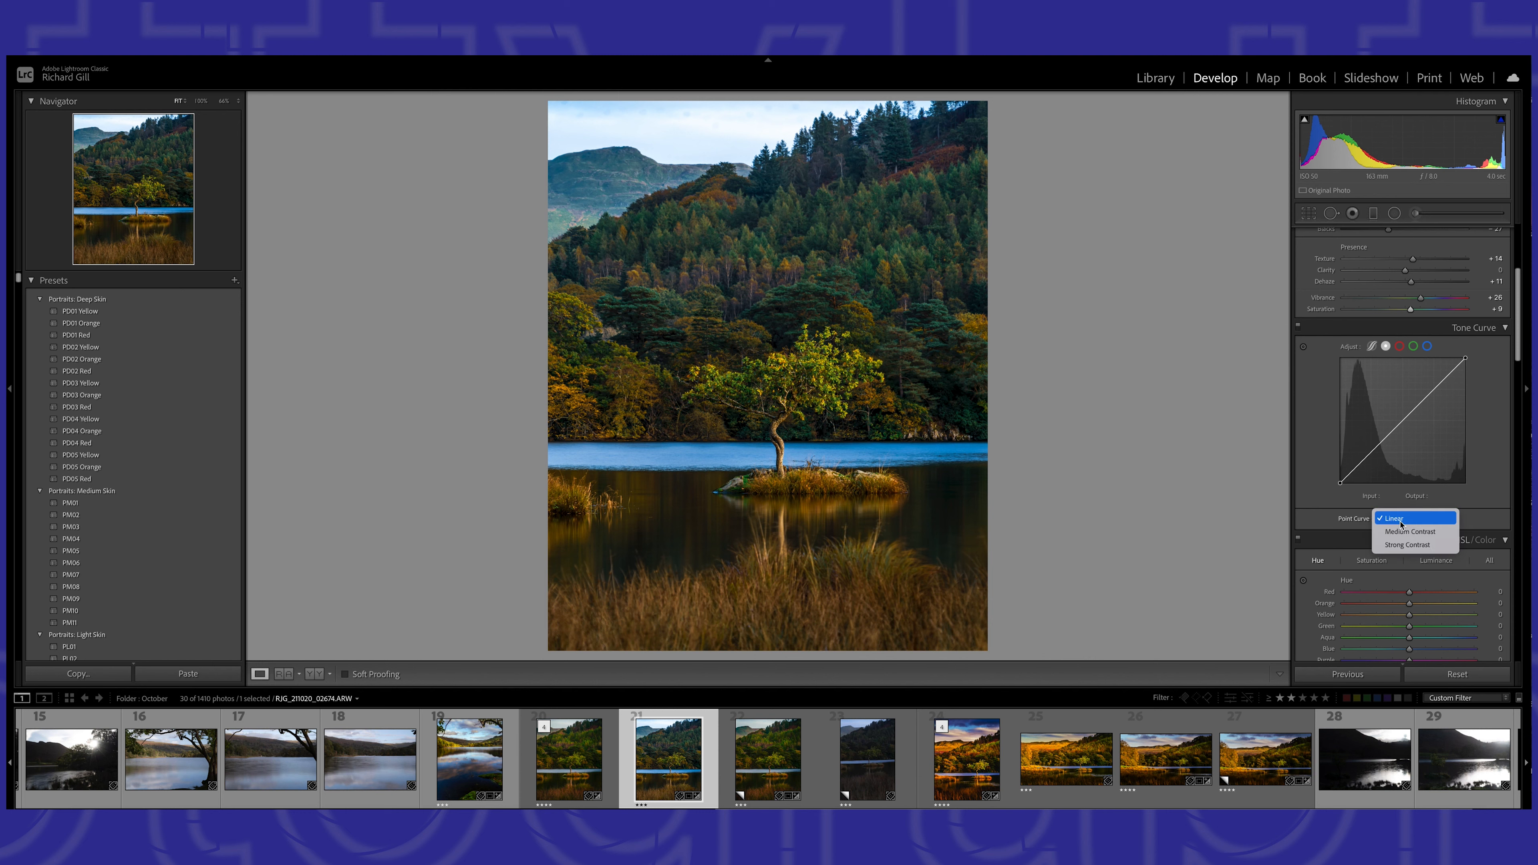
pyautogui.click(1401, 531)
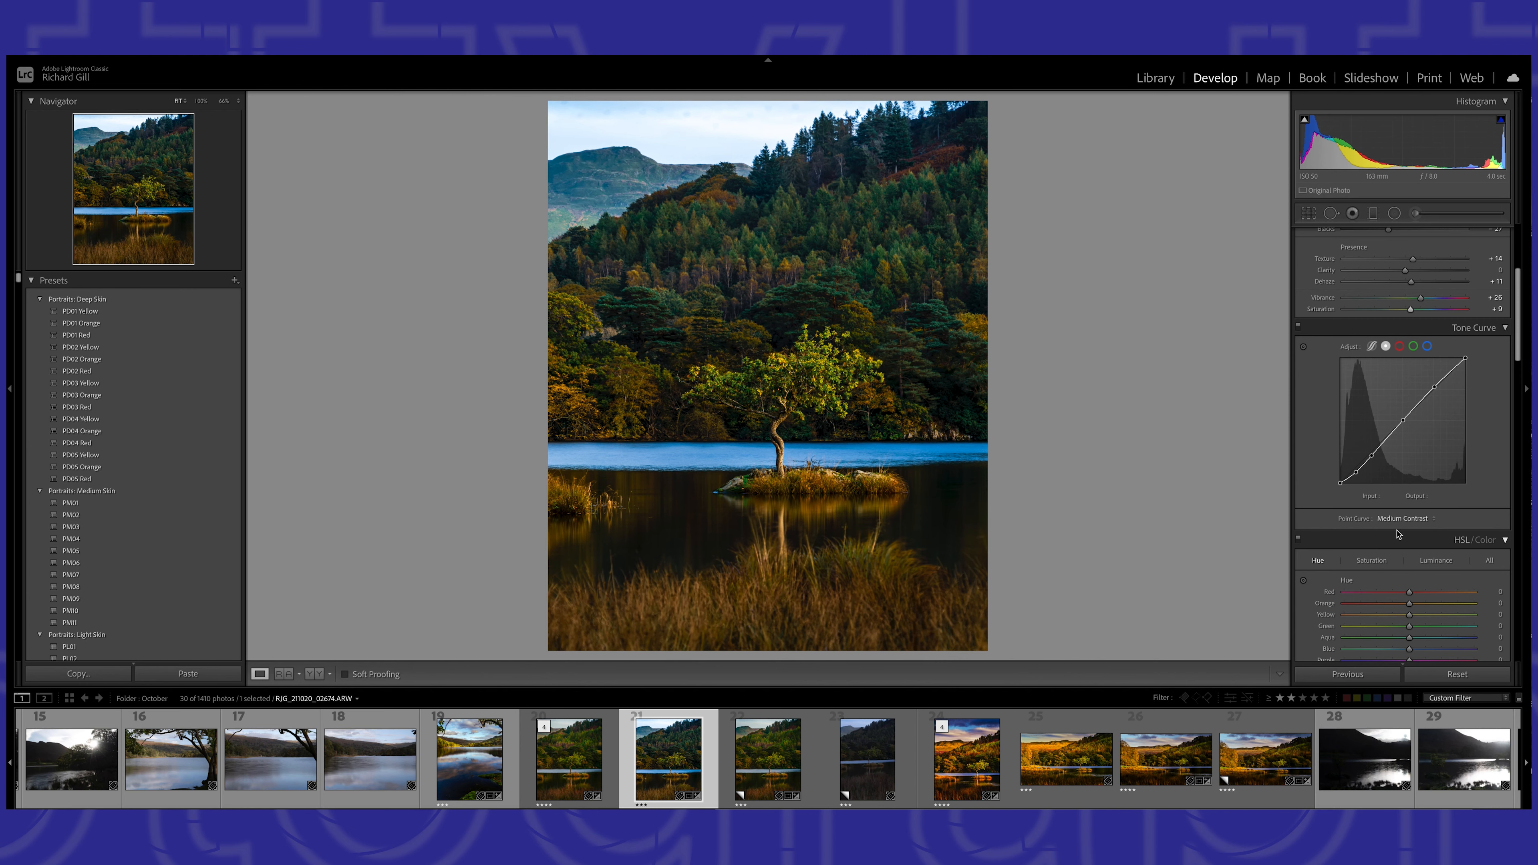
# - Adjust HSL luminance by sampling the tree and lake: Yellow −29, Green −20, Aqua +1 and Blue +18
pyautogui.scroll(-3, 1400, 538)
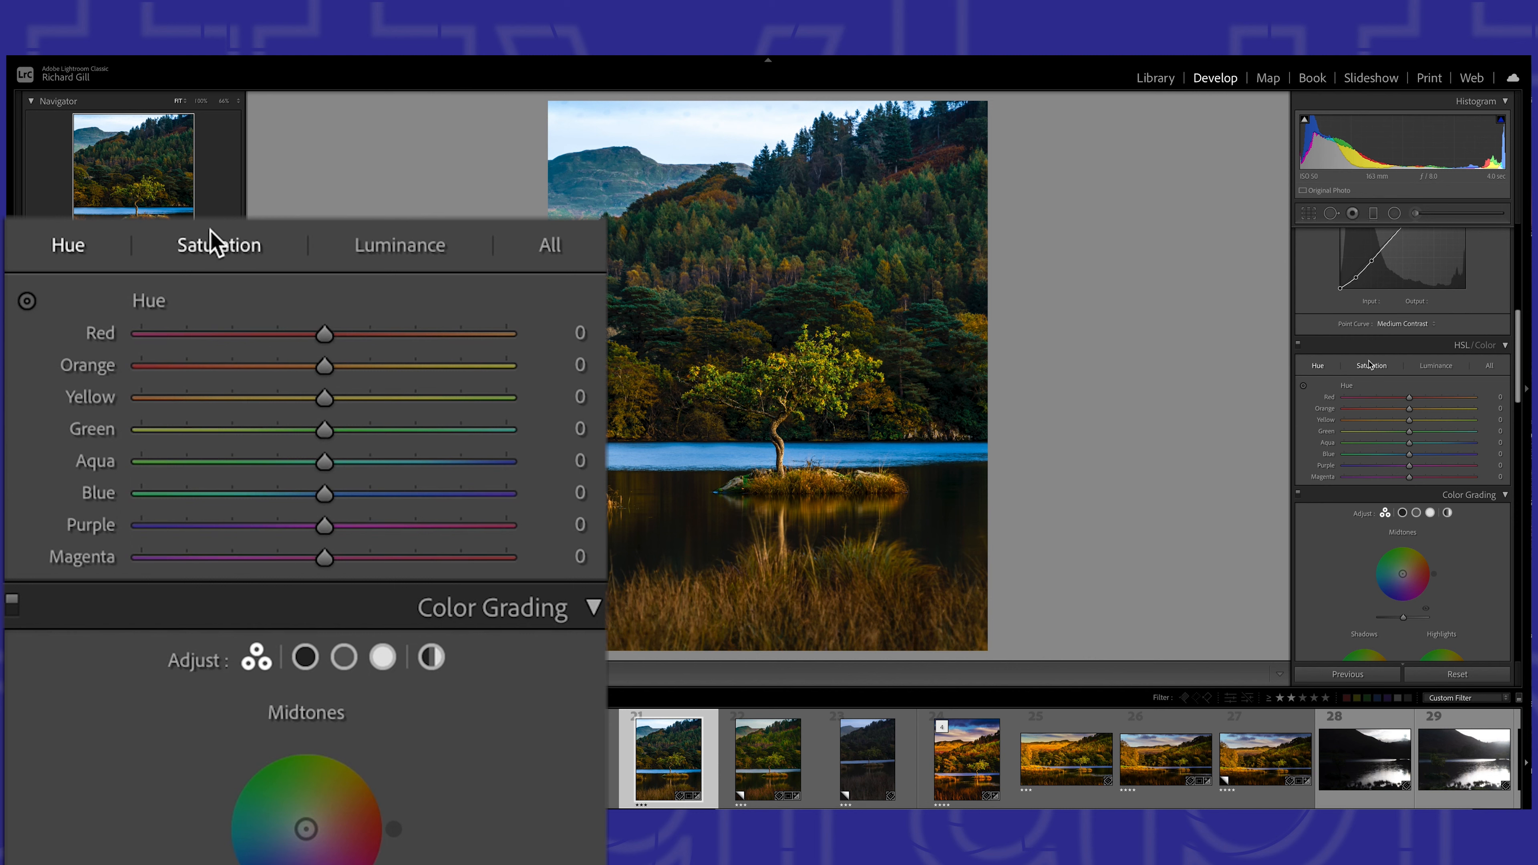
pyautogui.click(215, 259)
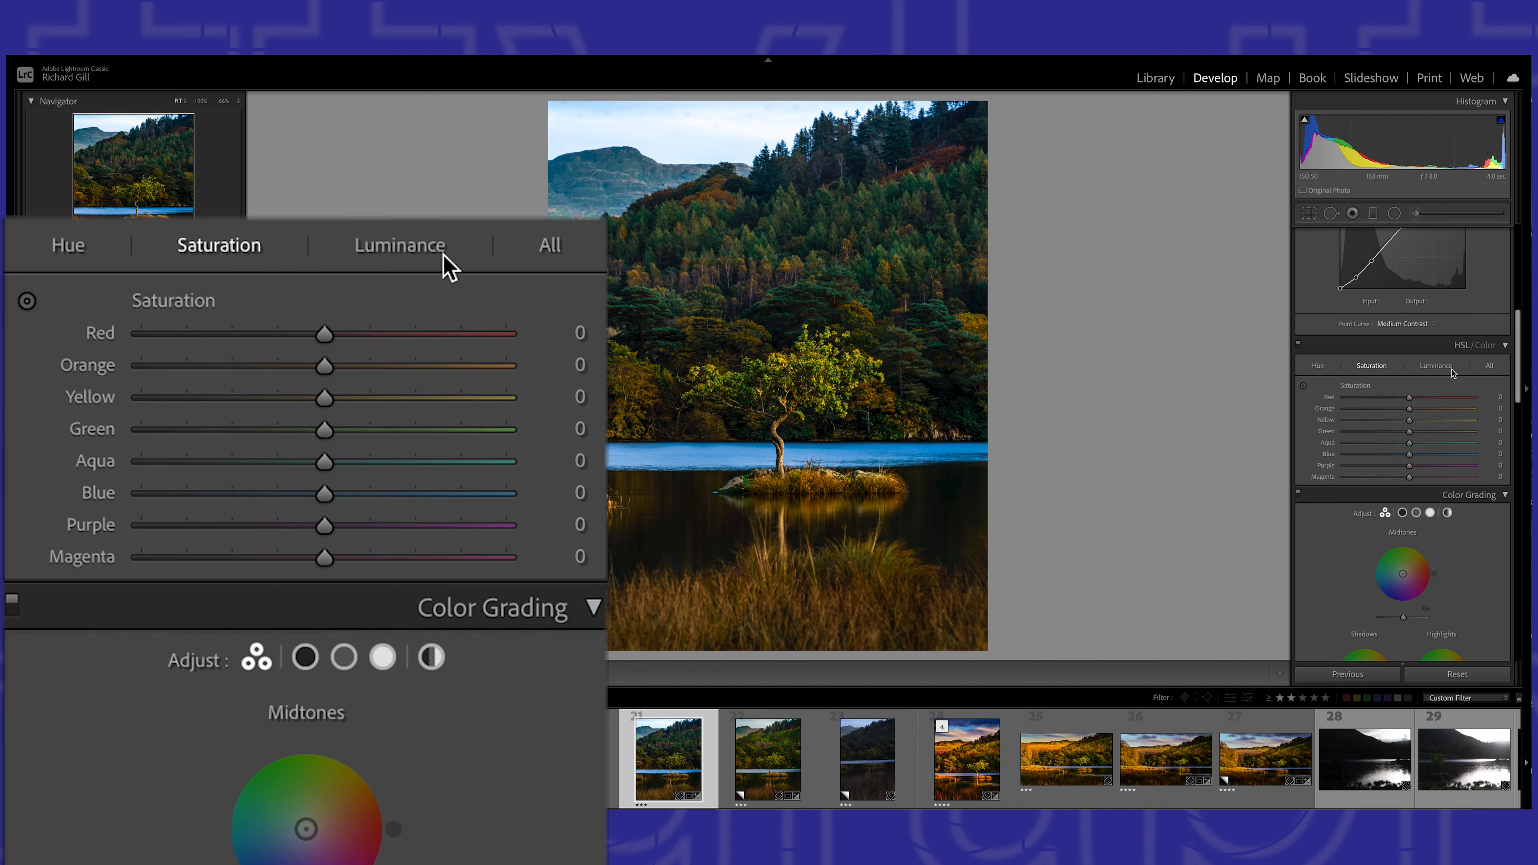
pyautogui.click(418, 245)
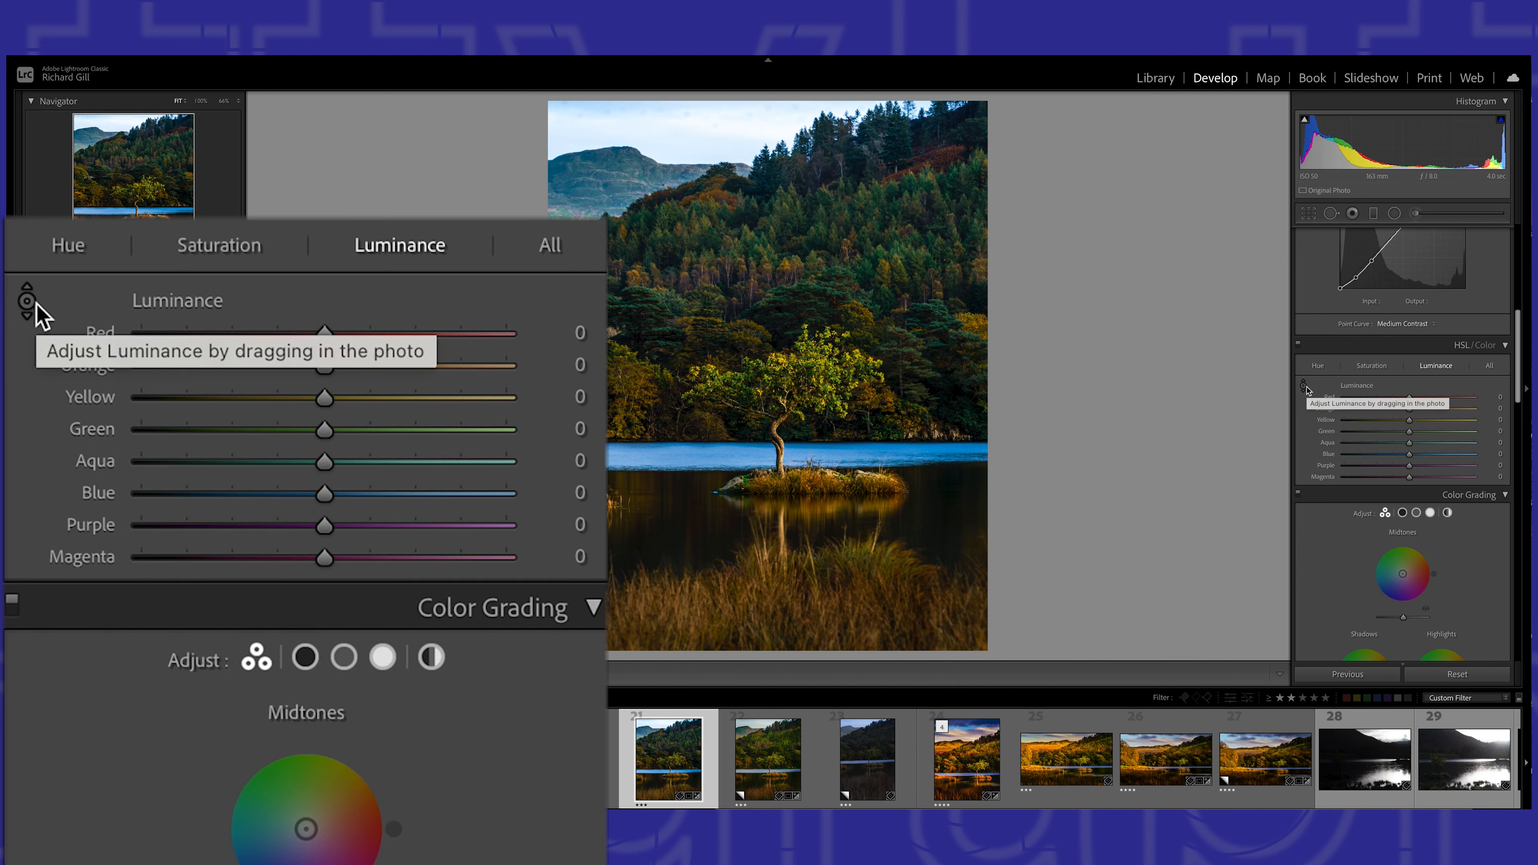
pyautogui.click(34, 301)
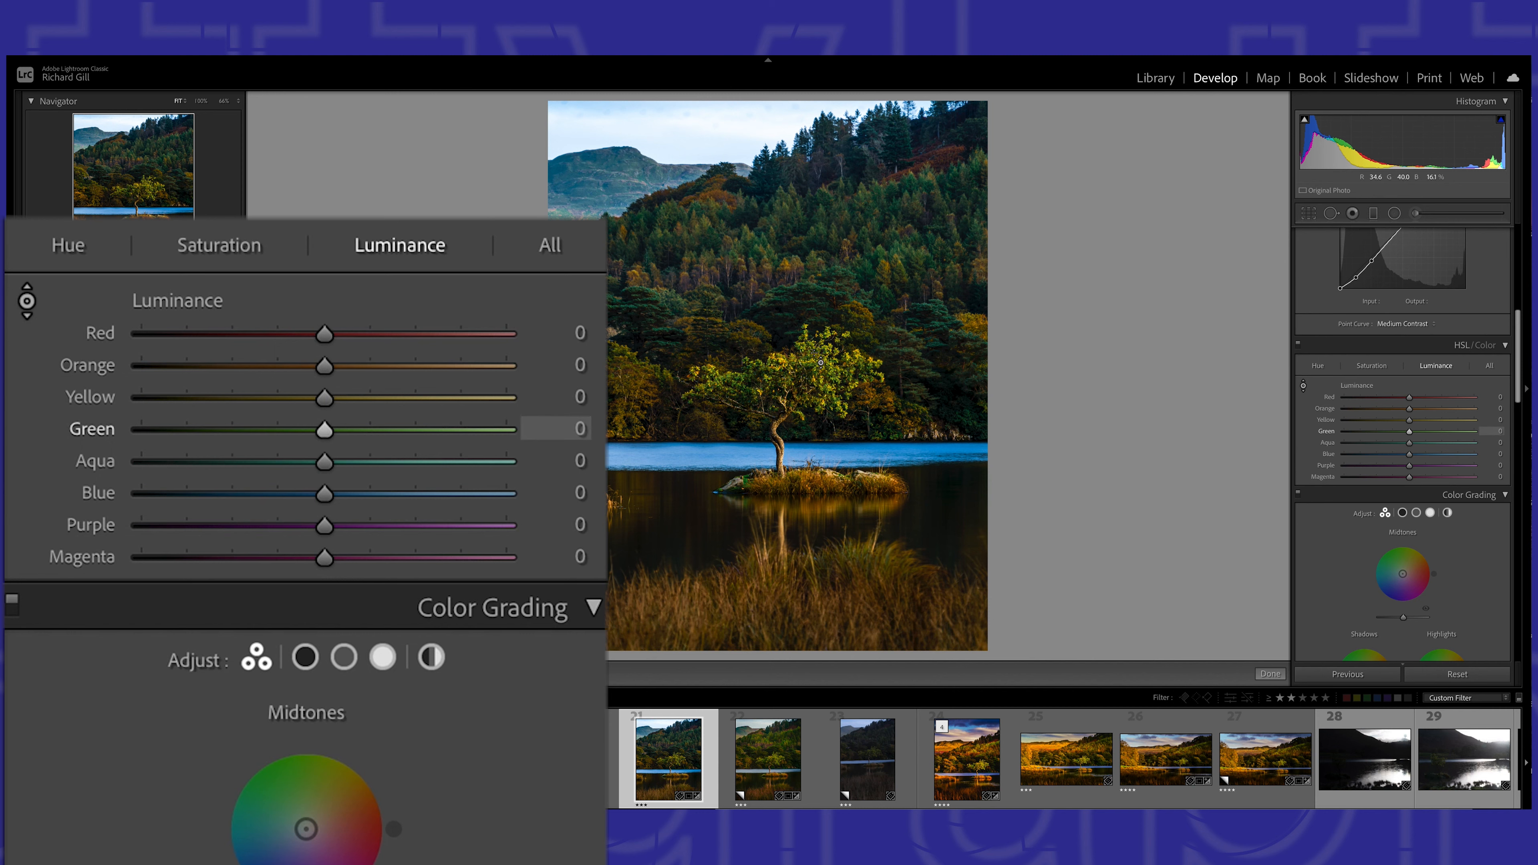
pyautogui.moveTo(821, 363); pyautogui.dragTo(821, 404)
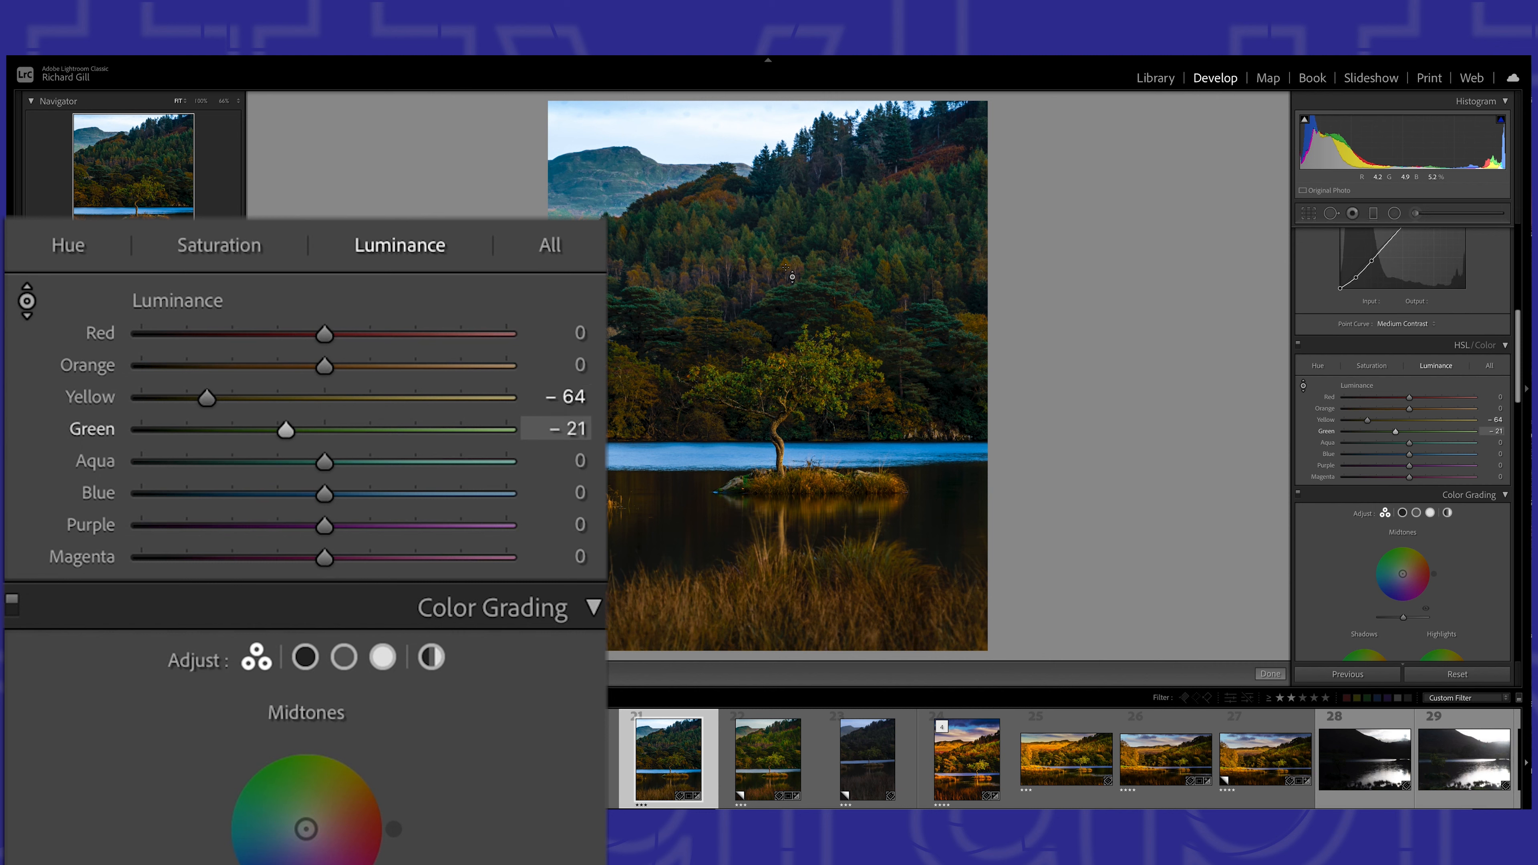
pyautogui.moveTo(821, 404)
pyautogui.mouseDown()
pyautogui.moveTo(821, 421)
pyautogui.moveTo(821, 383)
pyautogui.mouseUp()
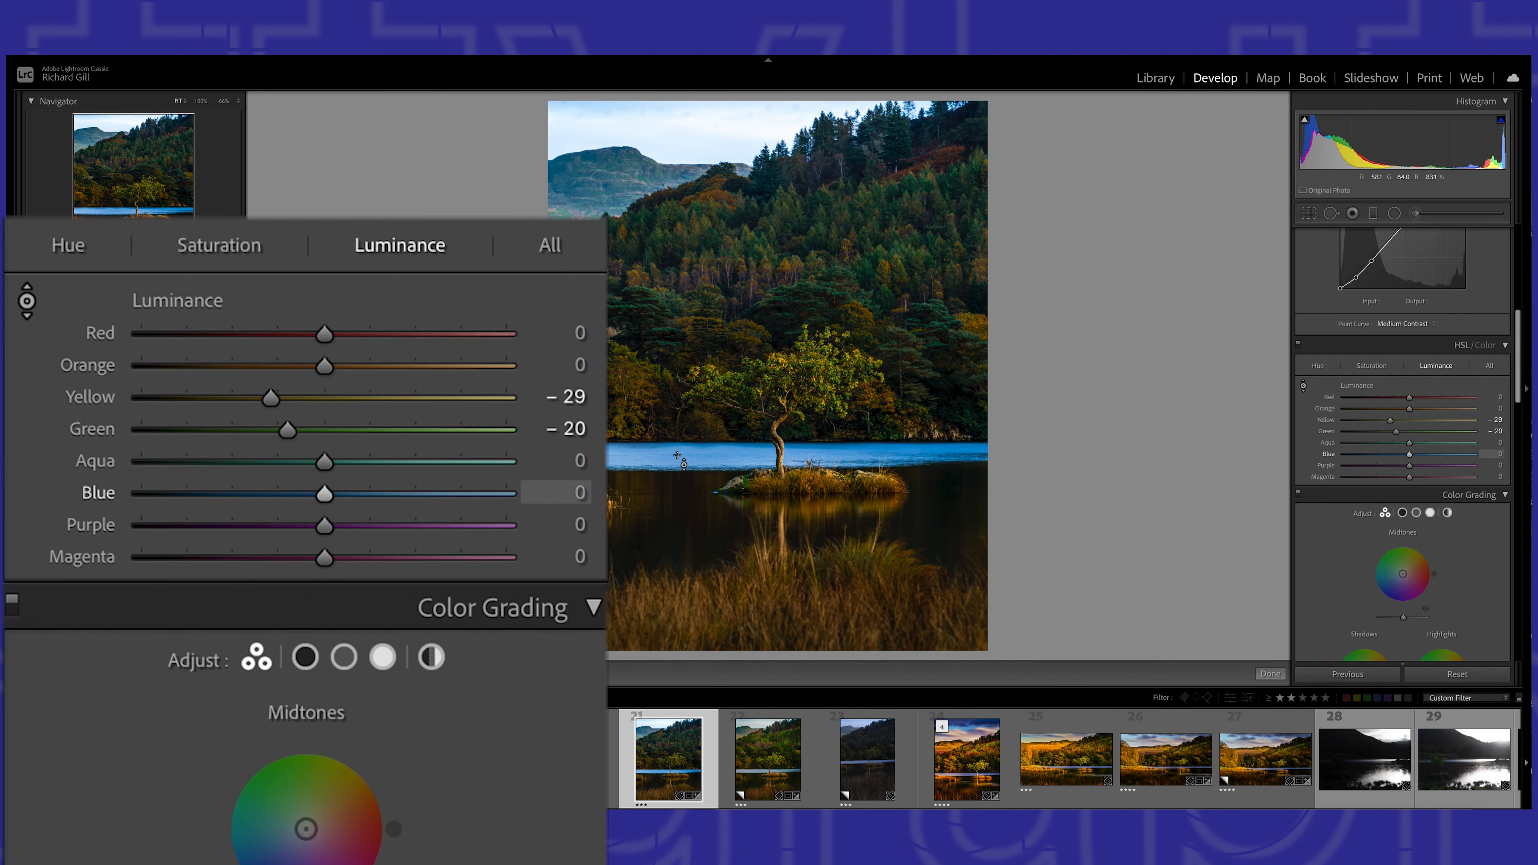
pyautogui.moveTo(848, 454)
pyautogui.mouseDown()
pyautogui.moveTo(848, 468)
pyautogui.moveTo(848, 449)
pyautogui.mouseUp()
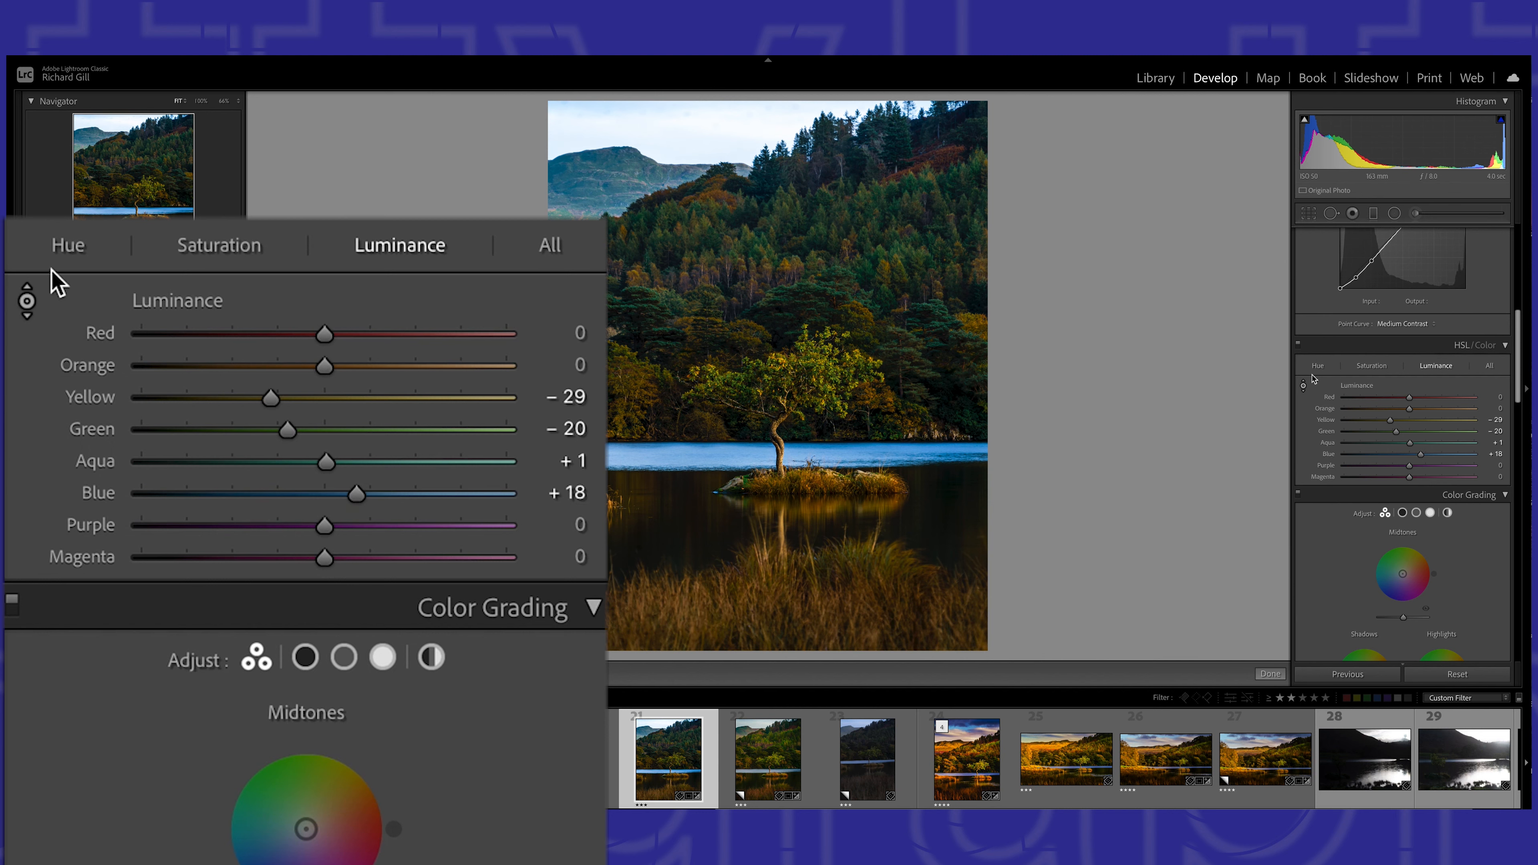
# - Boost HSL saturation by sampling the autumn foliage and the tree: Orange +7 and Yellow +2
pyautogui.click(1382, 370)
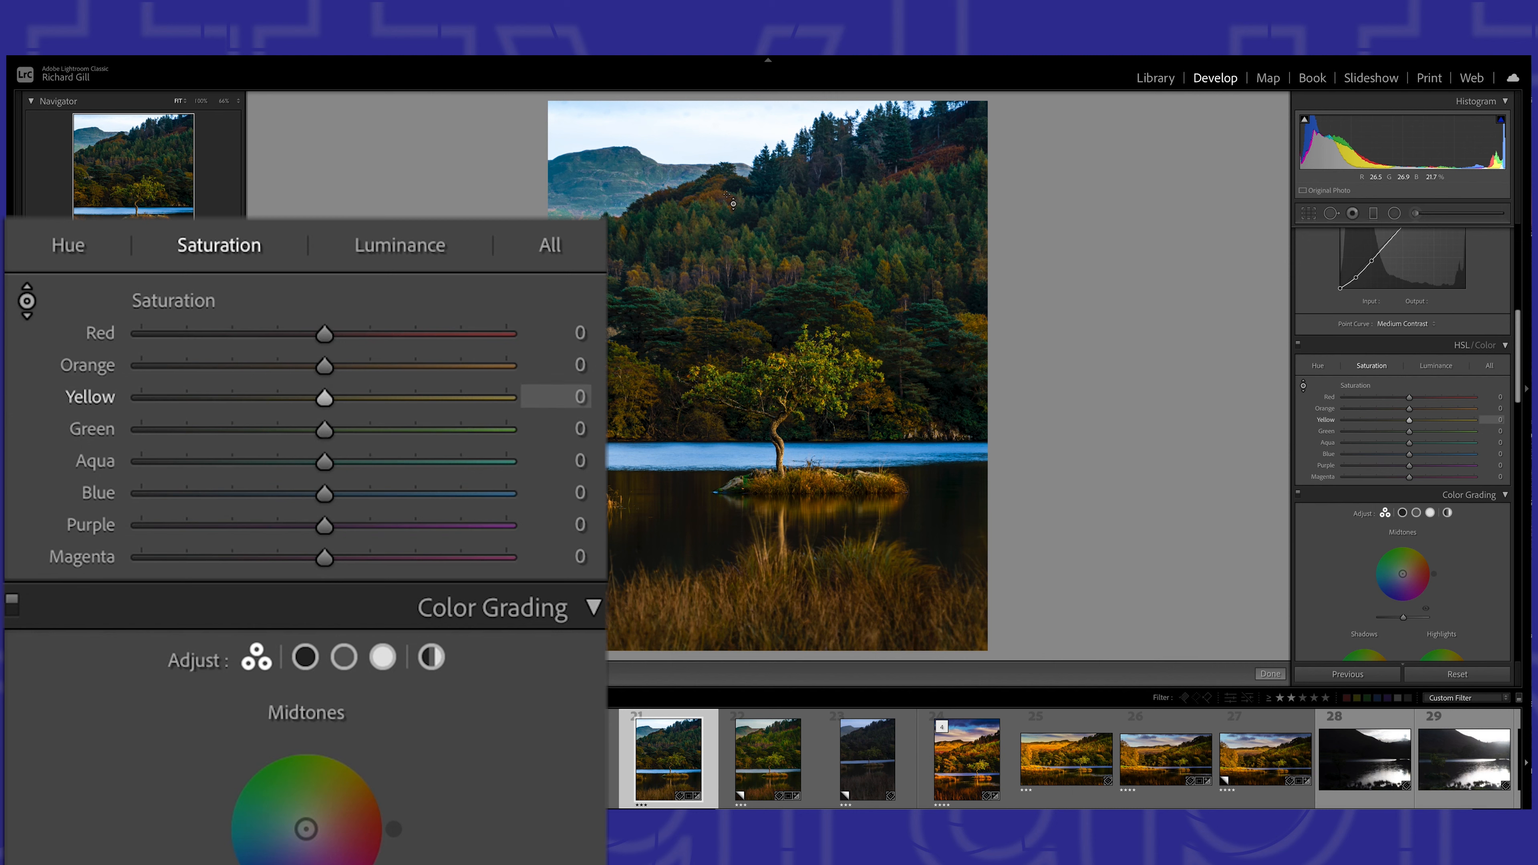
pyautogui.moveTo(695, 283); pyautogui.dragTo(694, 279)
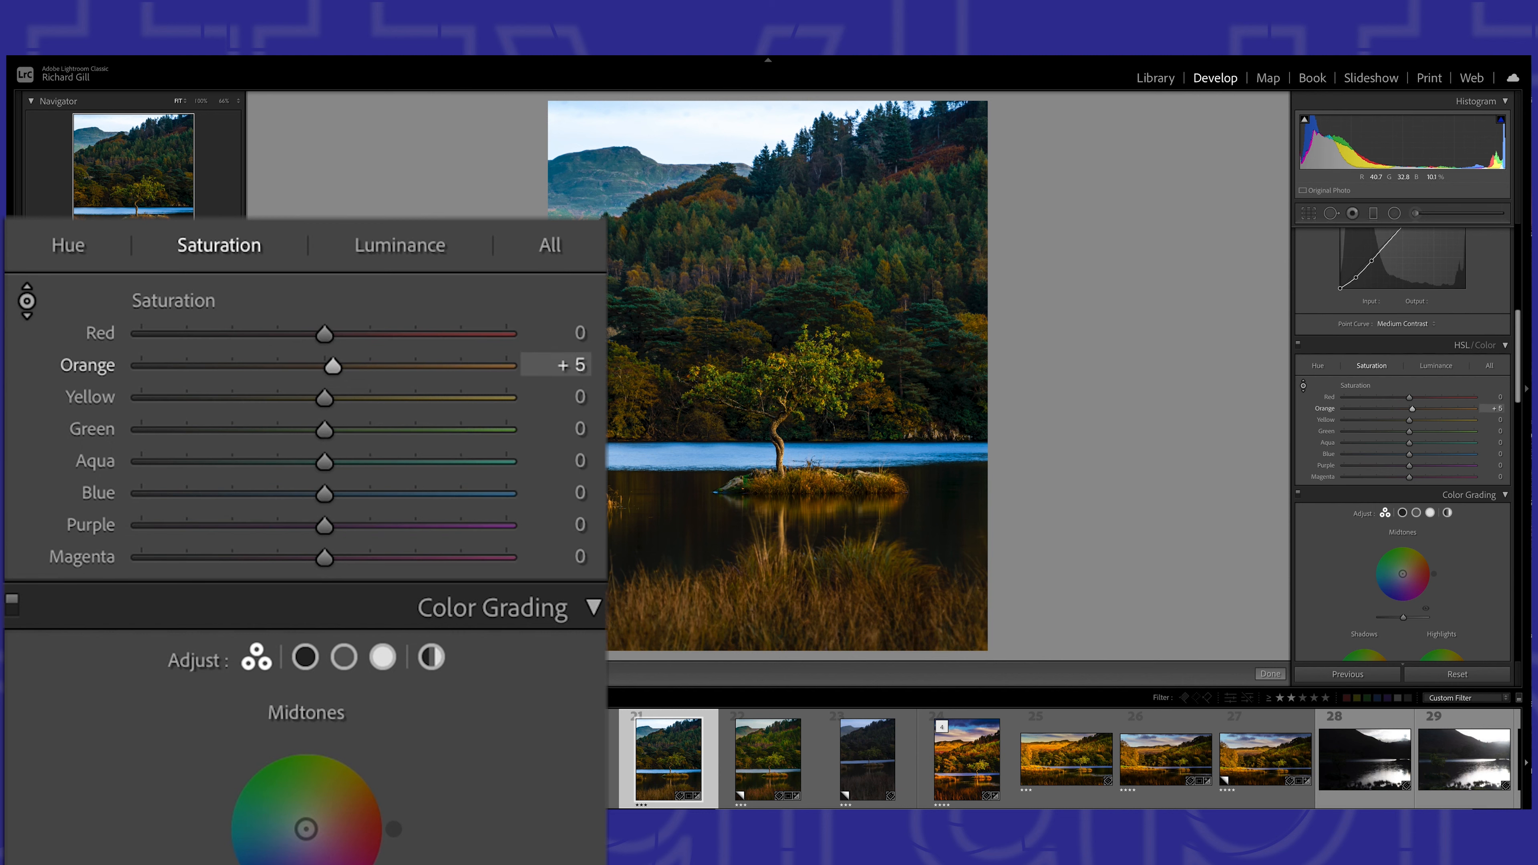
pyautogui.moveTo(811, 369); pyautogui.dragTo(812, 366)
# - Color grade the midtones with a subtle yellow-green tint at about hue 75, saturation 28
pyautogui.scroll(-3, 1358, 606)
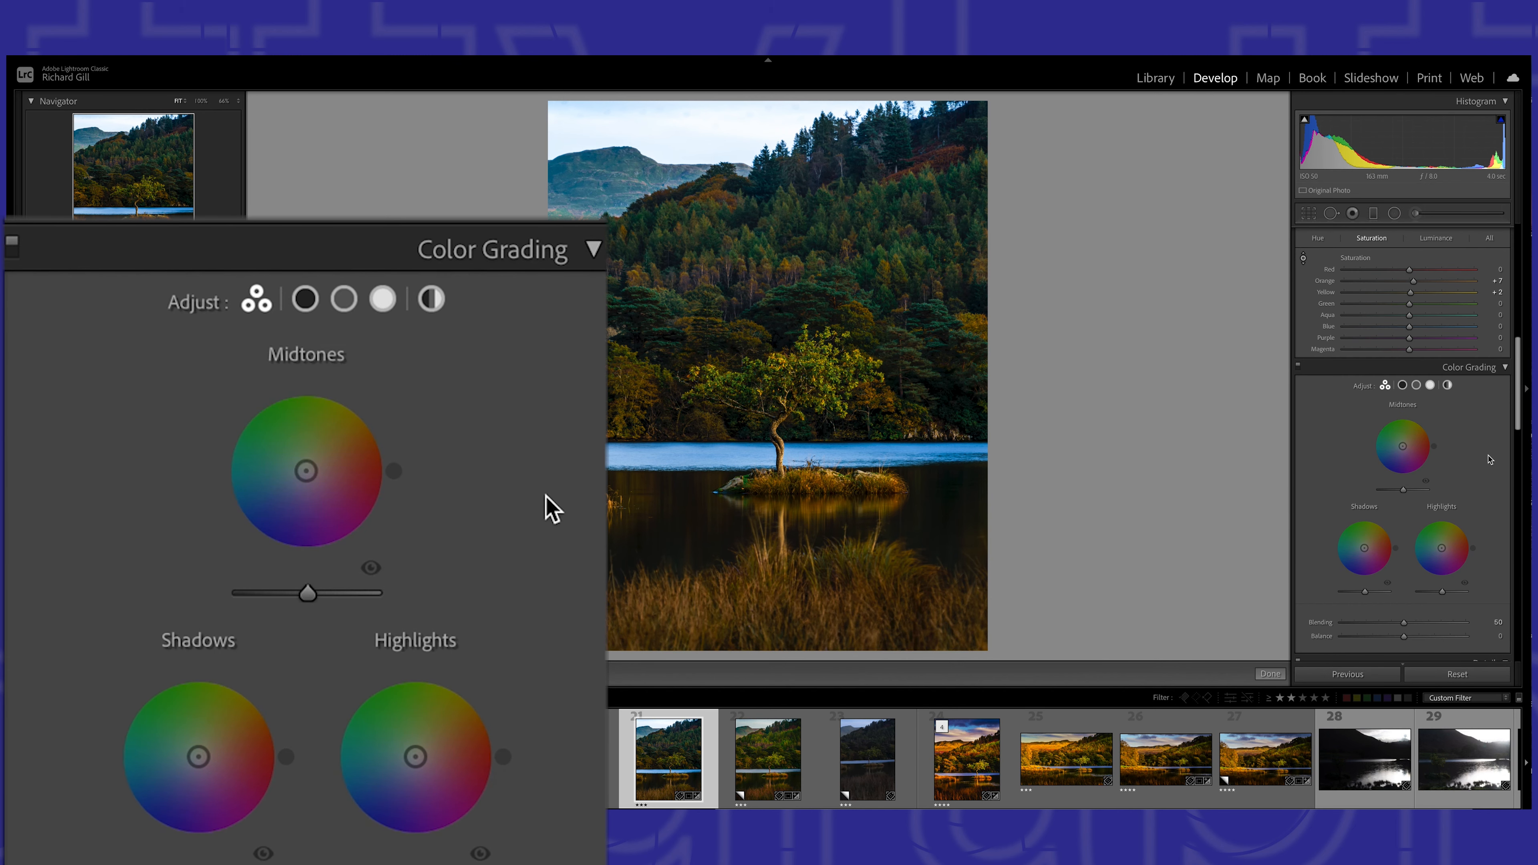
pyautogui.scroll(-1, 1490, 461)
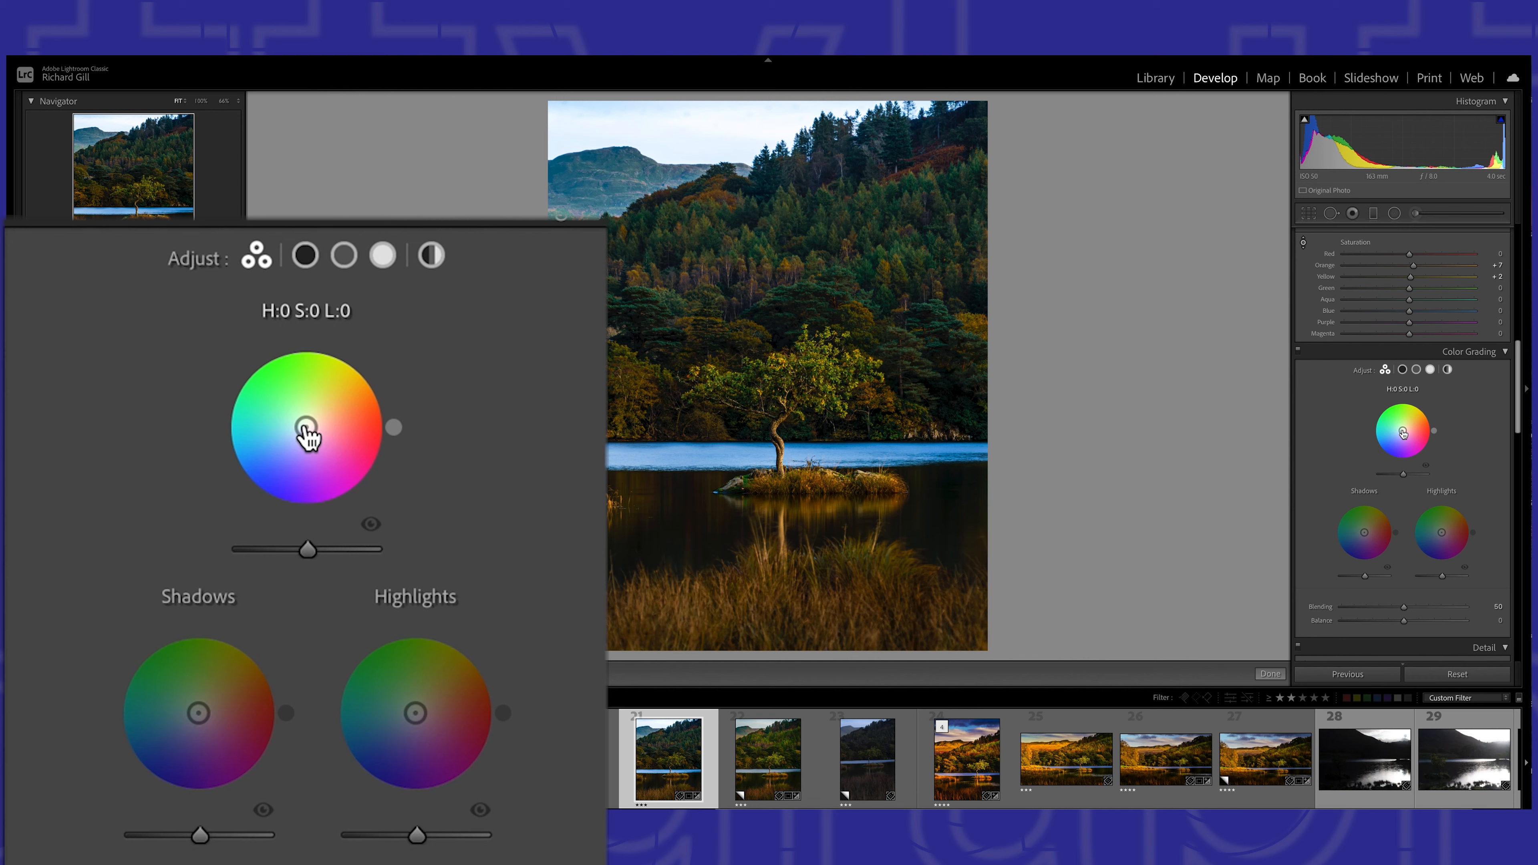
pyautogui.moveTo(1403, 431); pyautogui.dragTo(1390, 420)
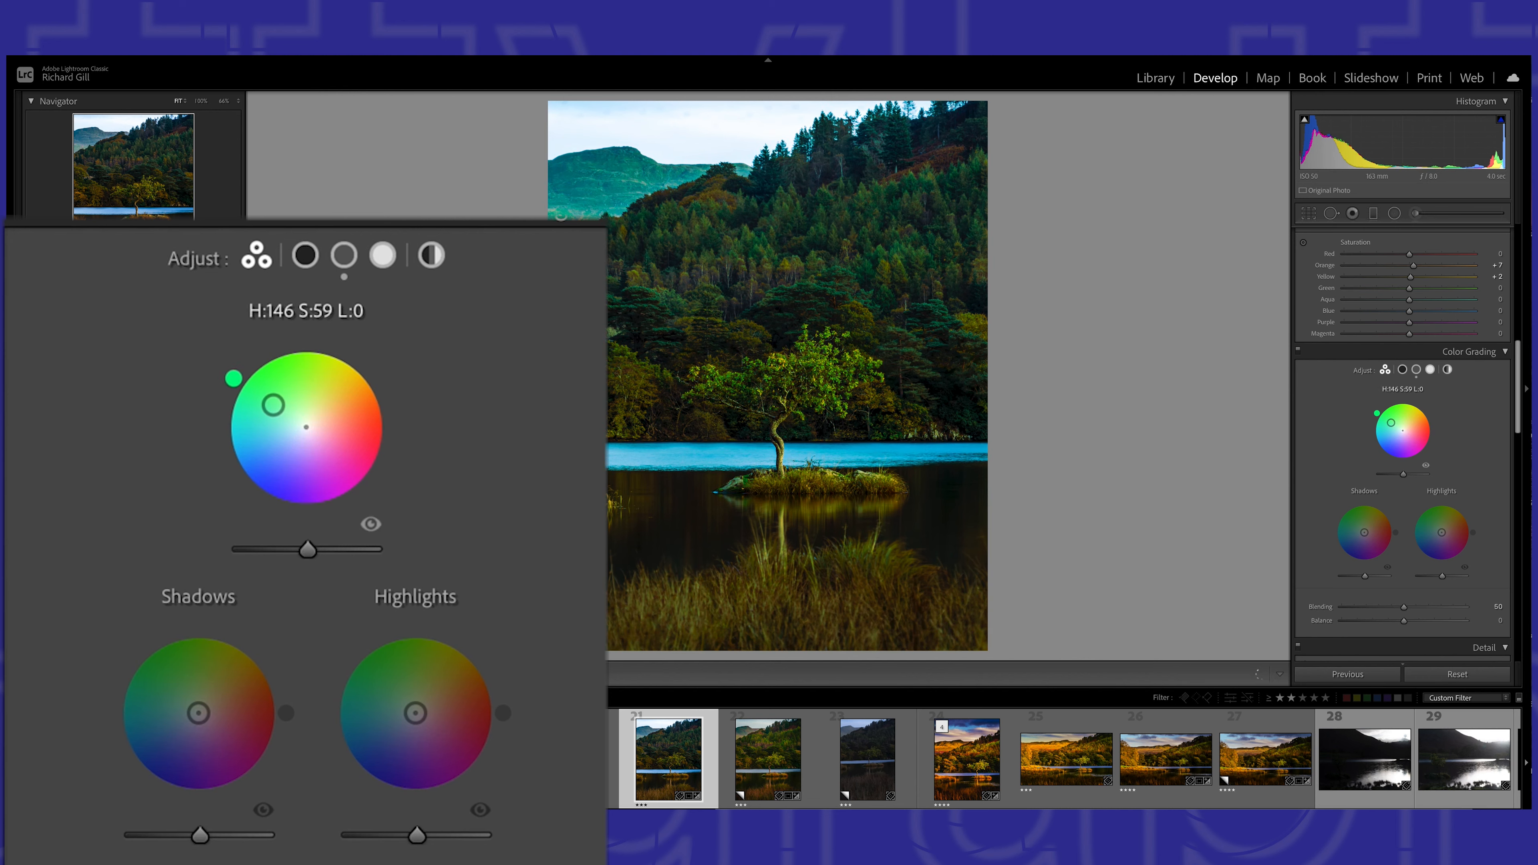
pyautogui.moveTo(1393, 424)
pyautogui.mouseDown()
pyautogui.moveTo(1391, 447)
pyautogui.moveTo(1417, 445)
pyautogui.moveTo(1425, 427)
pyautogui.moveTo(1400, 414)
pyautogui.moveTo(1391, 439)
pyautogui.moveTo(1389, 415)
pyautogui.moveTo(1422, 418)
pyautogui.moveTo(1403, 409)
pyautogui.mouseUp()
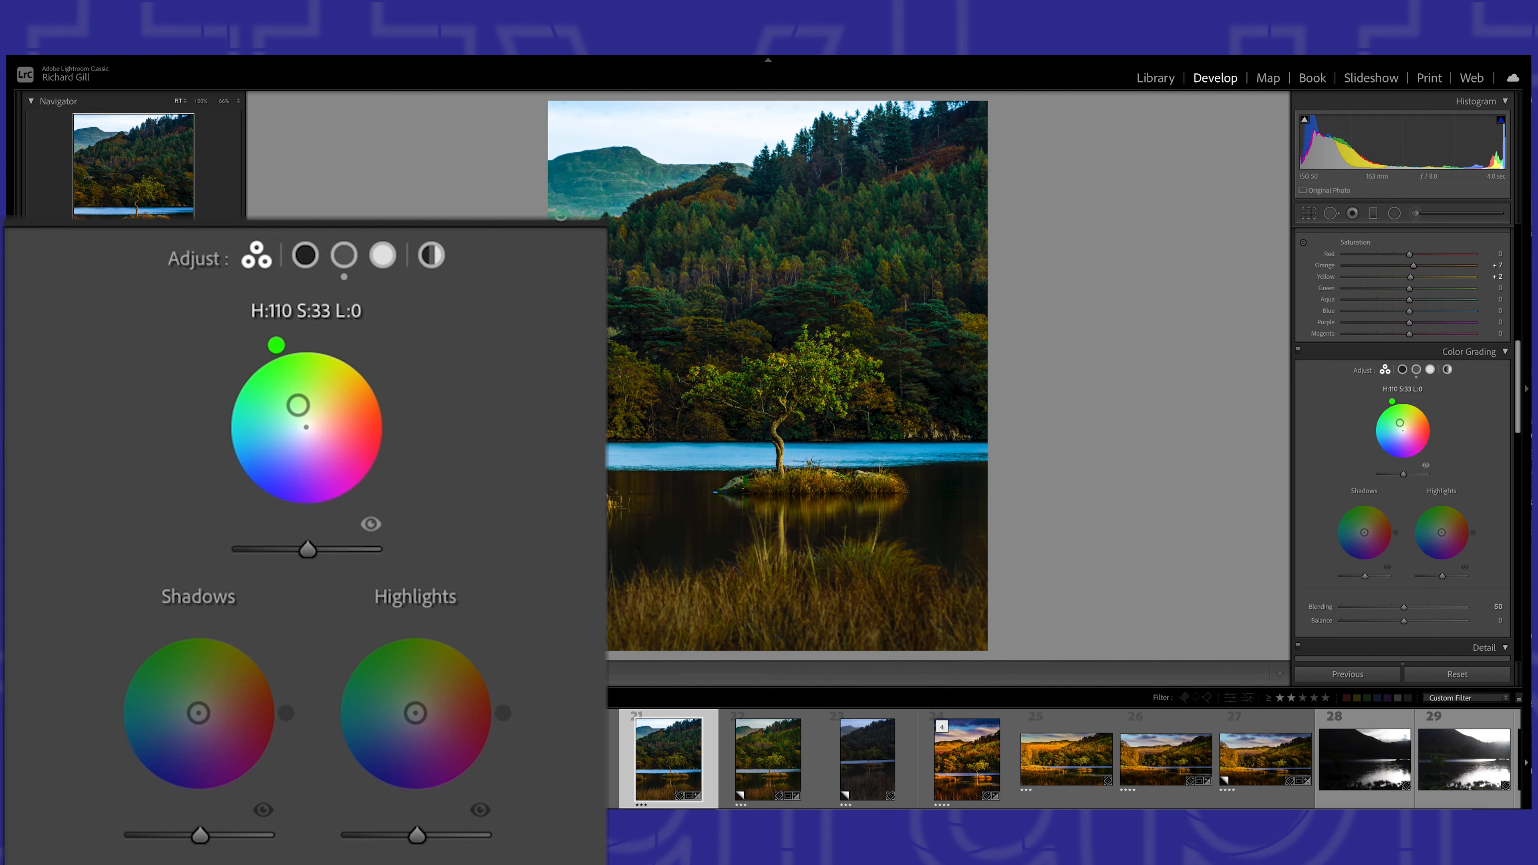
pyautogui.moveTo(1403, 420); pyautogui.dragTo(1408, 418)
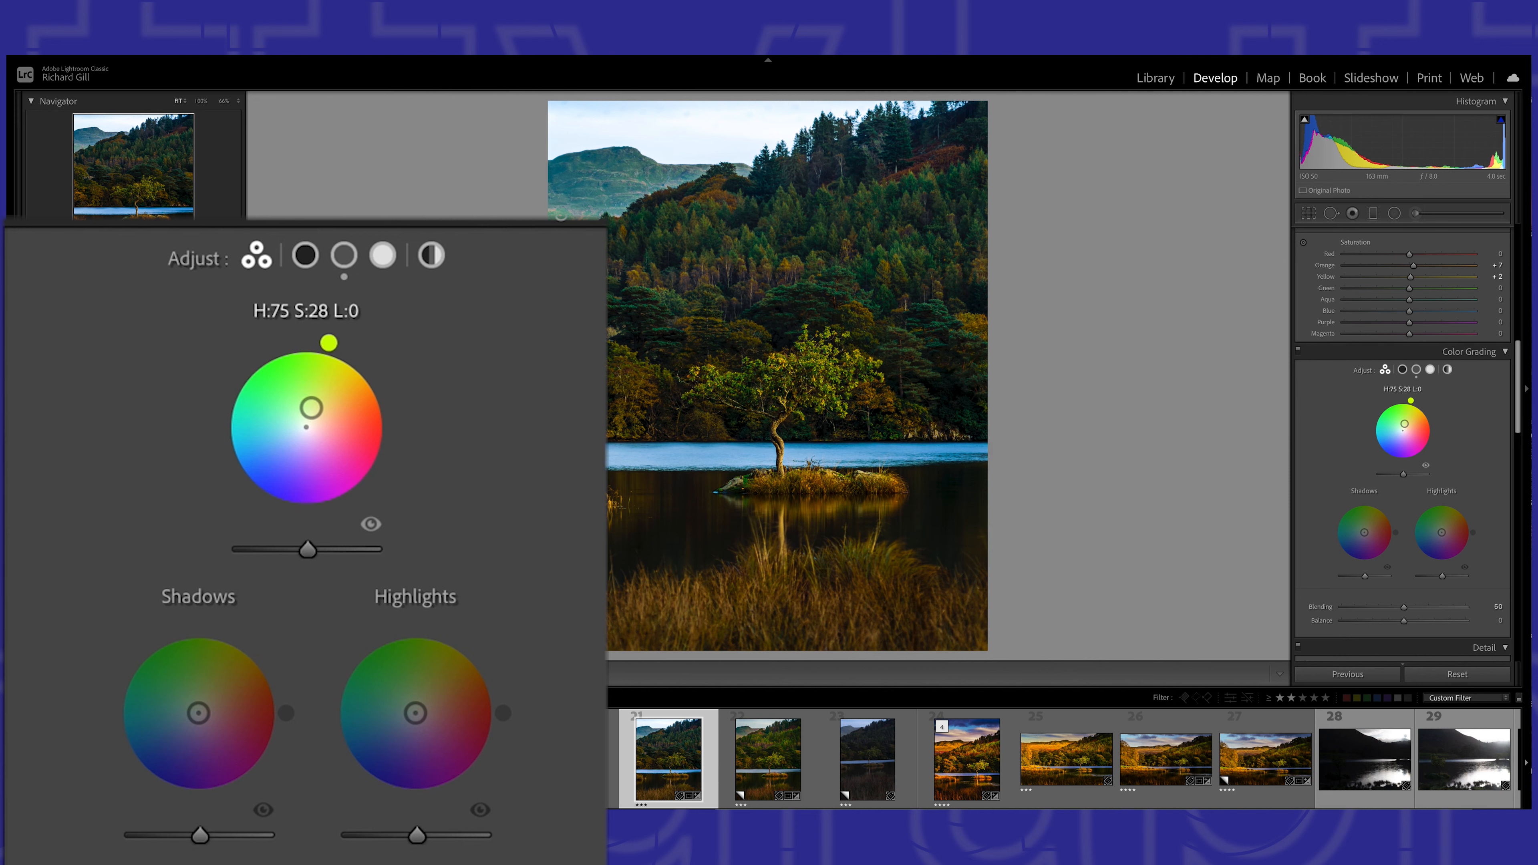
pyautogui.moveTo(1410, 410); pyautogui.dragTo(1404, 426)
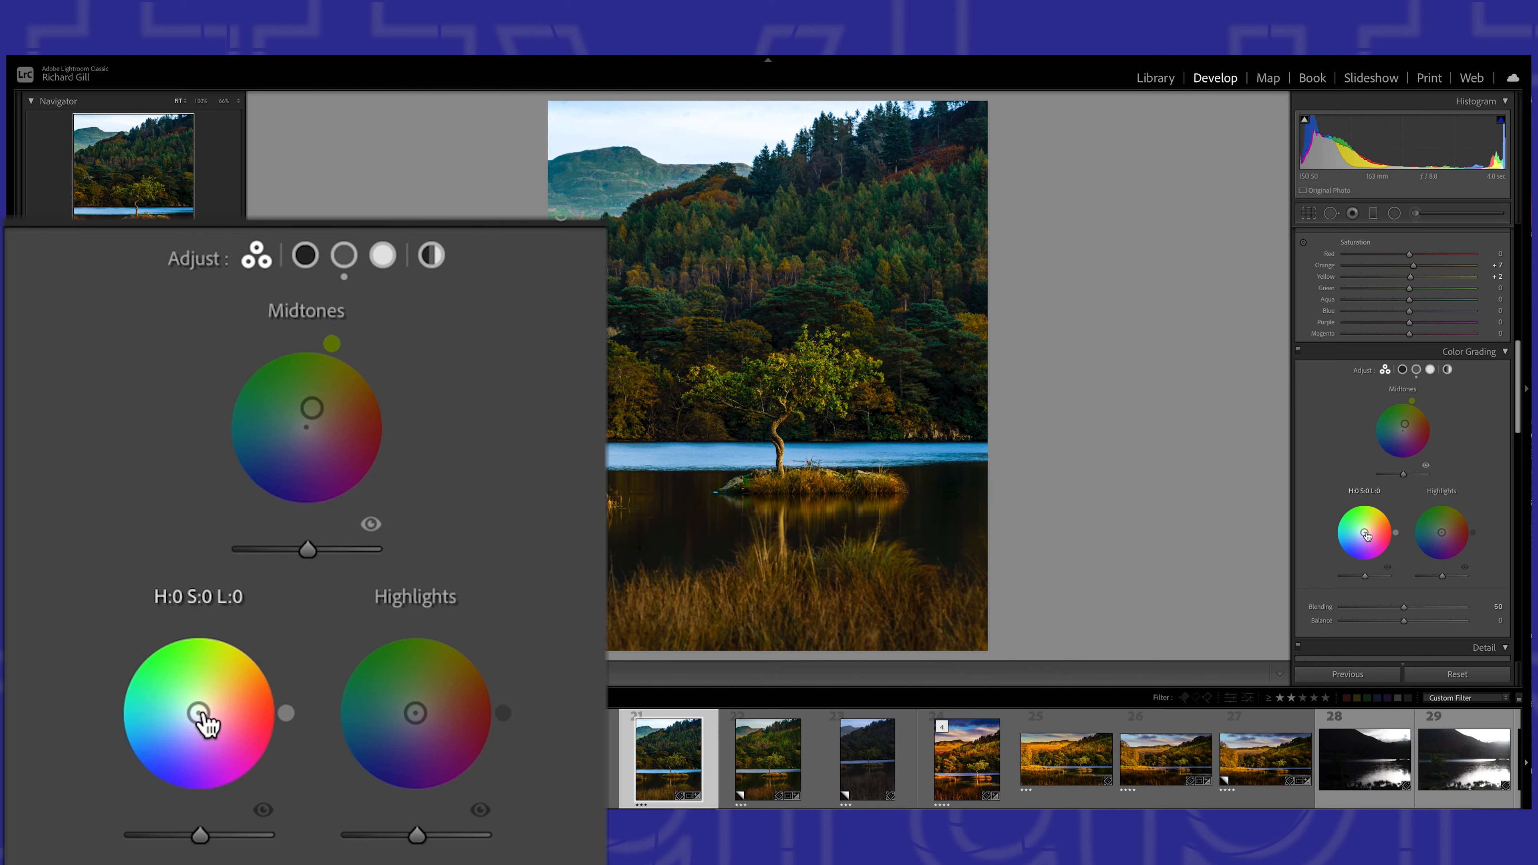
# - Color grade the shadows towards teal and the highlights towards orange, with Blending 51 and Balance +17
pyautogui.moveTo(1367, 536); pyautogui.dragTo(1358, 534)
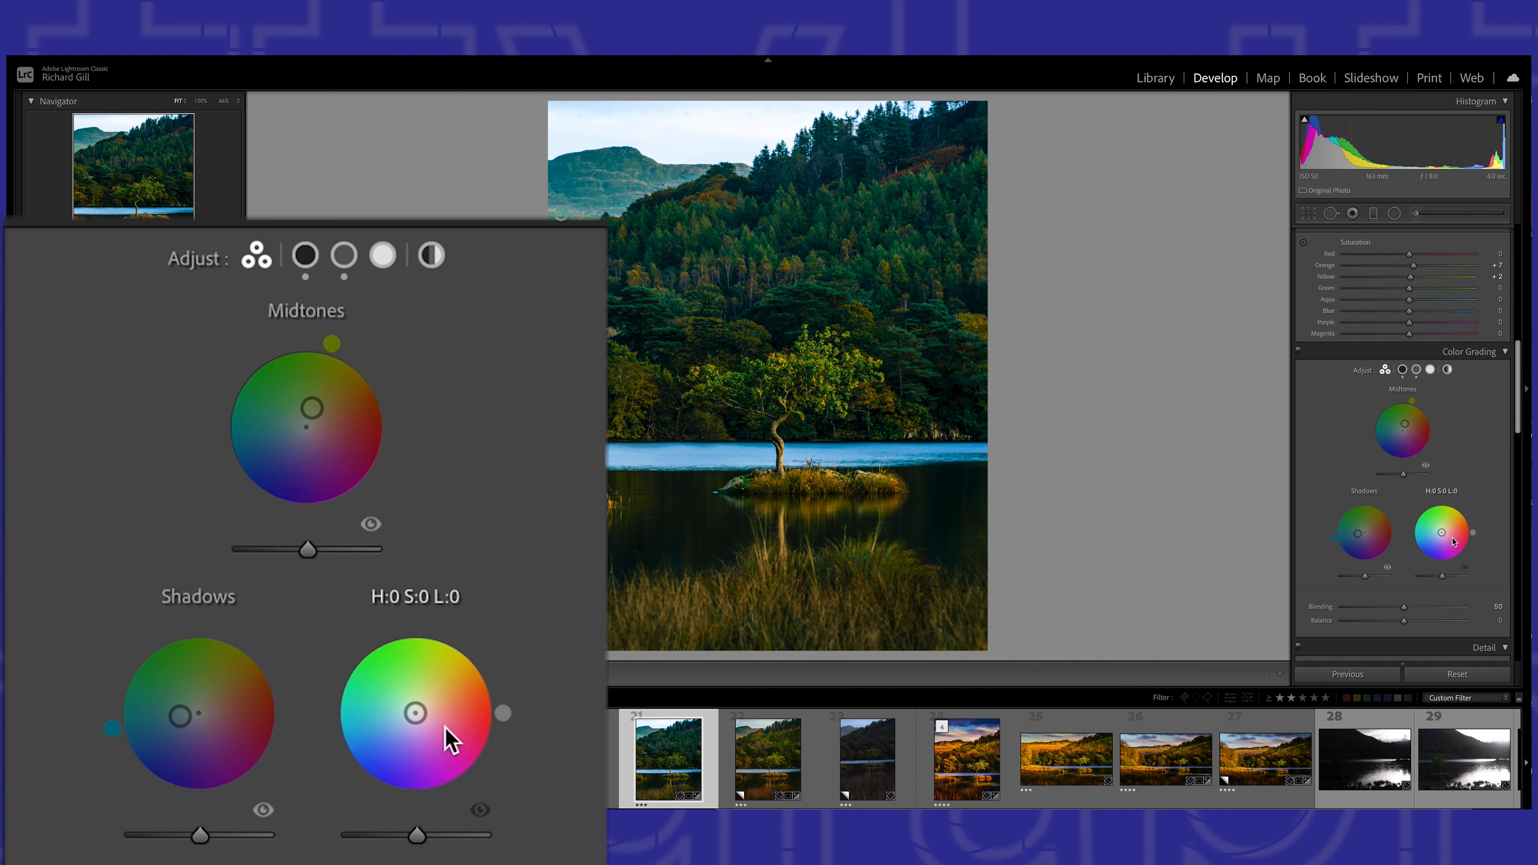
pyautogui.moveTo(1443, 533); pyautogui.dragTo(1452, 532)
pyautogui.scroll(-2, 1332, 533)
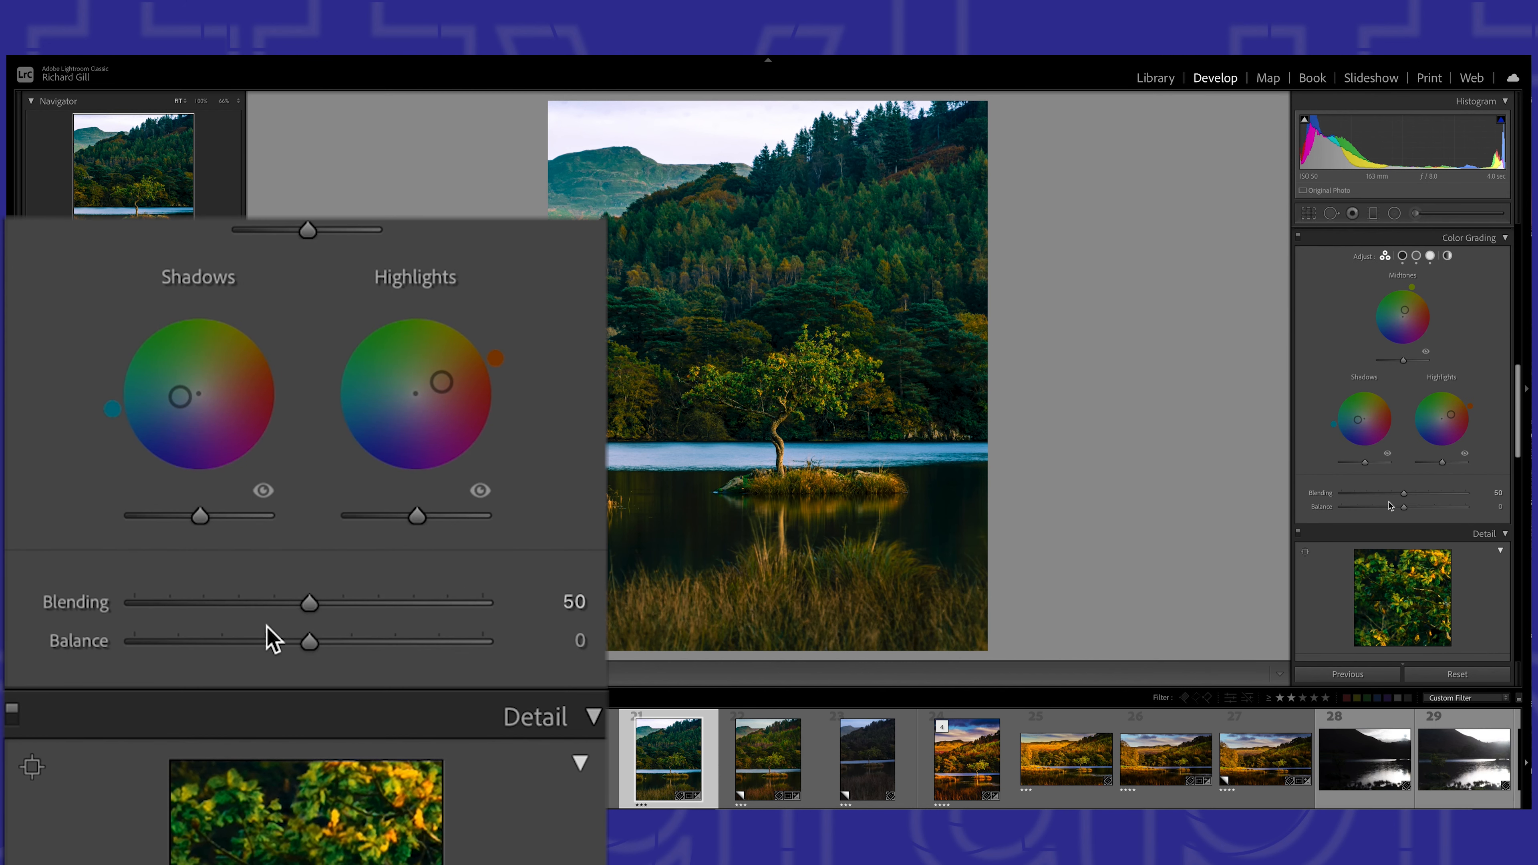
pyautogui.moveTo(1405, 495)
pyautogui.mouseDown()
pyautogui.moveTo(1352, 494)
pyautogui.moveTo(1477, 496)
pyautogui.moveTo(1296, 509)
pyautogui.moveTo(1432, 510)
pyautogui.moveTo(1395, 513)
pyautogui.moveTo(1421, 514)
pyautogui.moveTo(1407, 497)
pyautogui.mouseUp()
# - Set Sharpening Amount to 90 and Detail to 48, with Luminance noise reduction at 10
pyautogui.scroll(-4, 1333, 534)
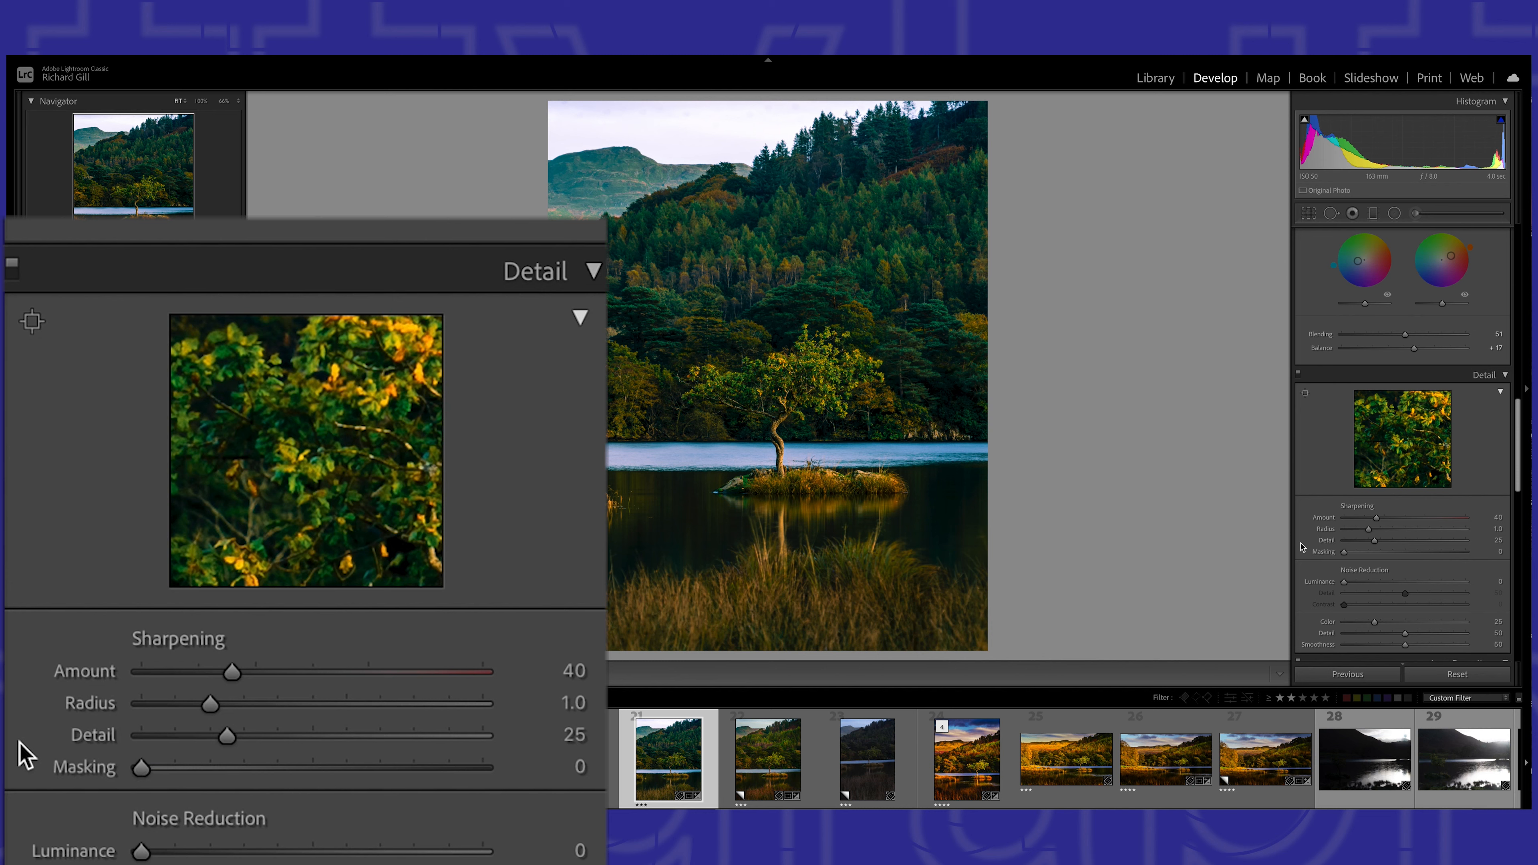
pyautogui.moveTo(1381, 521); pyautogui.dragTo(1420, 528)
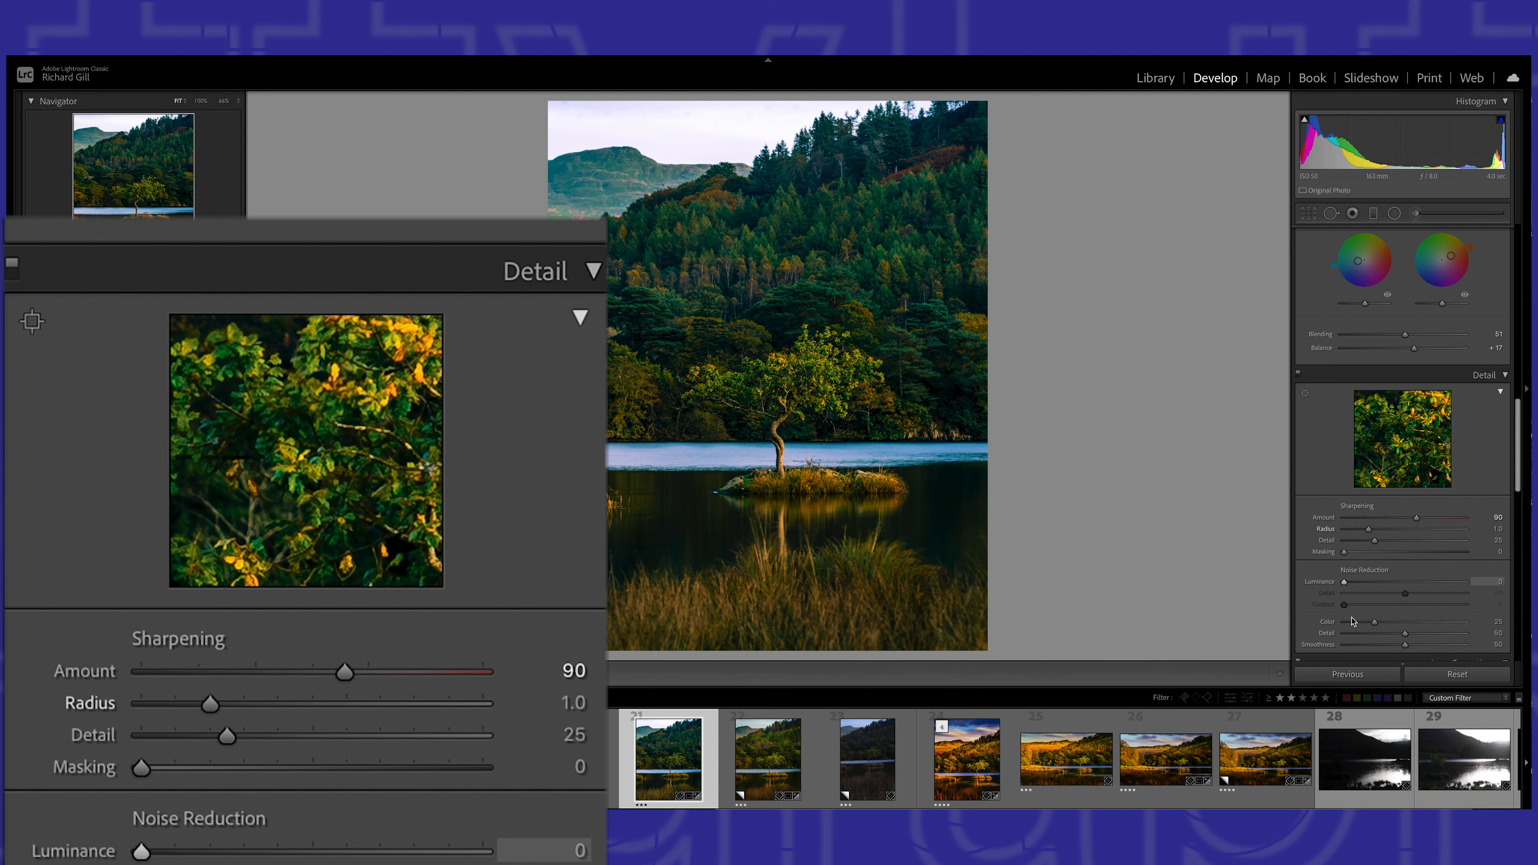
pyautogui.moveTo(1344, 583); pyautogui.dragTo(1357, 583)
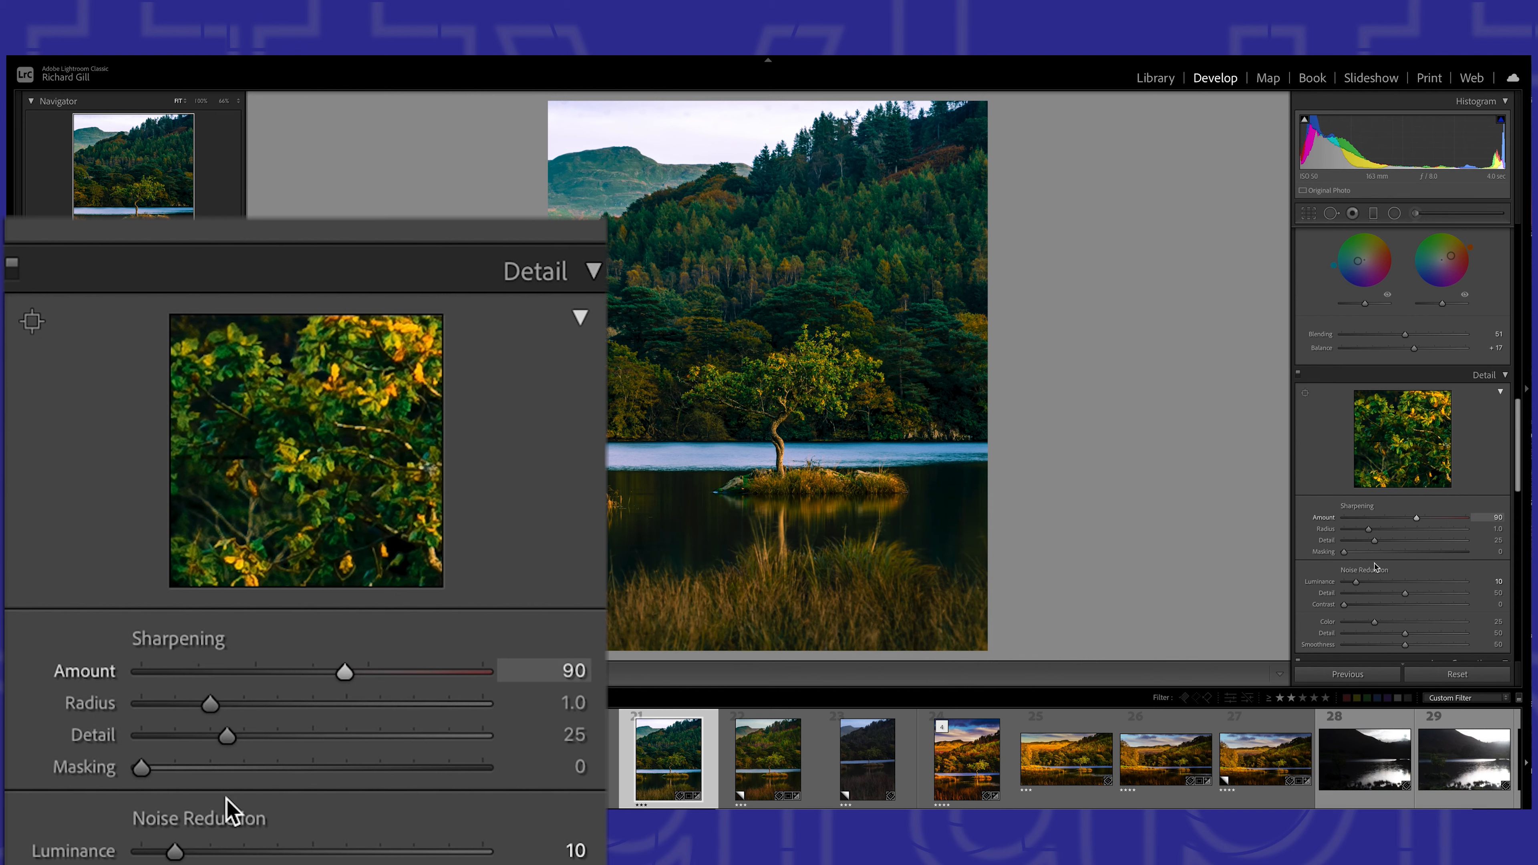
pyautogui.moveTo(1378, 544); pyautogui.dragTo(1405, 543)
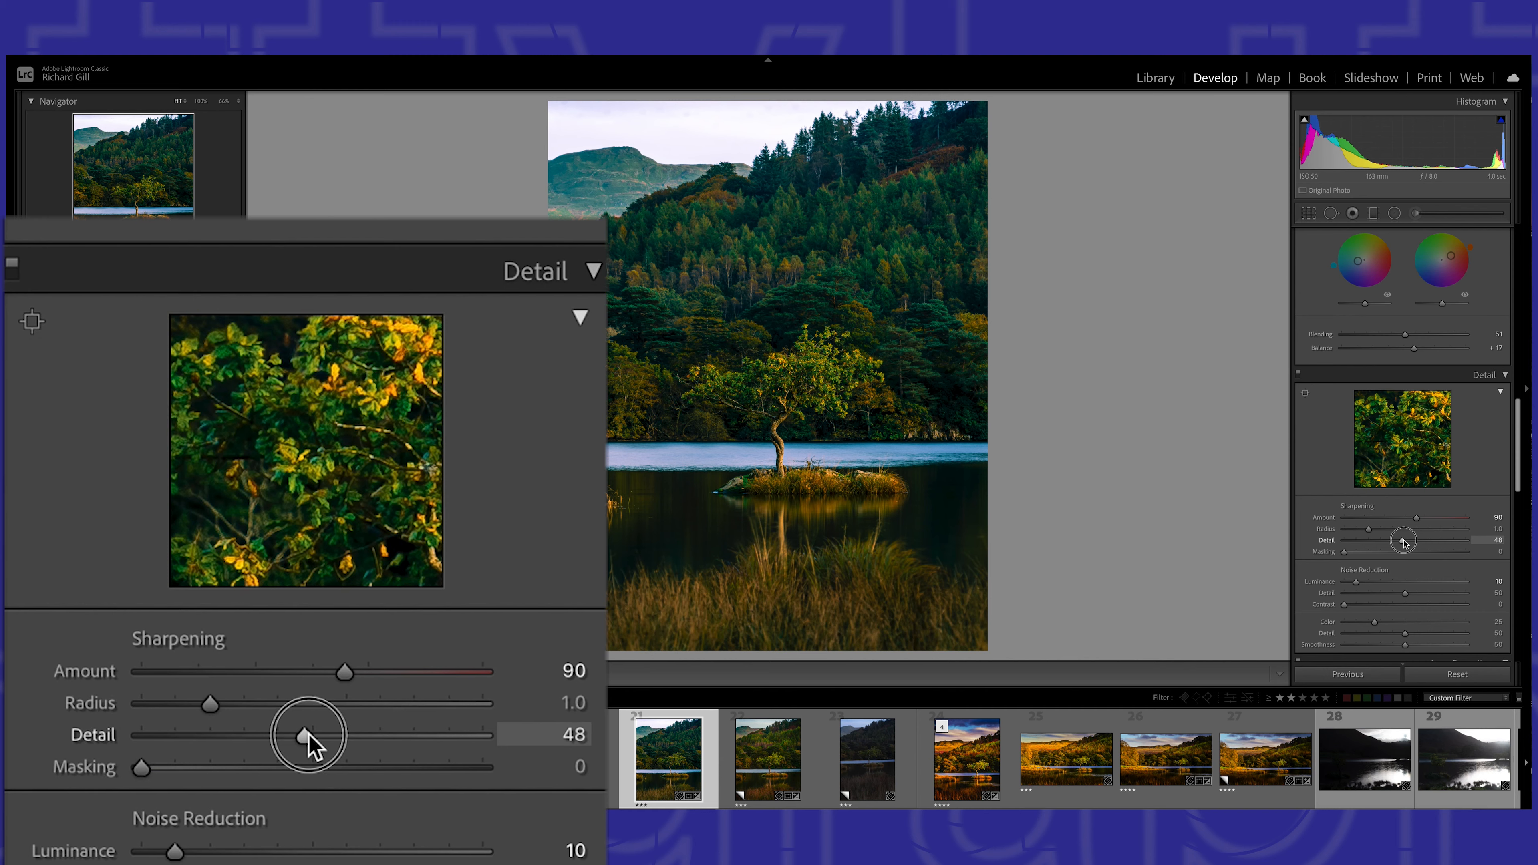
# - Set the Sharpening Detail to 50 and the Masking to 68
pyautogui.press('alt')
pyautogui.moveTo(1405, 544)
pyautogui.mouseDown()
pyautogui.moveTo(1447, 542)
pyautogui.moveTo(1402, 544)
pyautogui.mouseUp()
pyautogui.moveTo(1398, 542)
pyautogui.mouseDown()
pyautogui.moveTo(1425, 543)
pyautogui.moveTo(1384, 543)
pyautogui.moveTo(1405, 543)
pyautogui.mouseUp()
pyautogui.click(1393, 543)
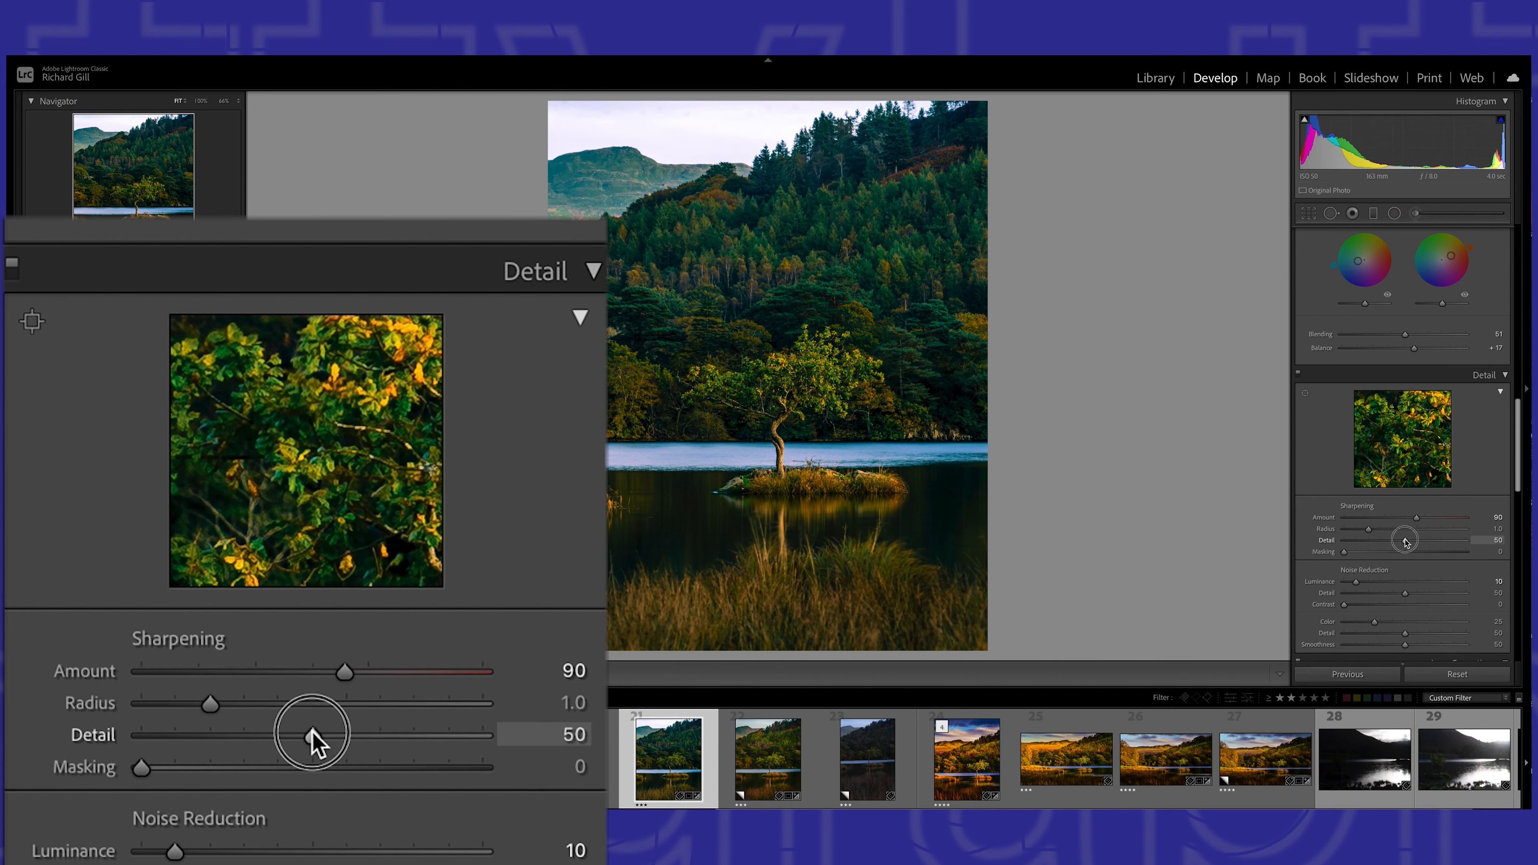
pyautogui.click(1344, 552)
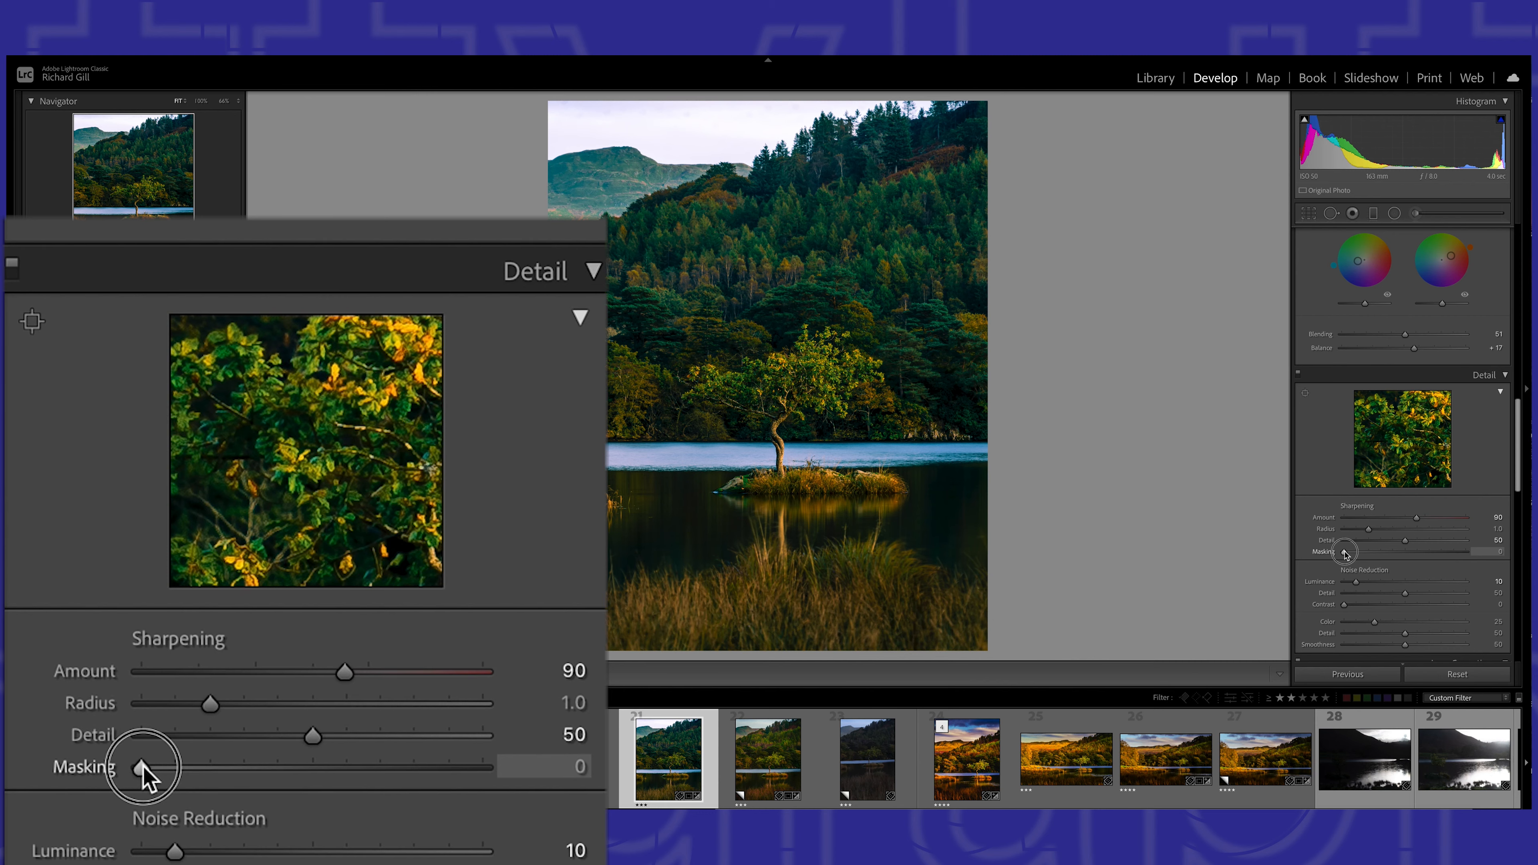
pyautogui.press('alt')
pyautogui.moveTo(1345, 553); pyautogui.dragTo(1429, 568)
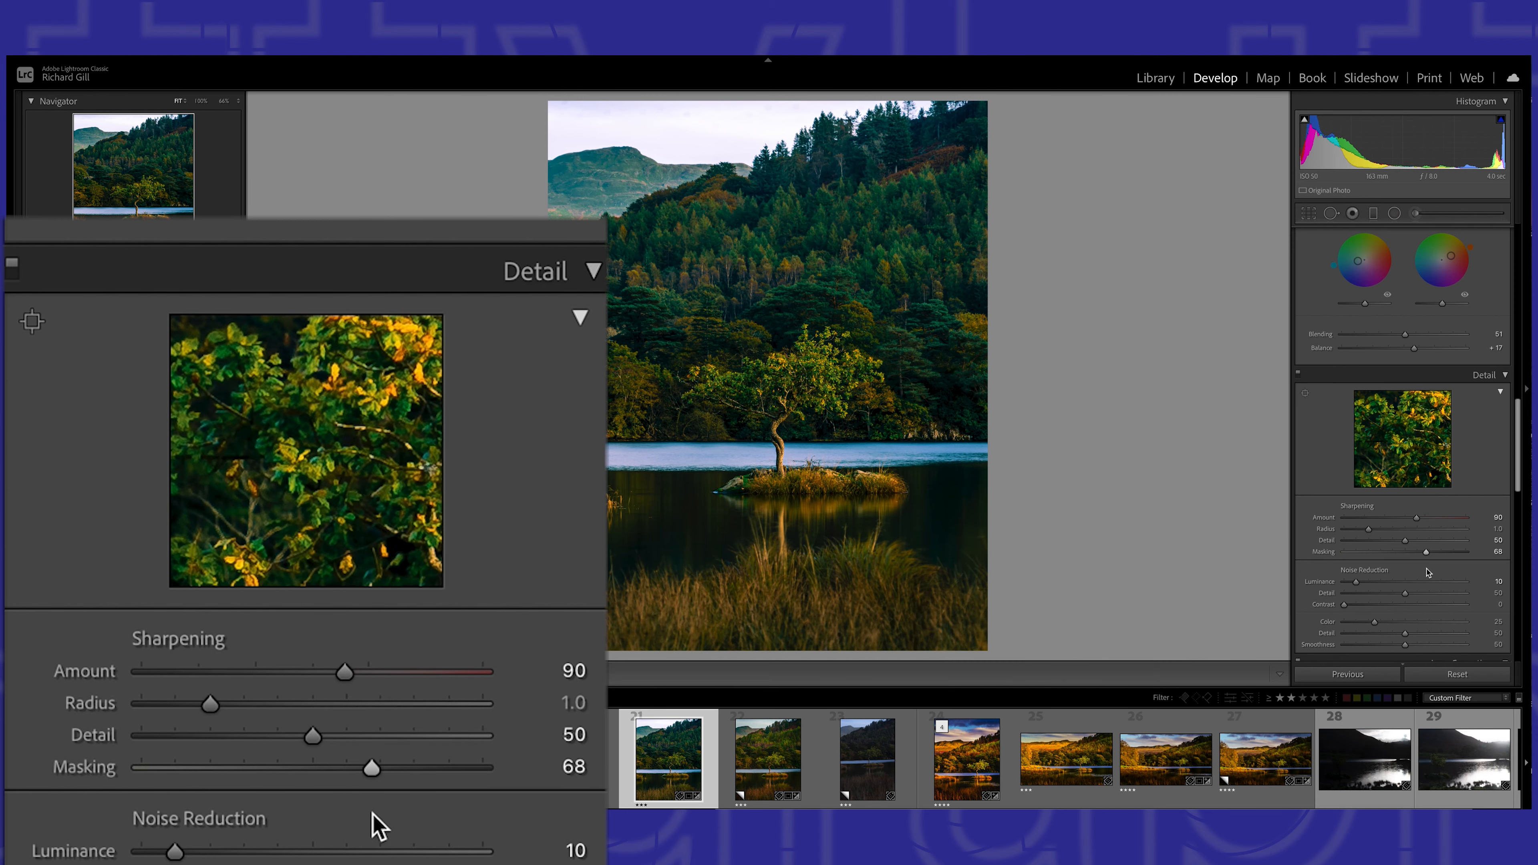
# - Apply the Auto Upright correction and darken the photo's edges with a slight negative post-crop vignette
pyautogui.scroll(-3, 1430, 566)
pyautogui.scroll(-5, 1437, 545)
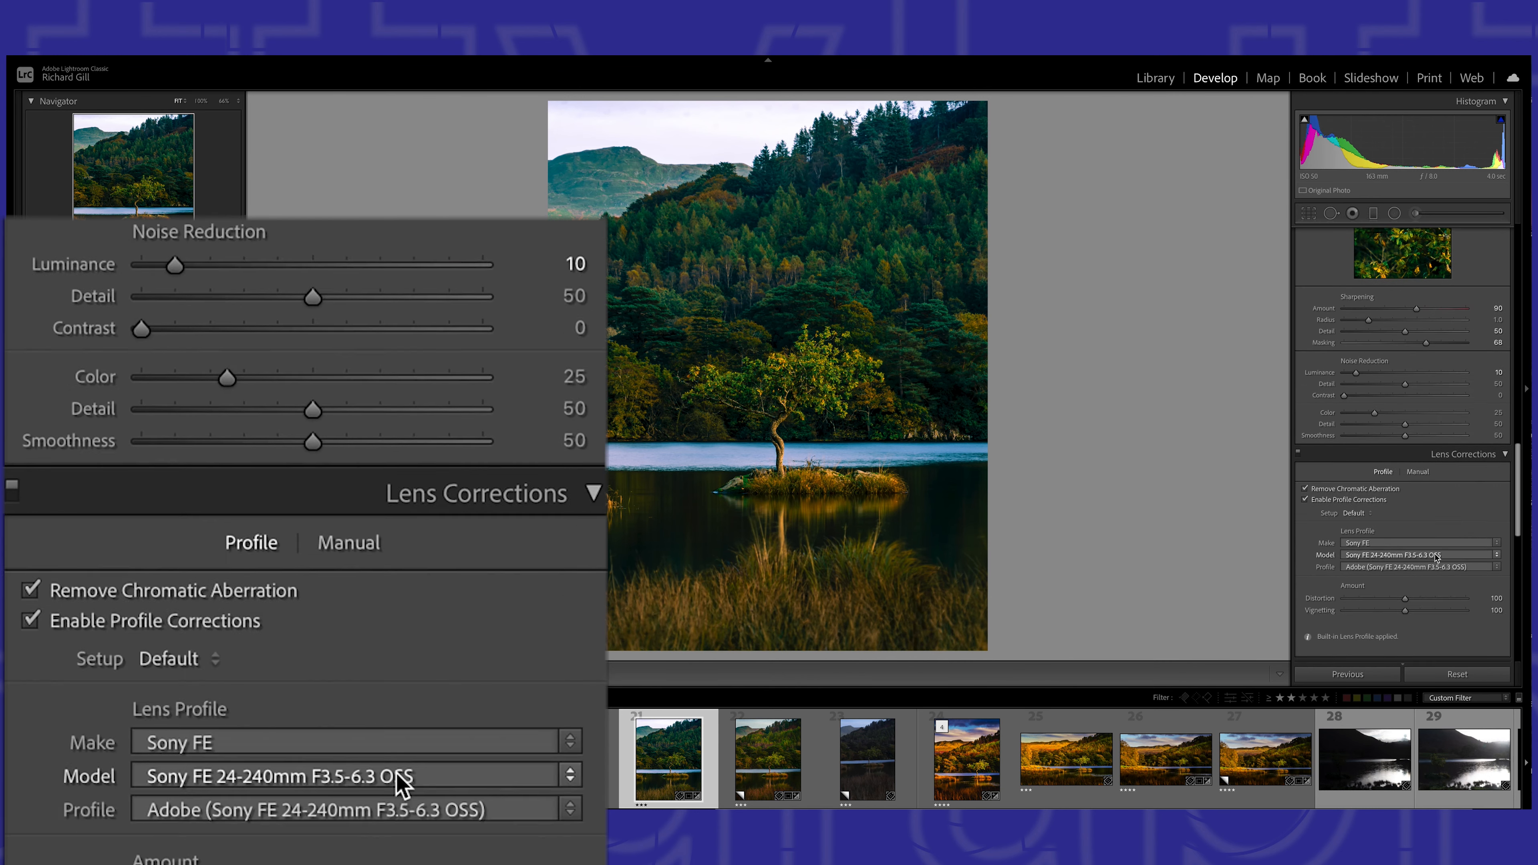
pyautogui.scroll(-3, 1434, 558)
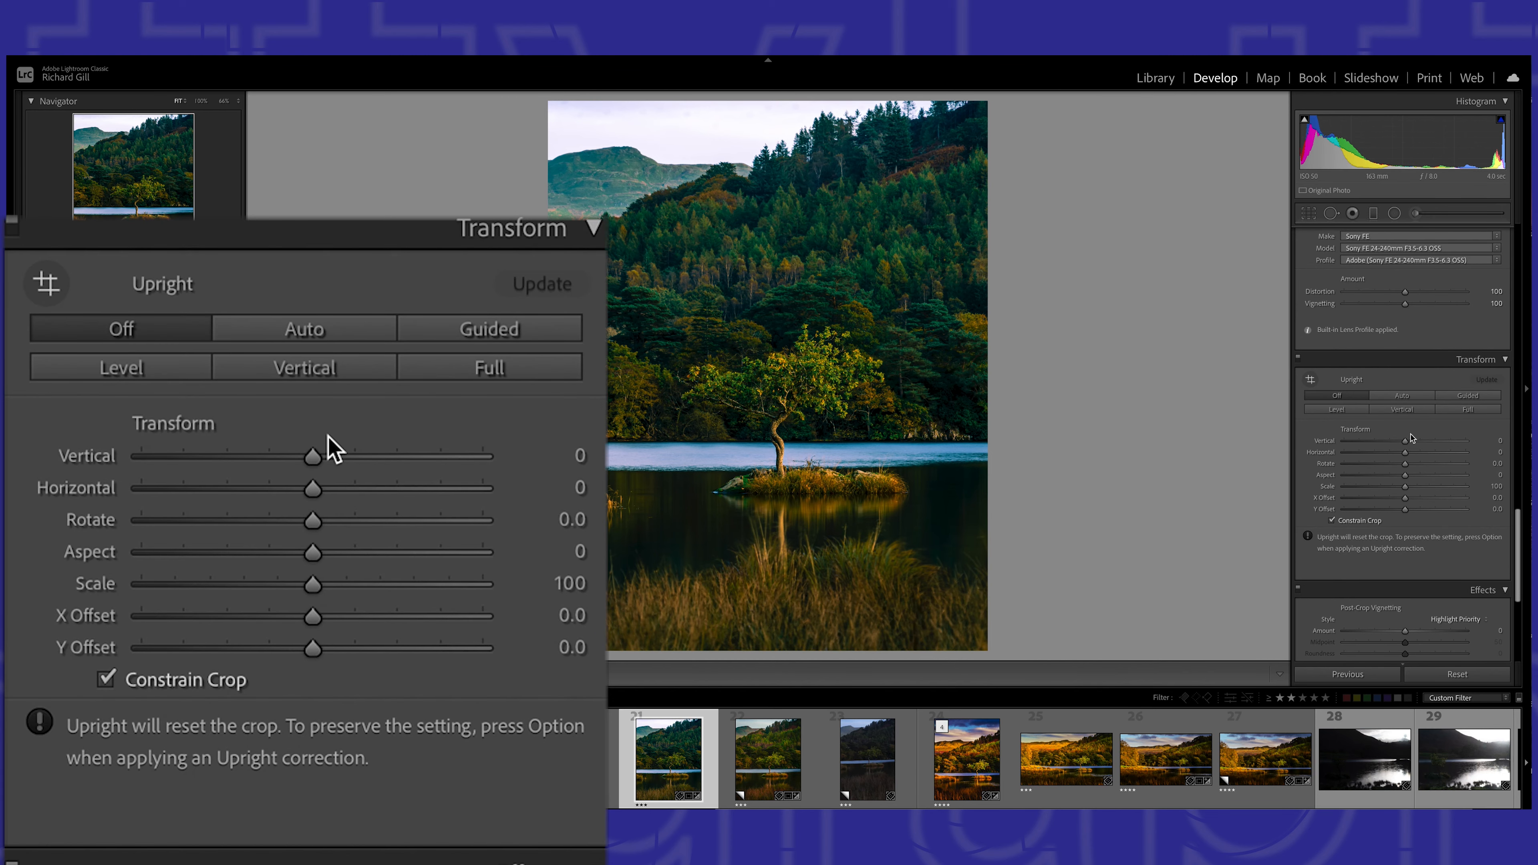
pyautogui.scroll(-3, 1412, 441)
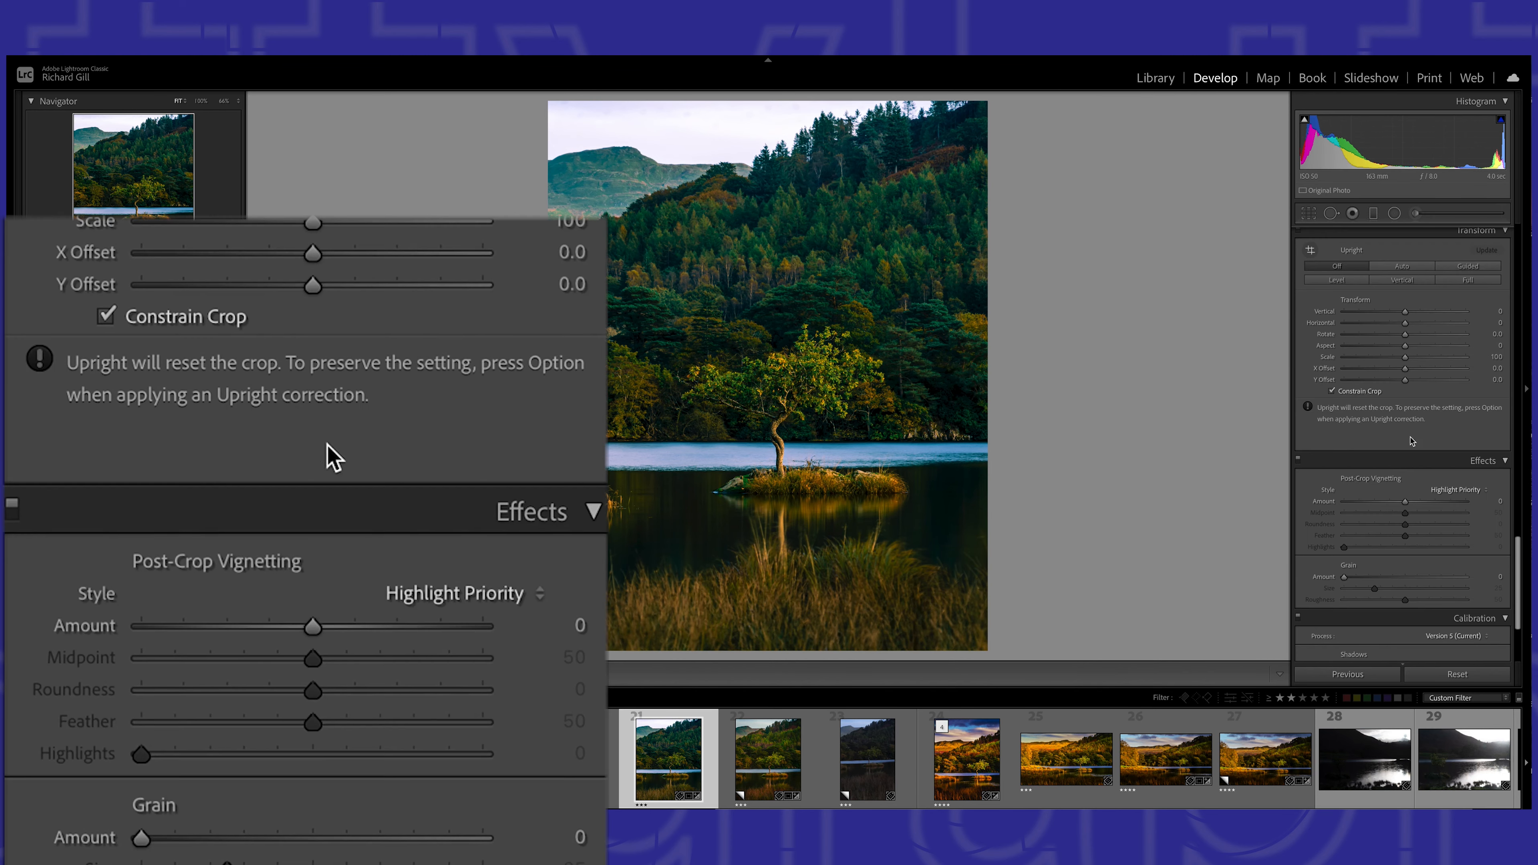
pyautogui.click(1403, 267)
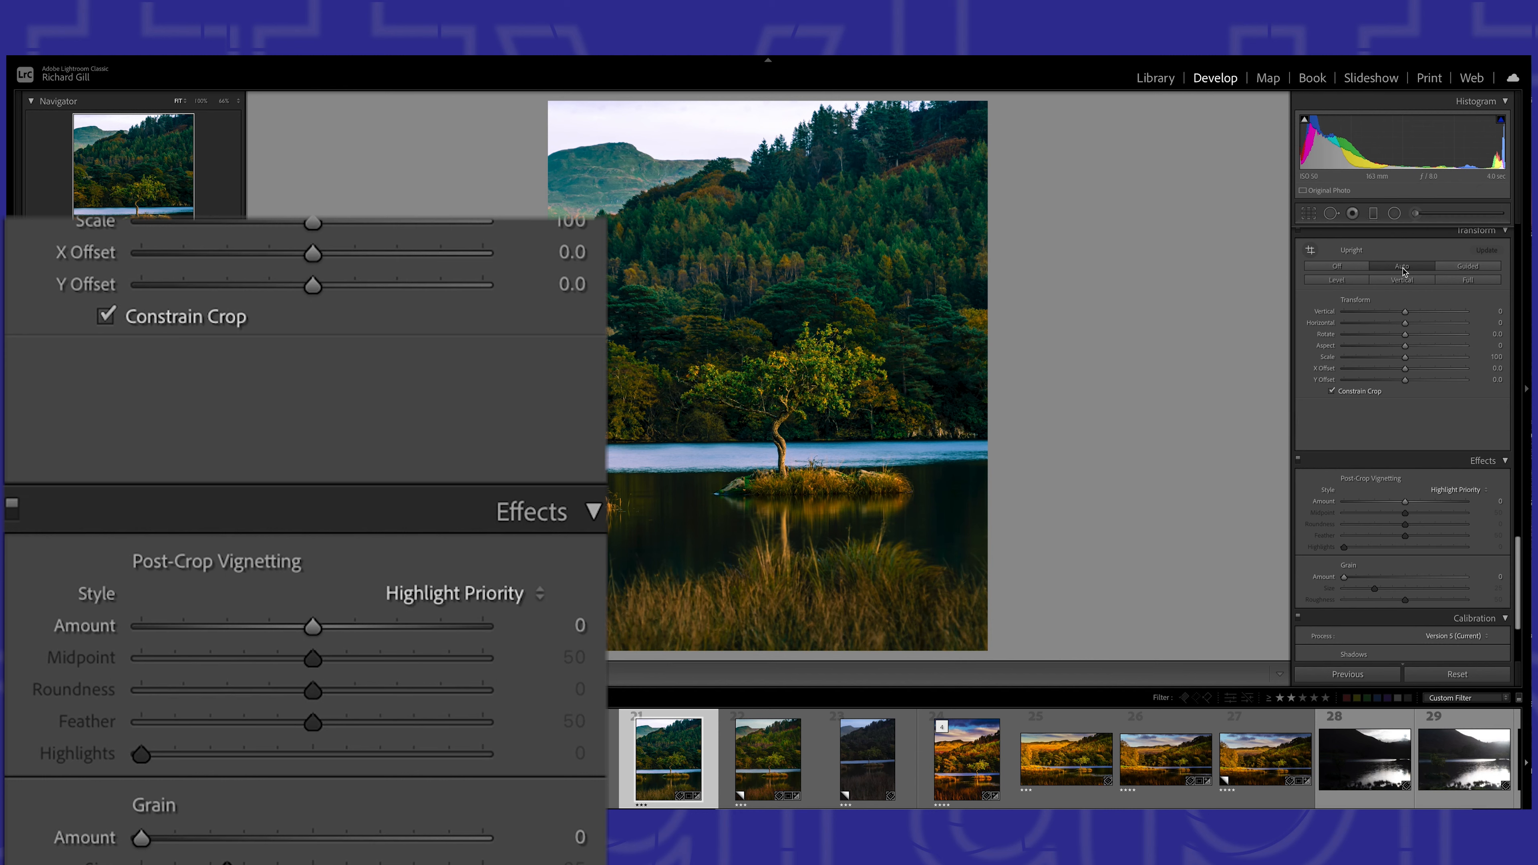
pyautogui.click(1363, 267)
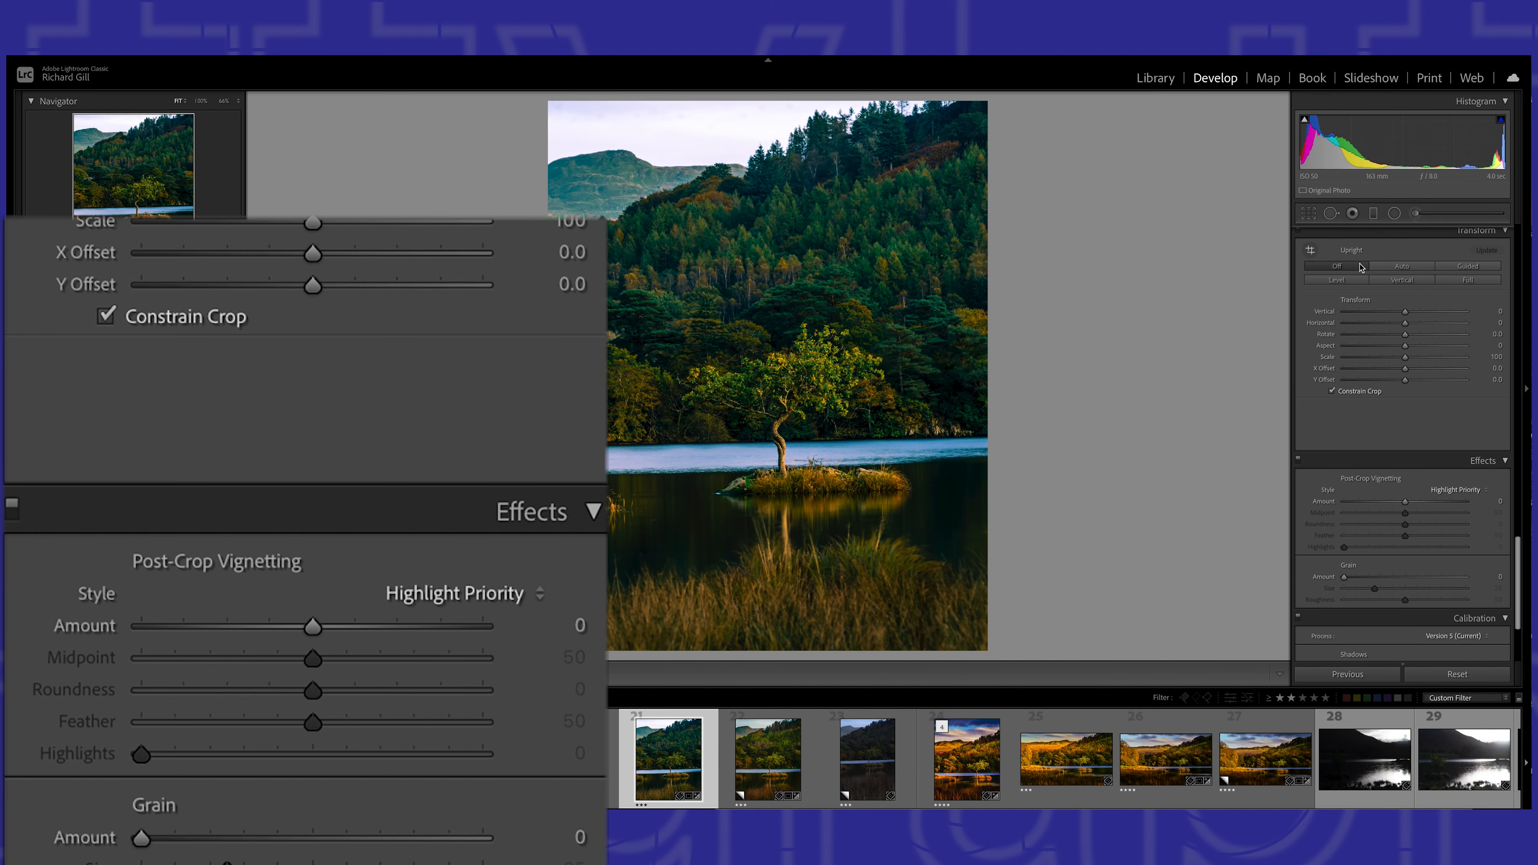
pyautogui.click(1417, 268)
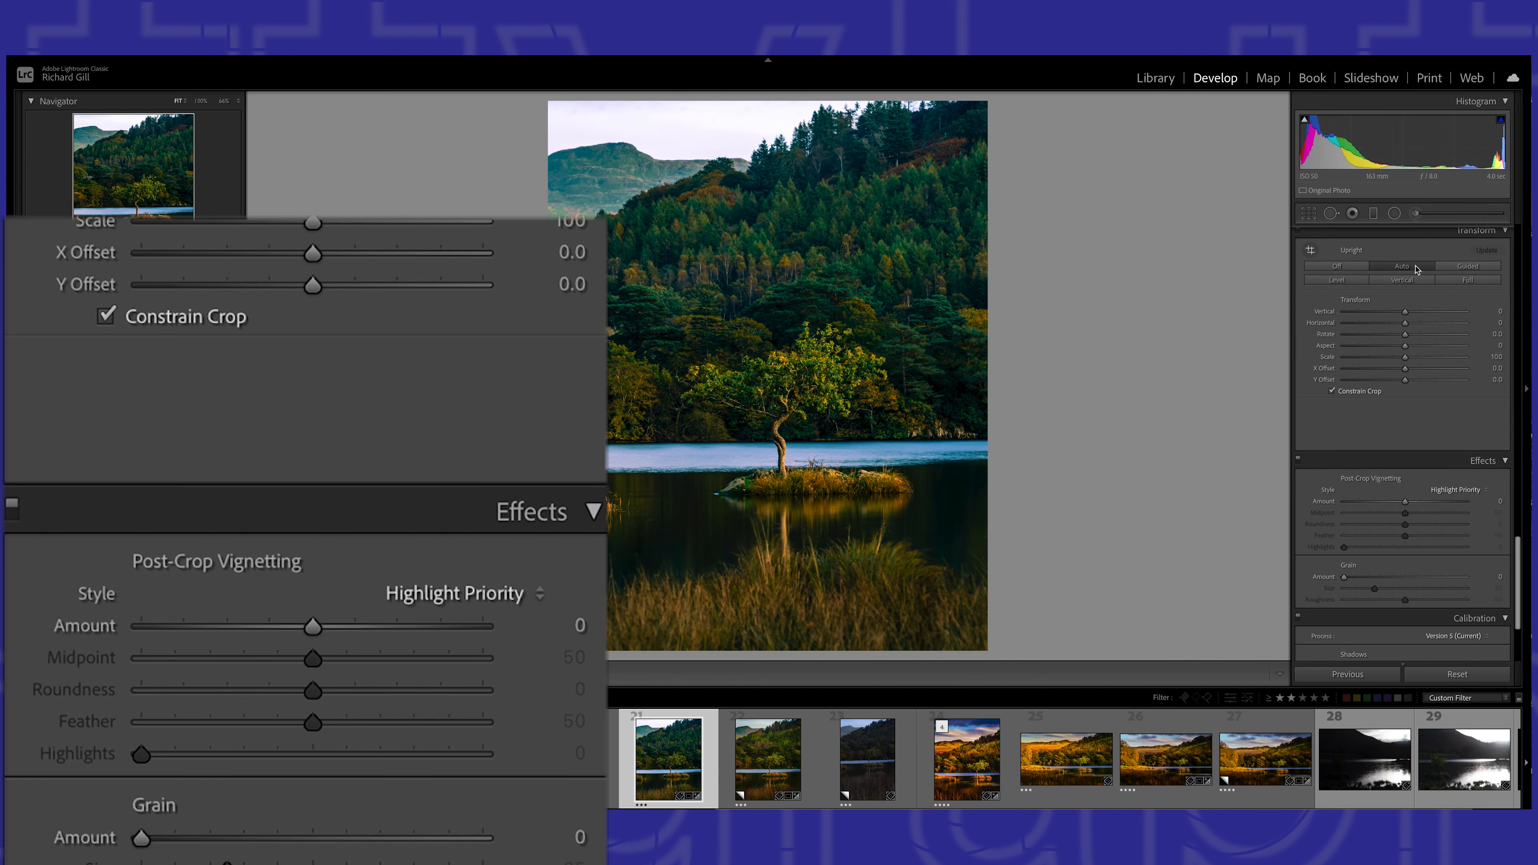
pyautogui.scroll(-2, 1396, 480)
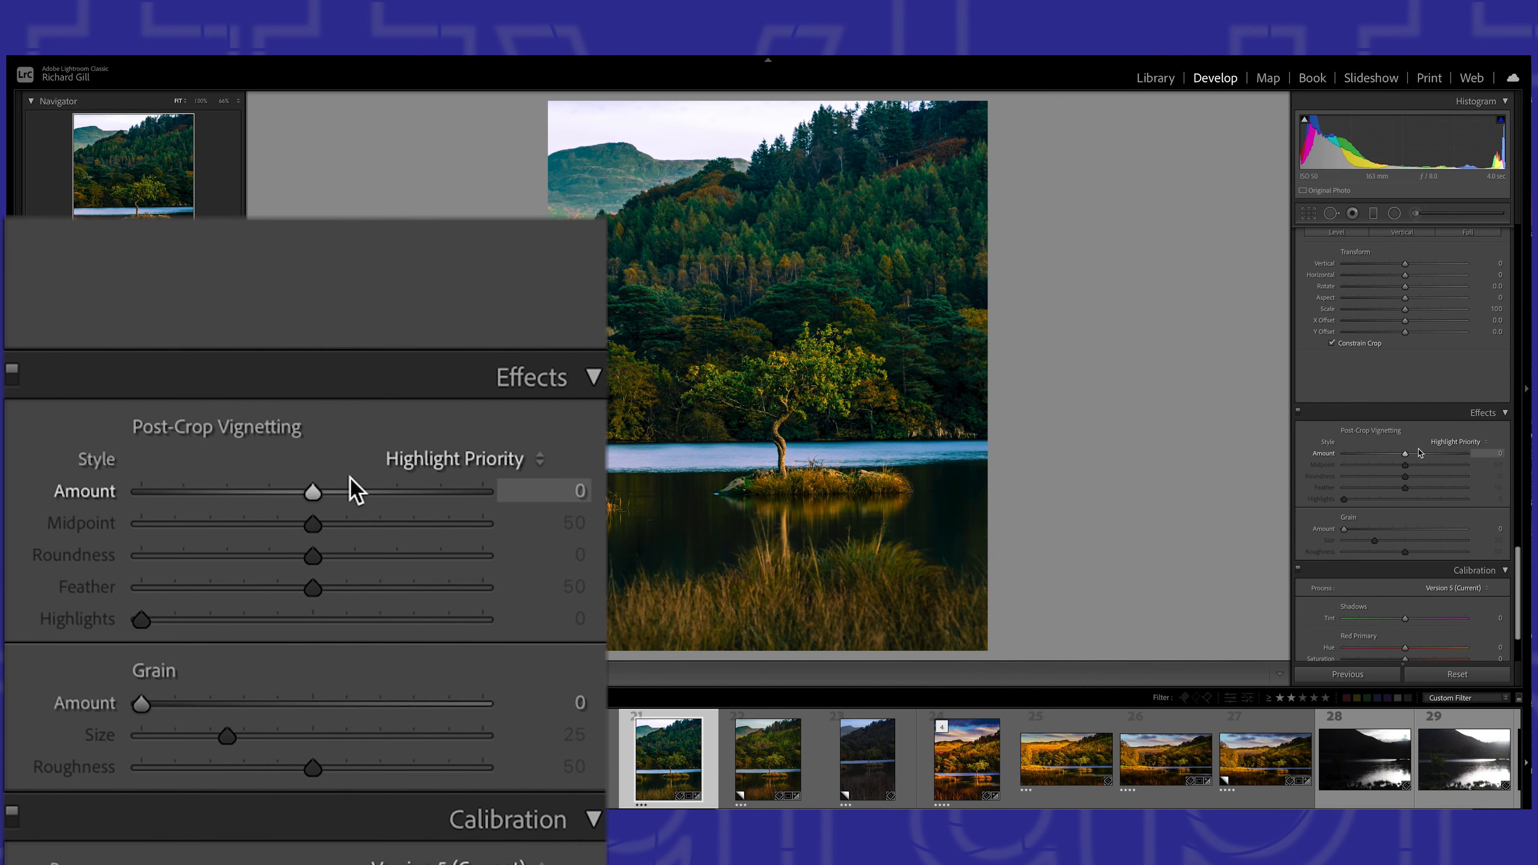
pyautogui.moveTo(1407, 458)
pyautogui.mouseDown()
pyautogui.moveTo(1387, 462)
pyautogui.moveTo(1402, 461)
pyautogui.mouseUp()
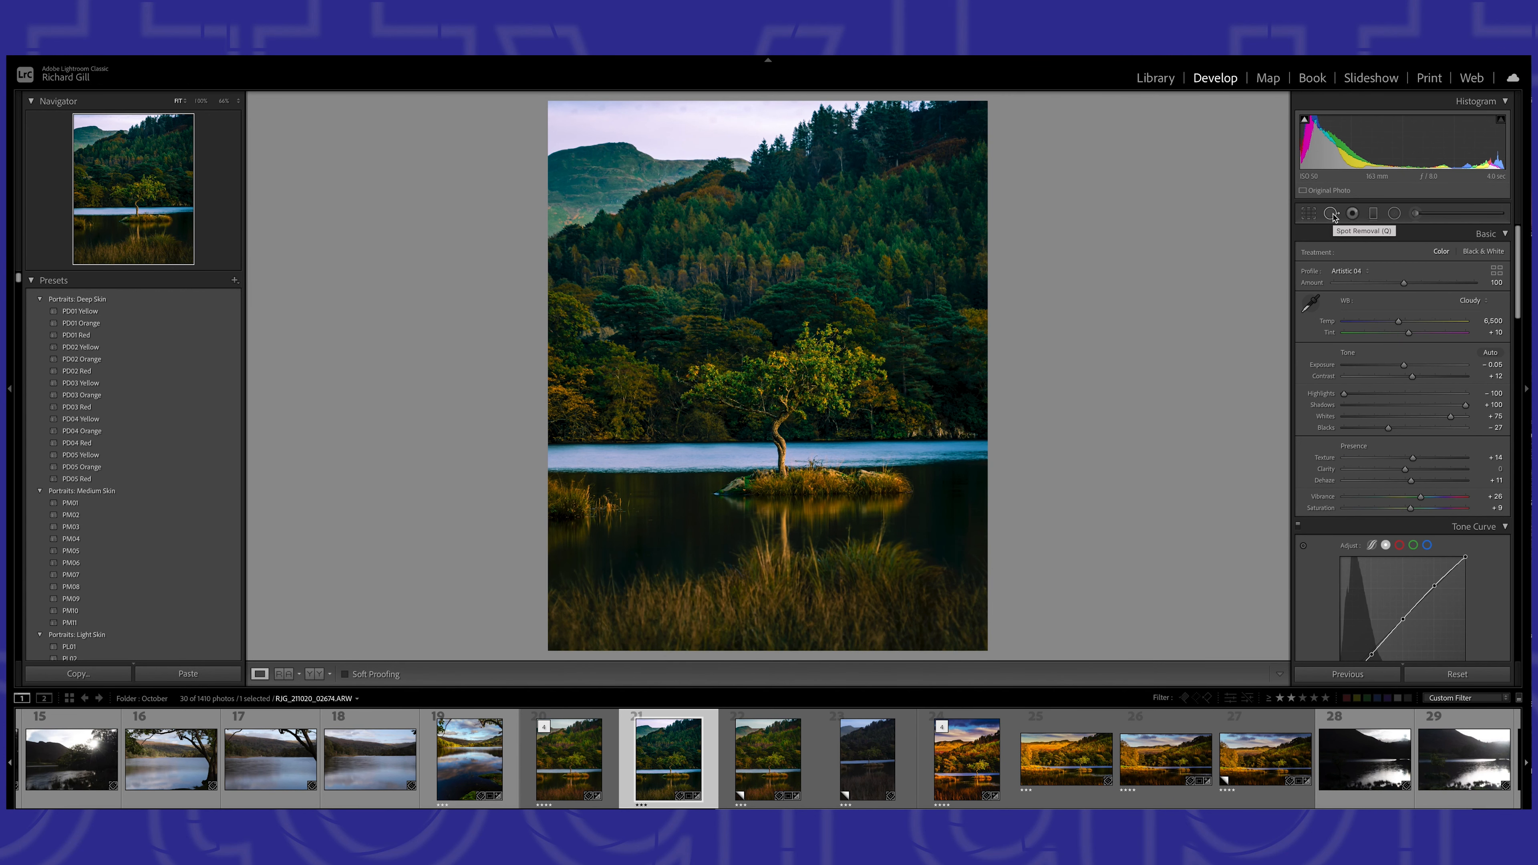
# - Turn on Visualize Spots with a raised threshold and heal the dust spot in the sky's upper-left corner at size 77, adjusting the source and target
pyautogui.click(1331, 213)
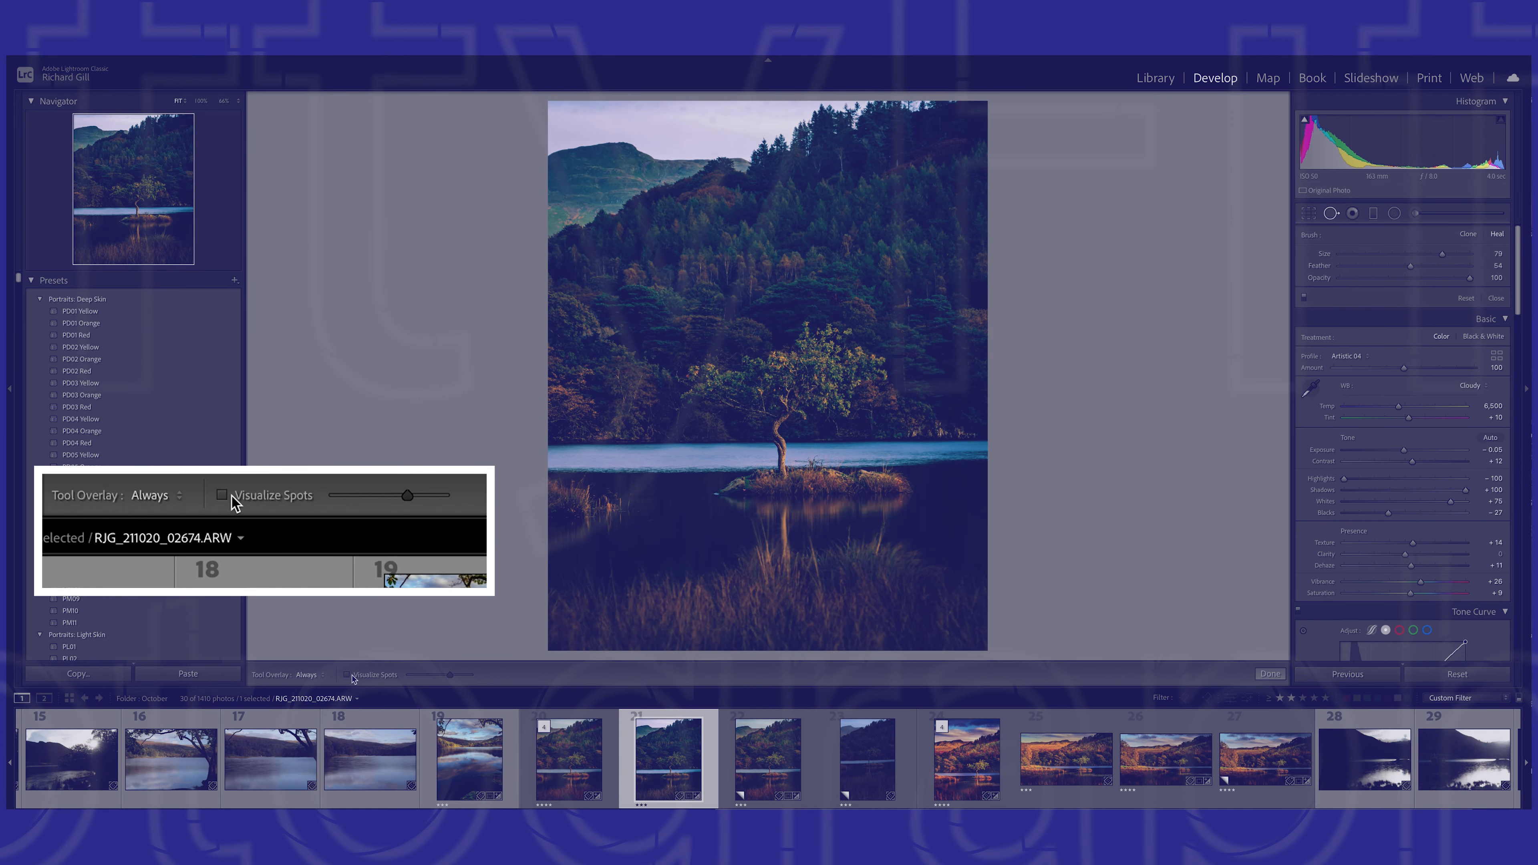
pyautogui.click(347, 675)
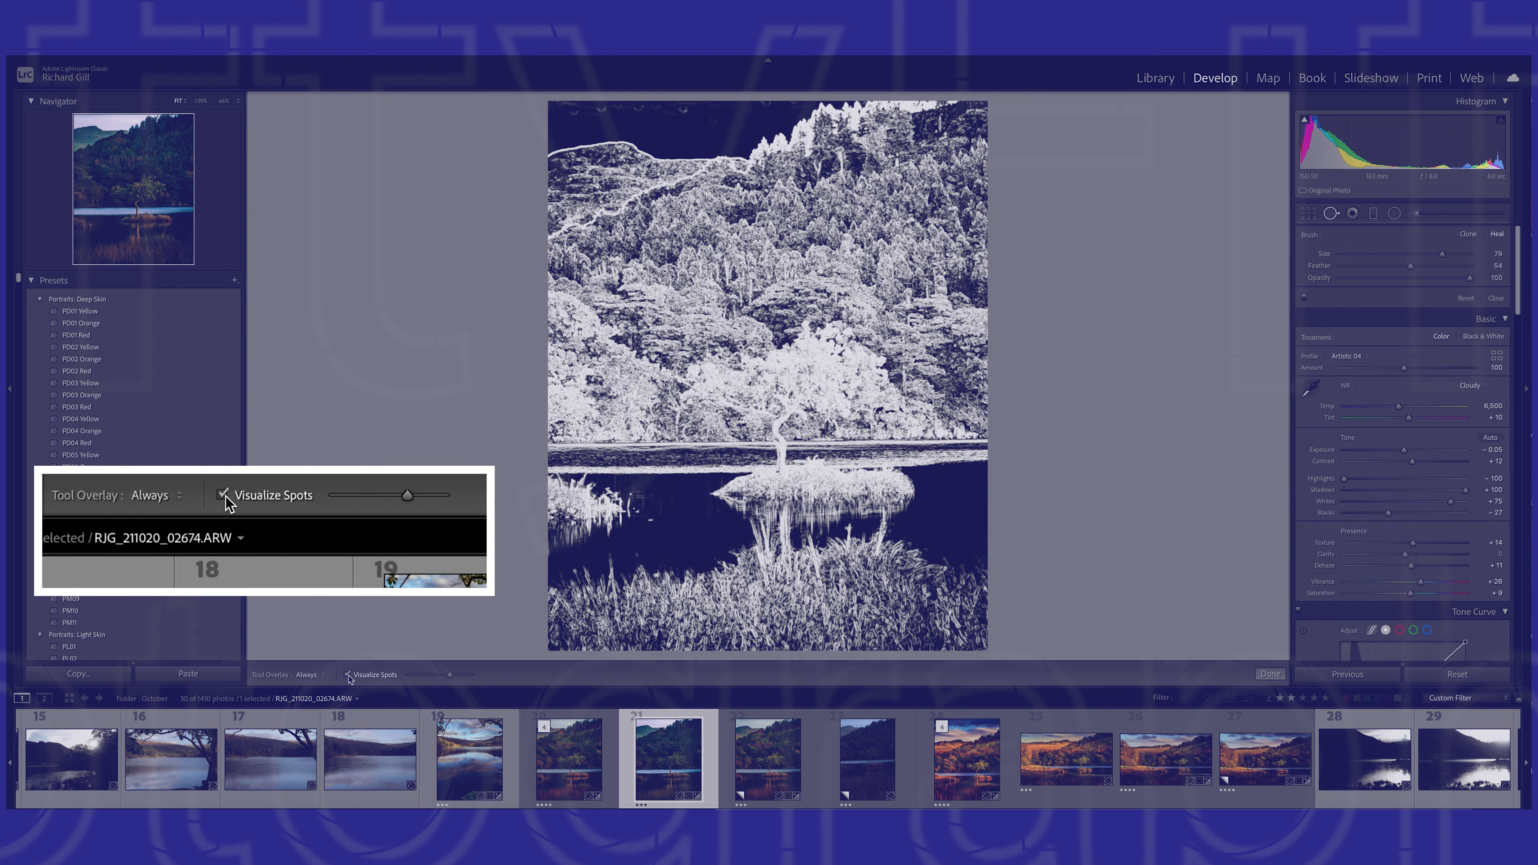
pyautogui.moveTo(451, 677)
pyautogui.mouseDown()
pyautogui.moveTo(408, 676)
pyautogui.moveTo(471, 688)
pyautogui.moveTo(458, 677)
pyautogui.mouseUp()
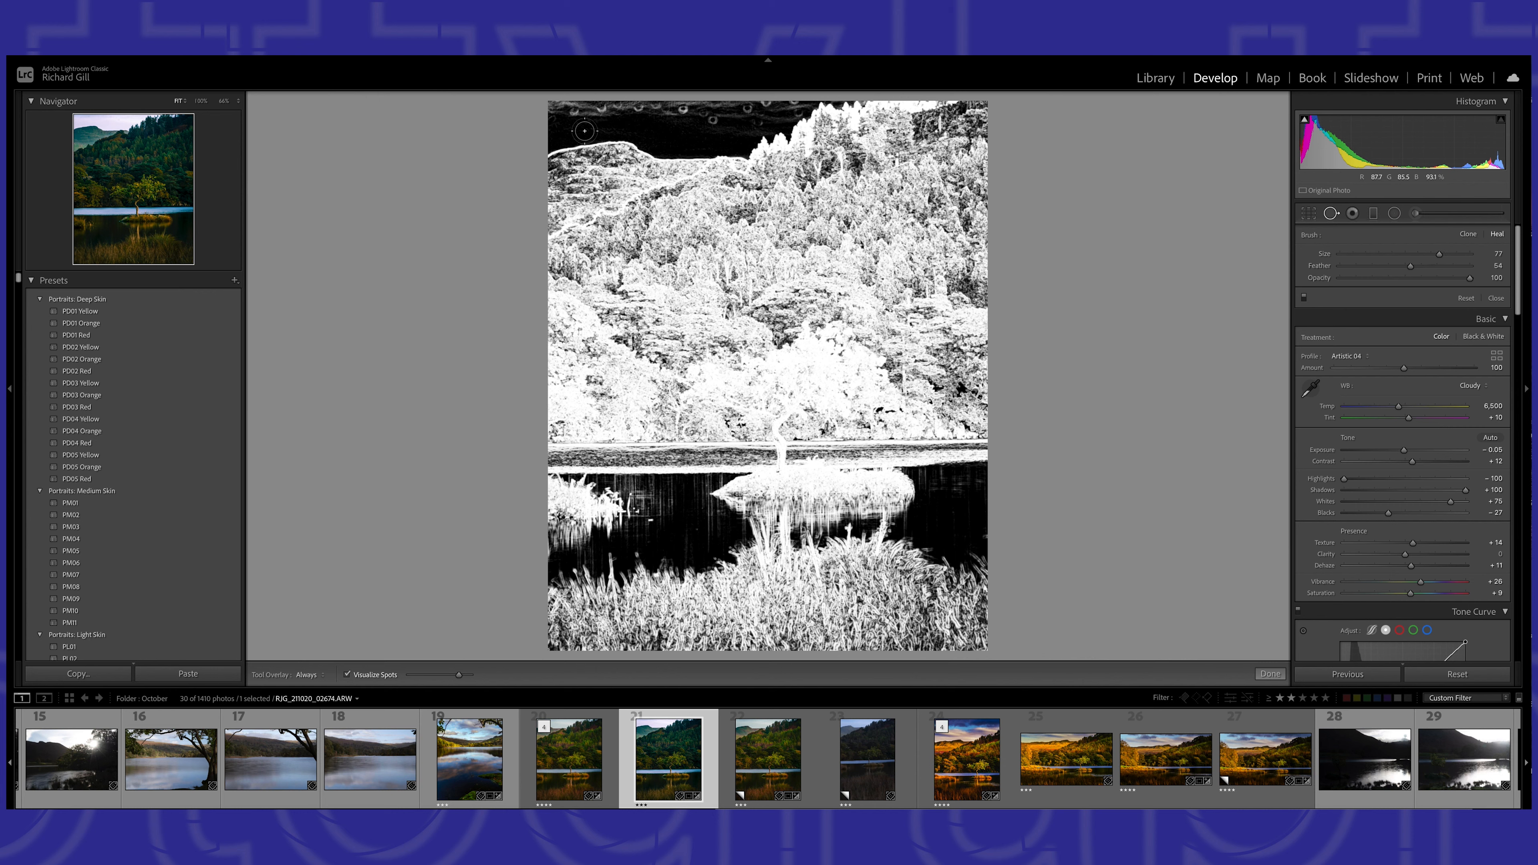
pyautogui.click(574, 111)
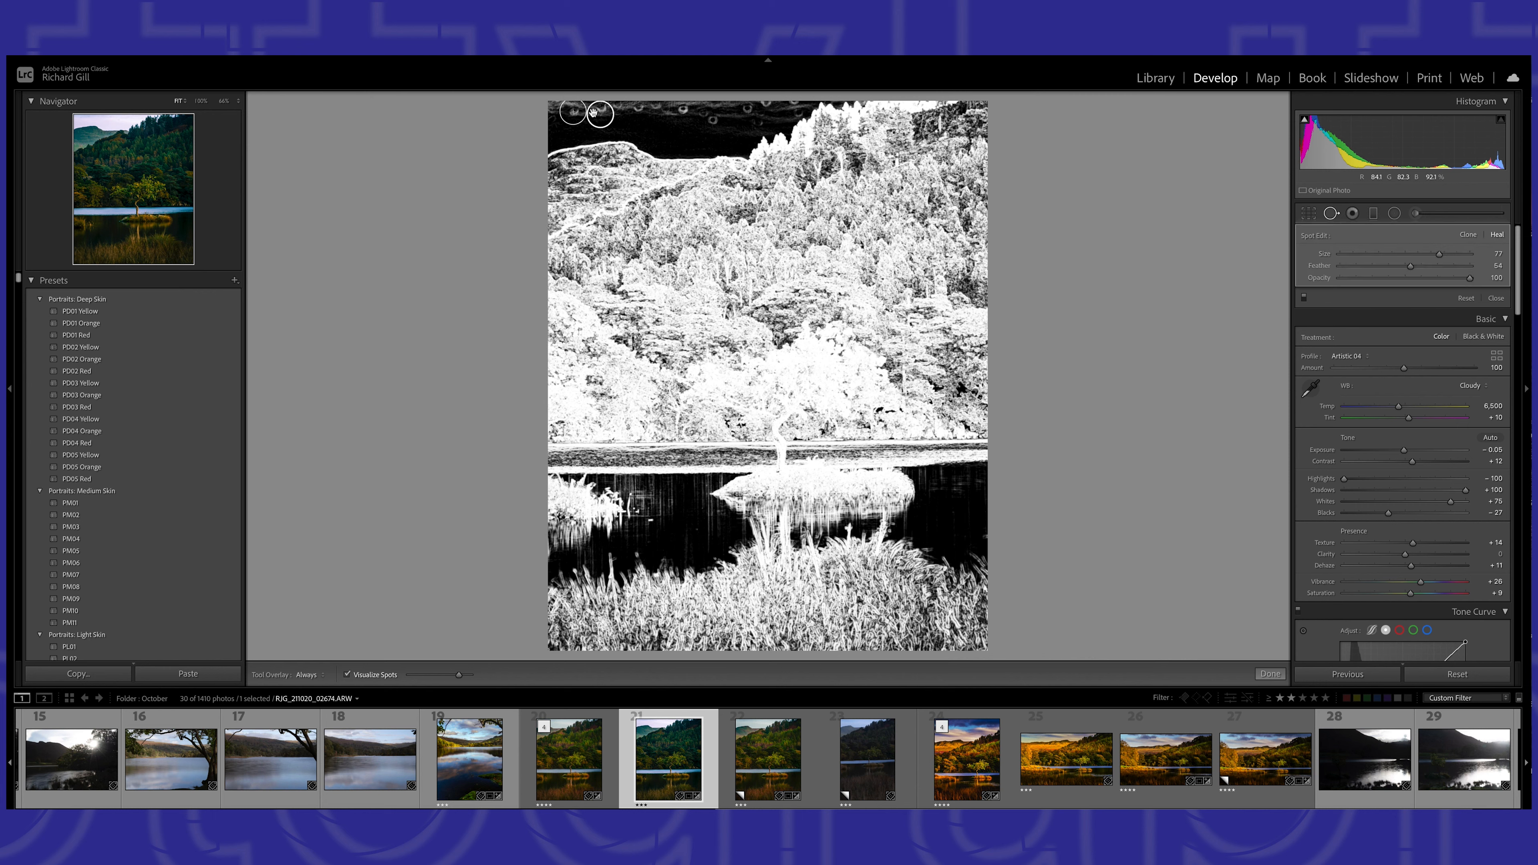
pyautogui.moveTo(601, 121); pyautogui.dragTo(590, 126)
pyautogui.moveTo(590, 125); pyautogui.dragTo(571, 109)
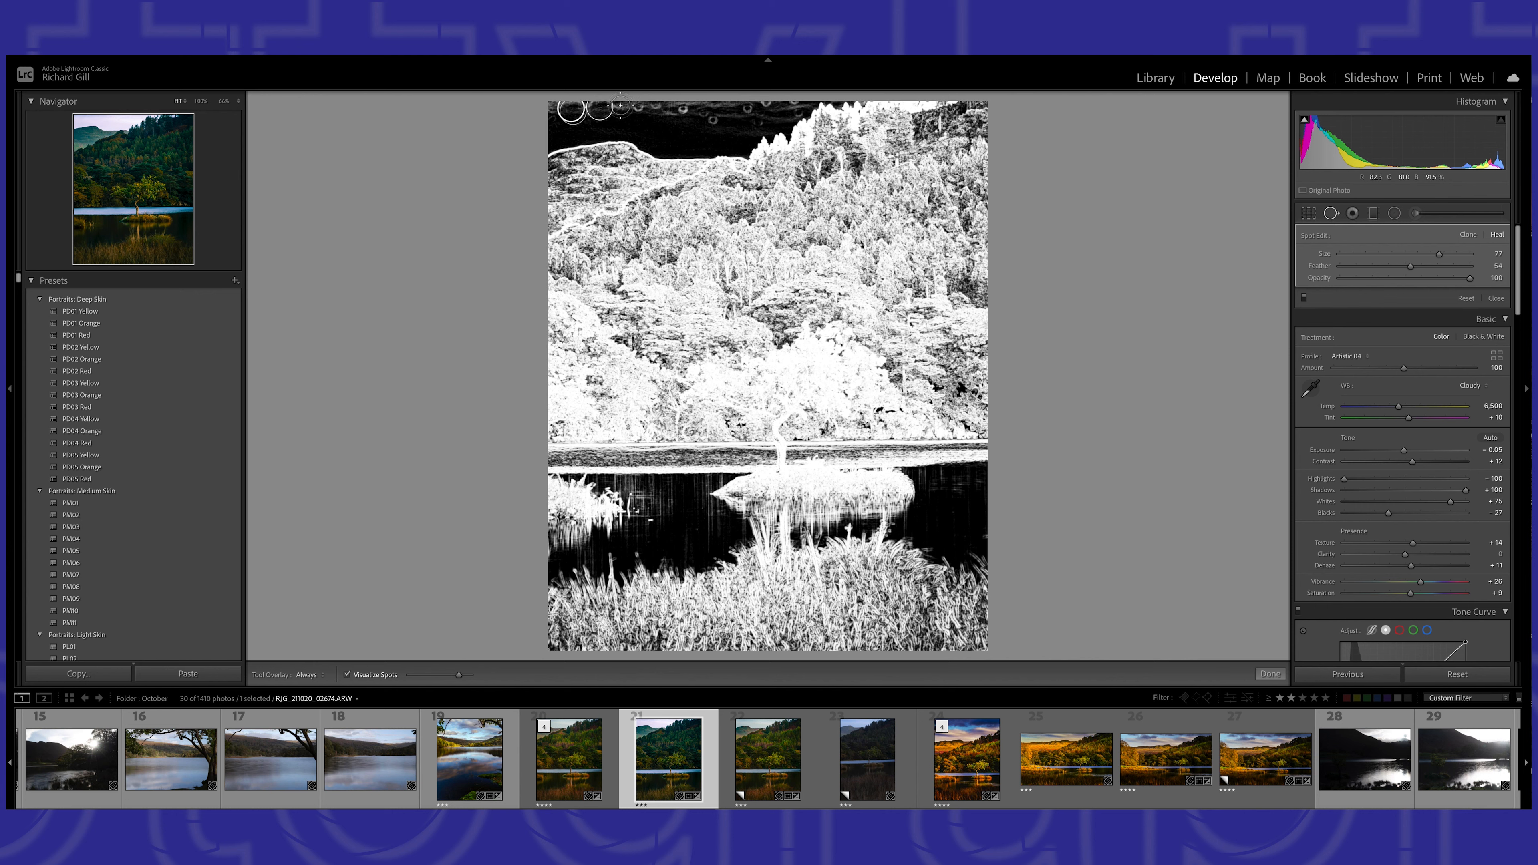
# - Heal the further dust spots along the upper edge of the sky, turn off Visualize Spots and finish spot removal
pyautogui.click(619, 106)
pyautogui.click(642, 108)
pyautogui.click(660, 107)
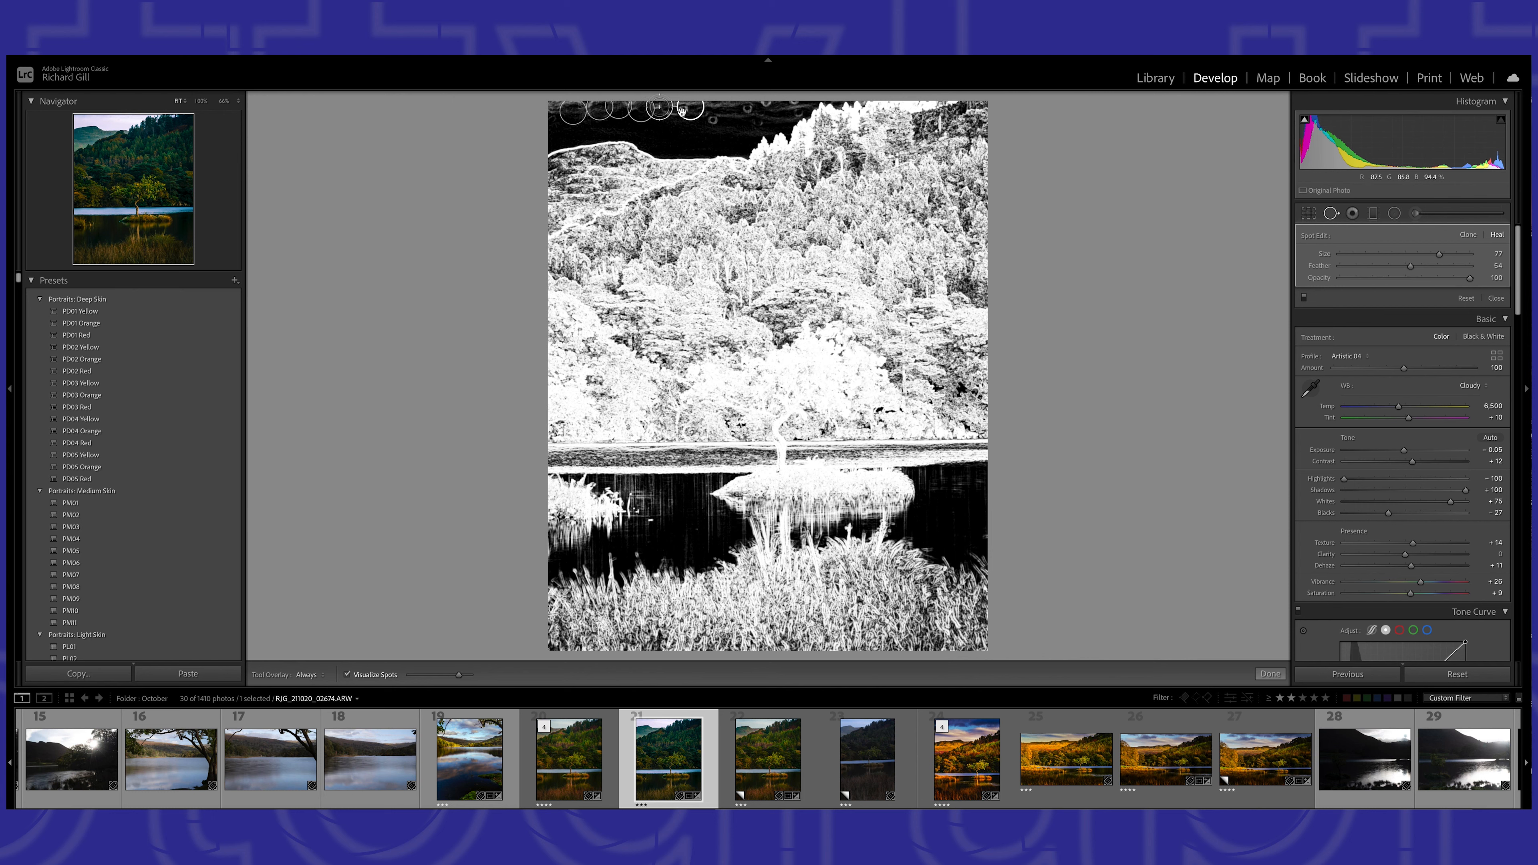
pyautogui.moveTo(687, 113); pyautogui.dragTo(660, 131)
pyautogui.click(683, 109)
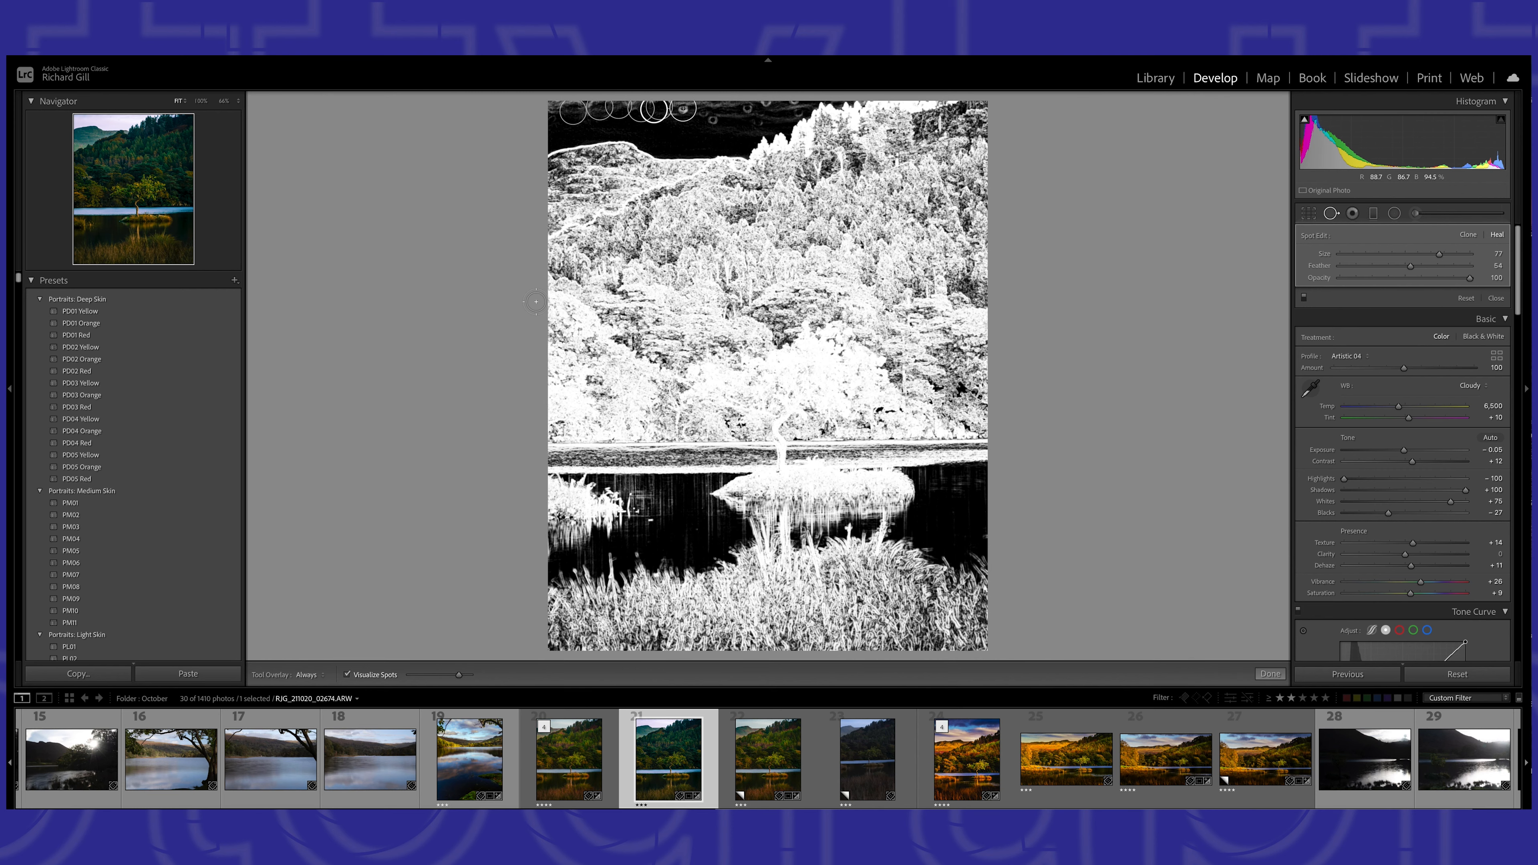
pyautogui.click(347, 674)
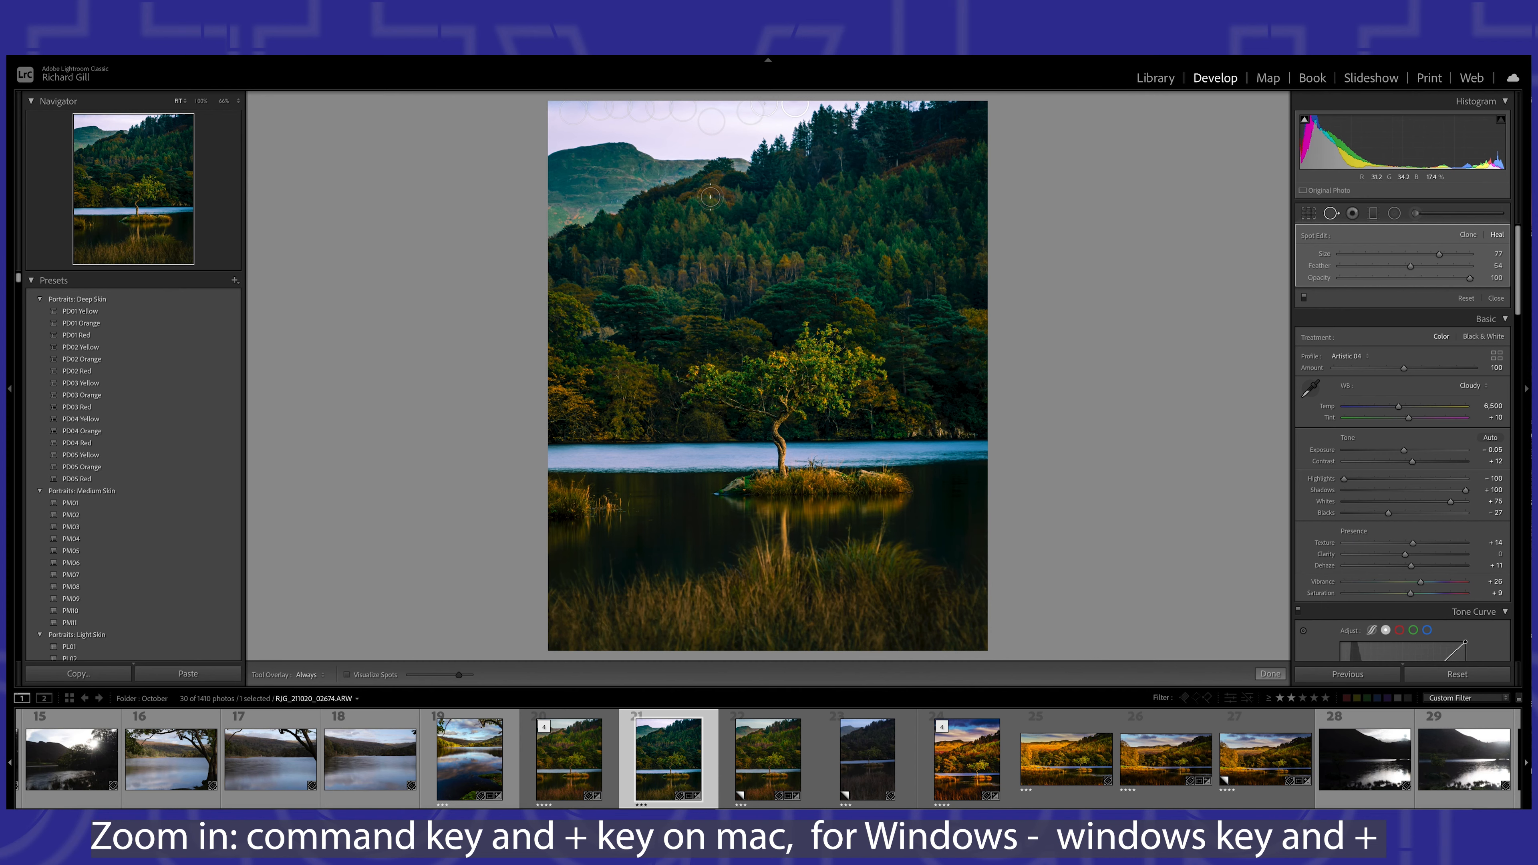
pyautogui.press('super+equal')
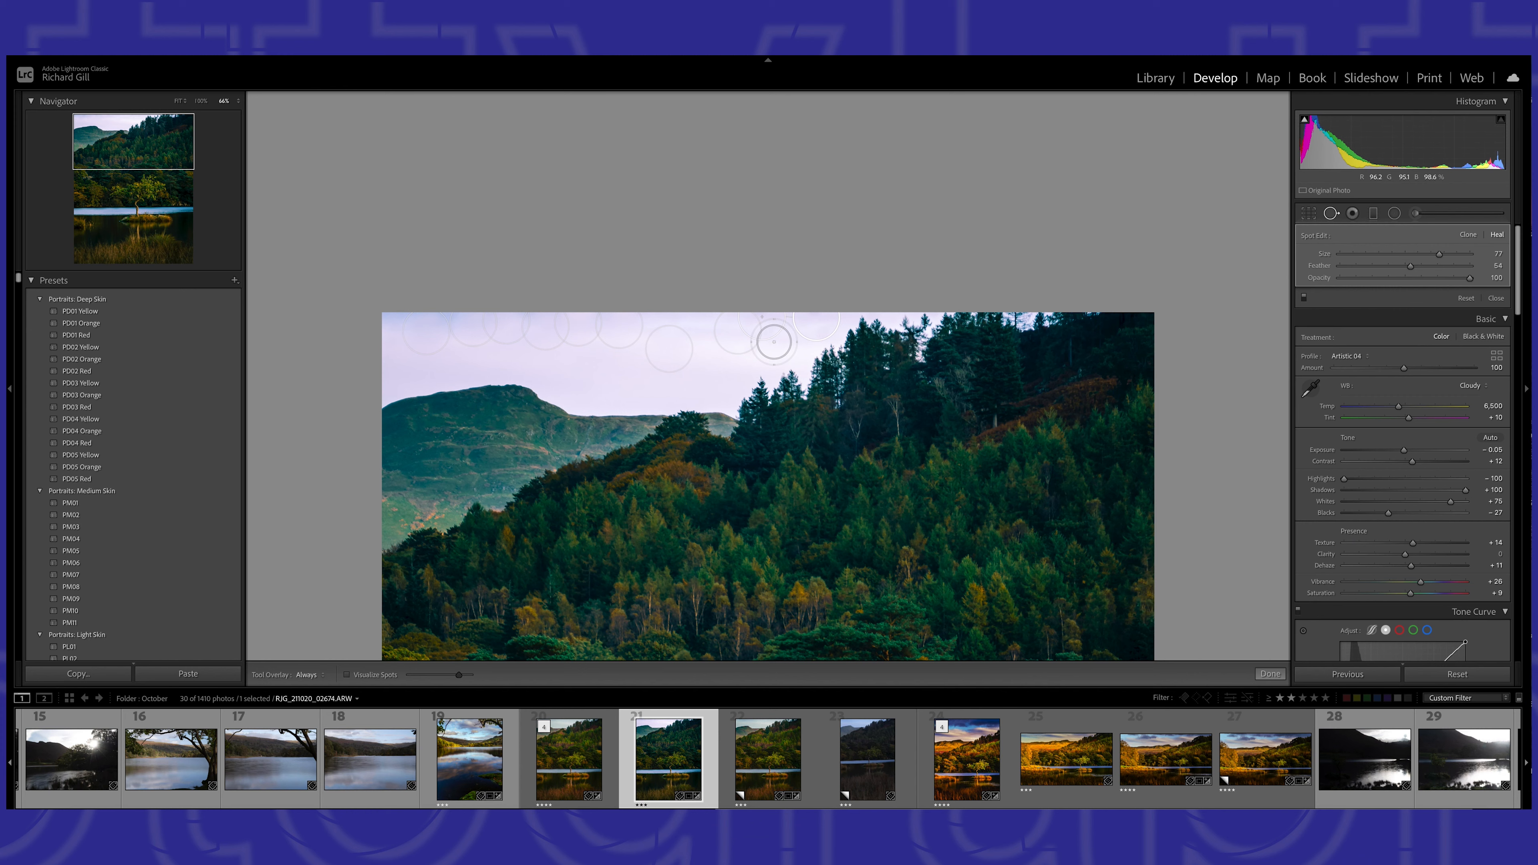
pyautogui.click(1270, 674)
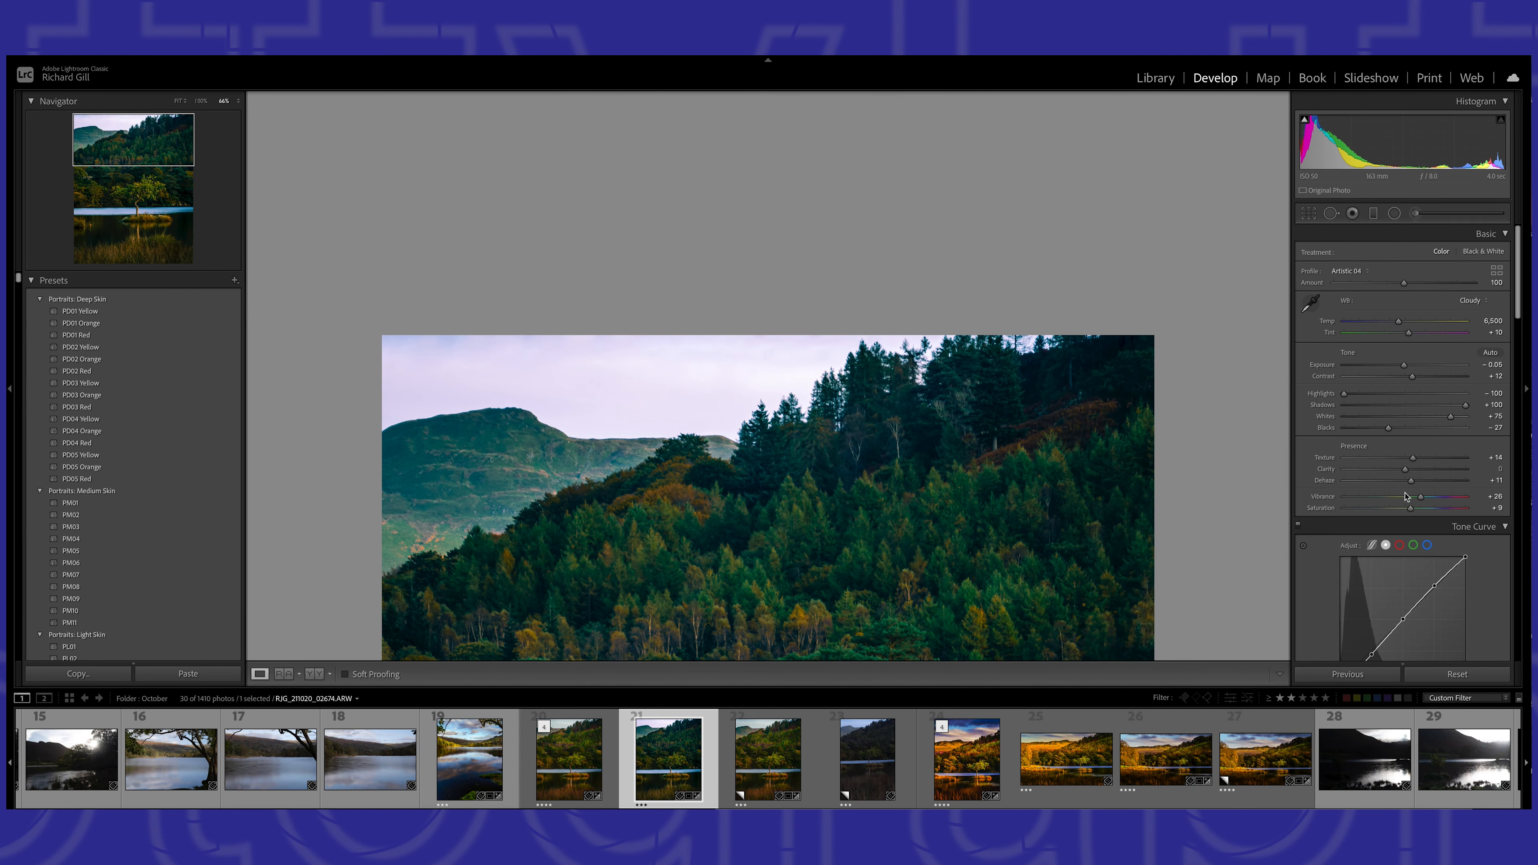
# - Heal two more dust spots in the sky using a temporary Dehaze of +96, ending with Dehaze at +12
pyautogui.moveTo(1412, 483); pyautogui.dragTo(1463, 490)
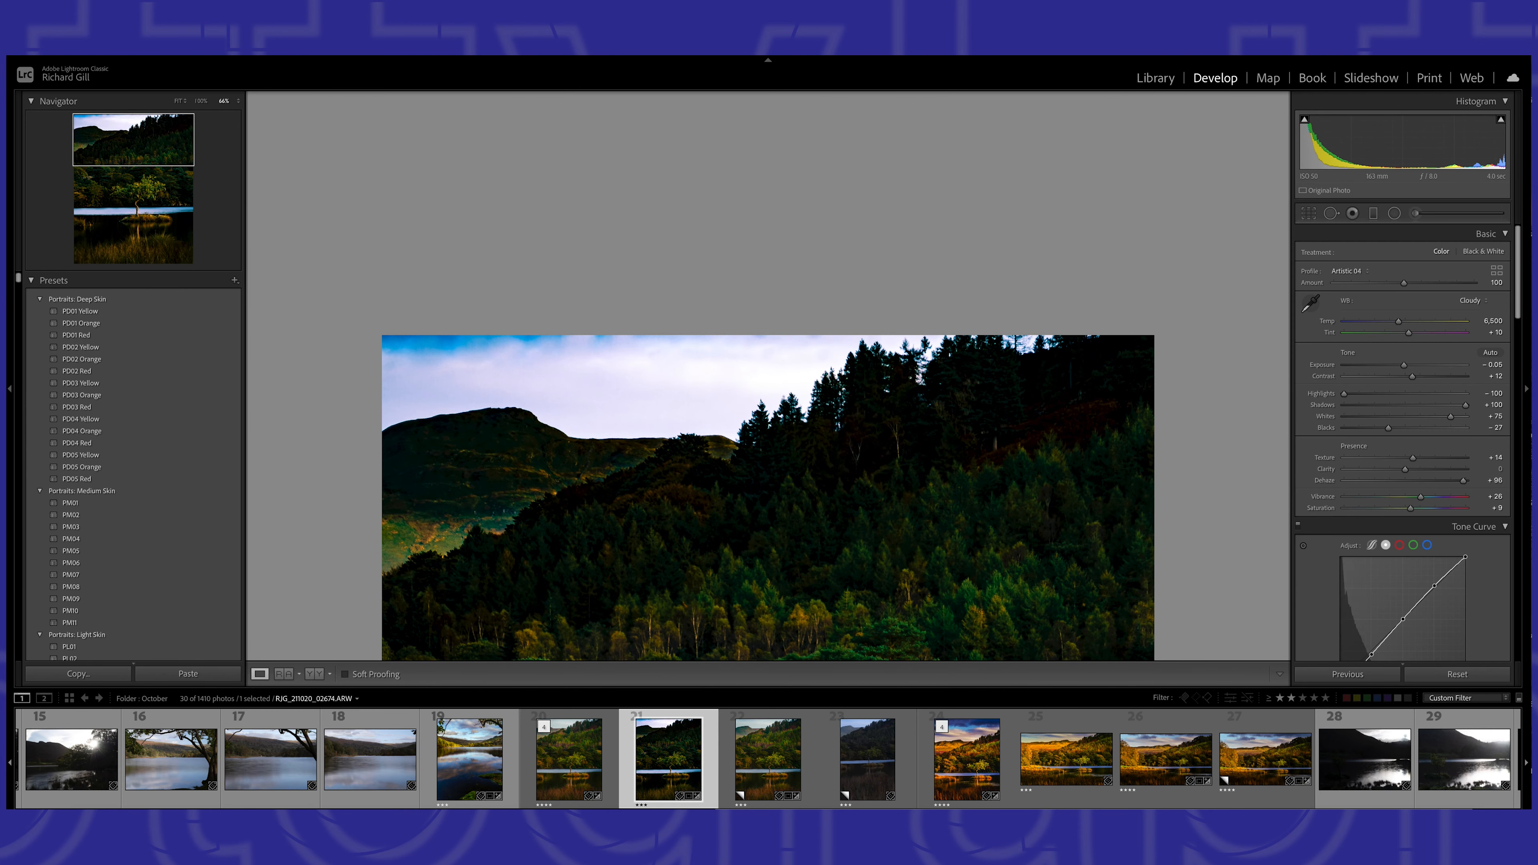
pyautogui.click(1331, 214)
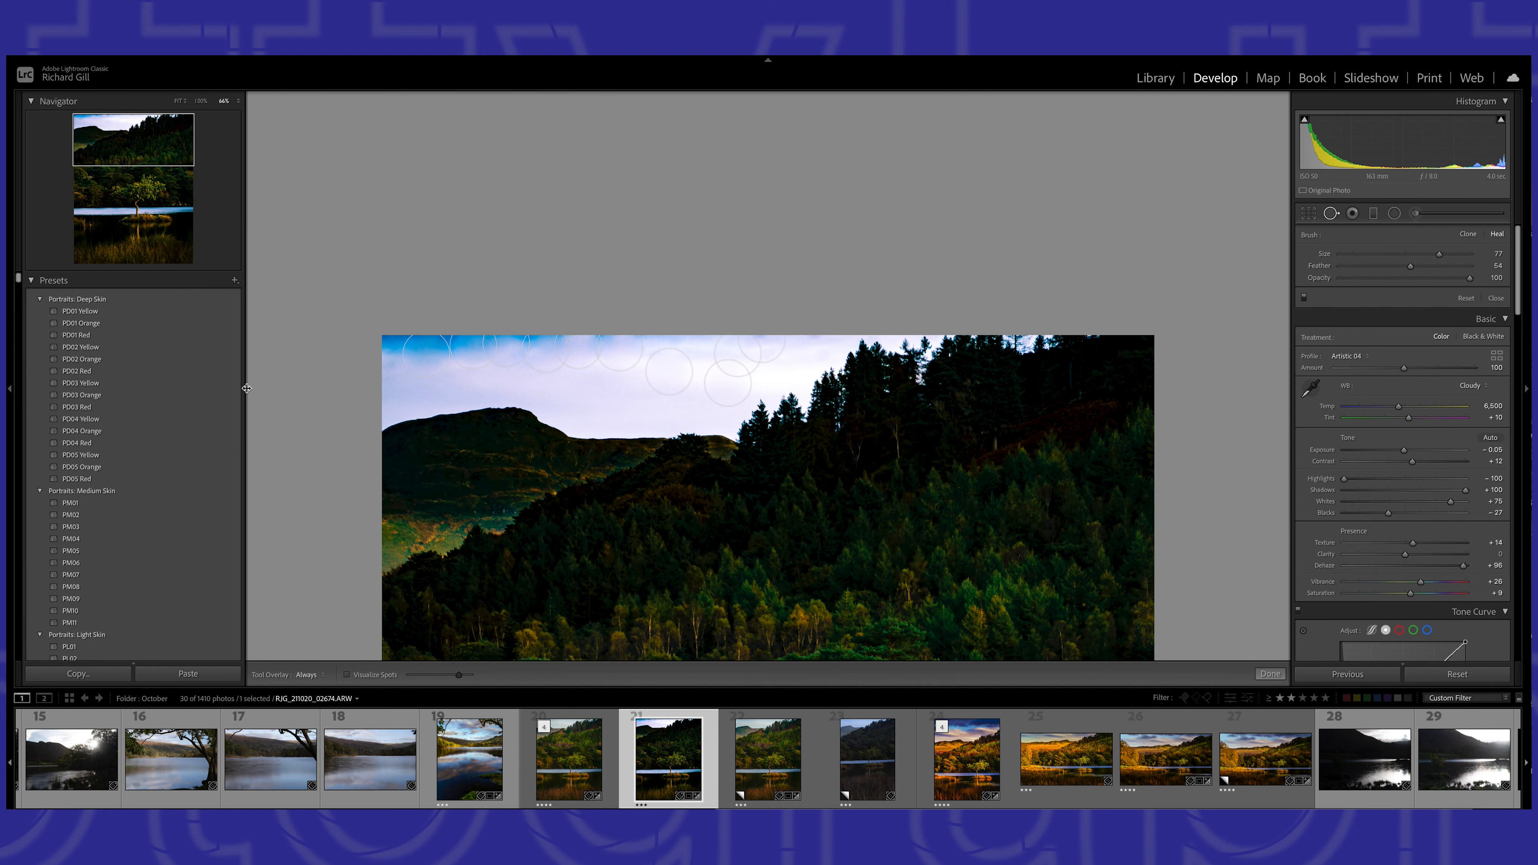
pyautogui.click(388, 370)
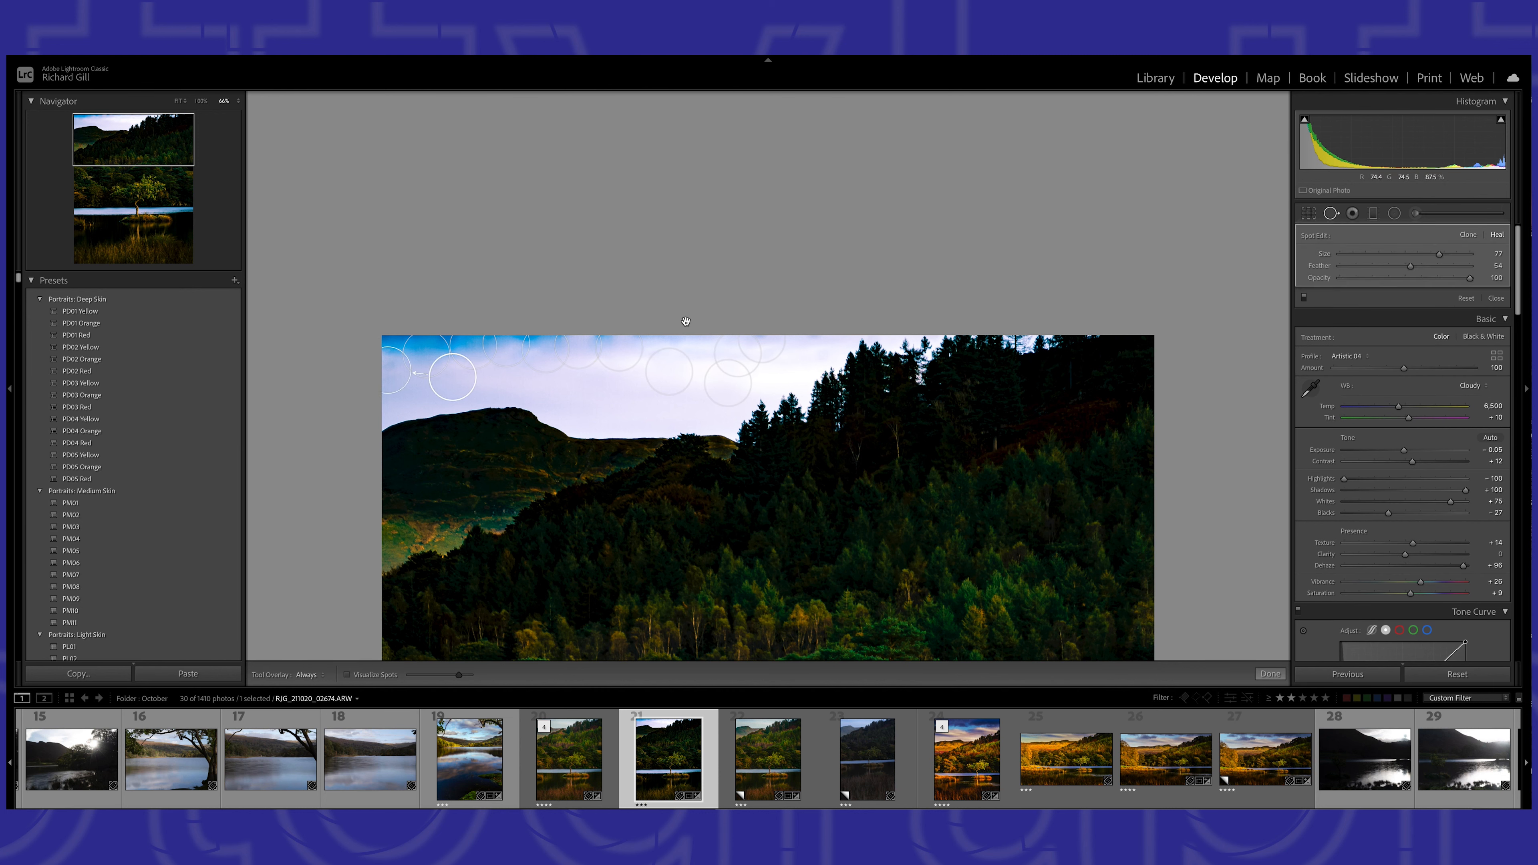
pyautogui.click(824, 350)
pyautogui.click(1269, 675)
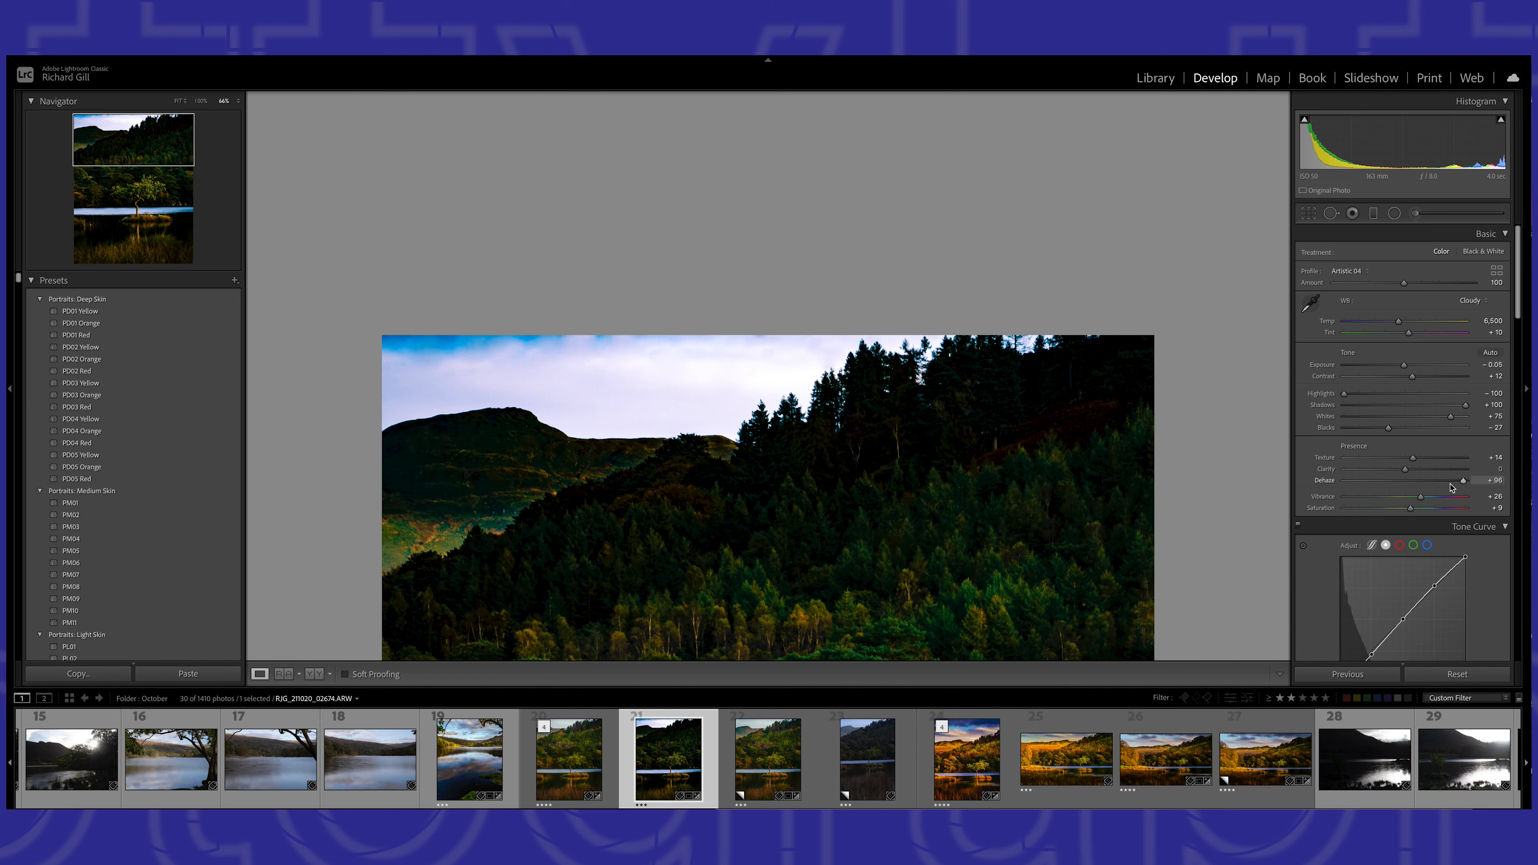
pyautogui.moveTo(1463, 483); pyautogui.dragTo(1410, 485)
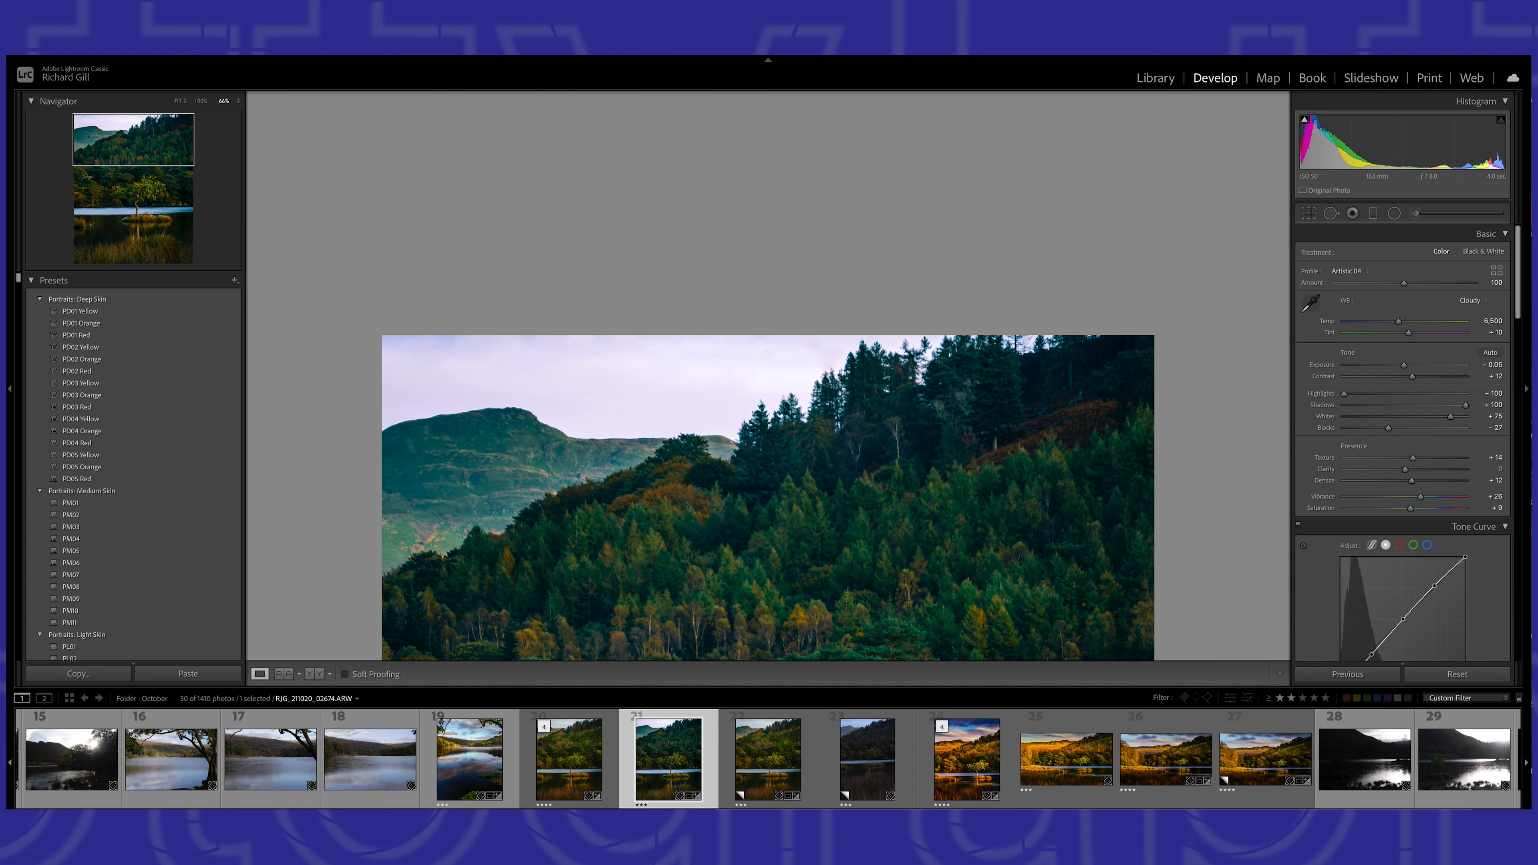
pyautogui.click(173, 102)
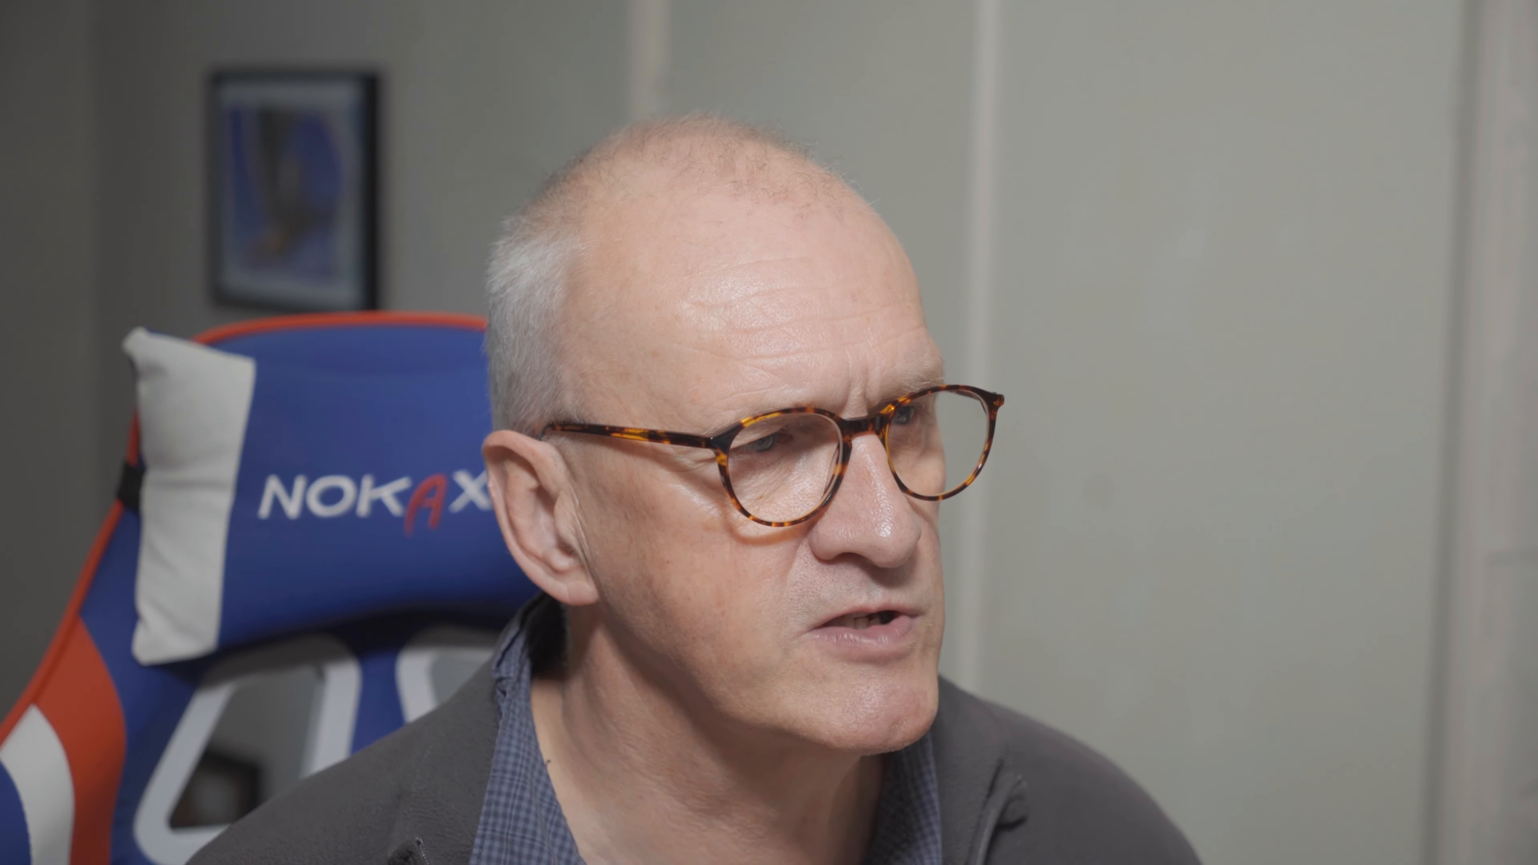
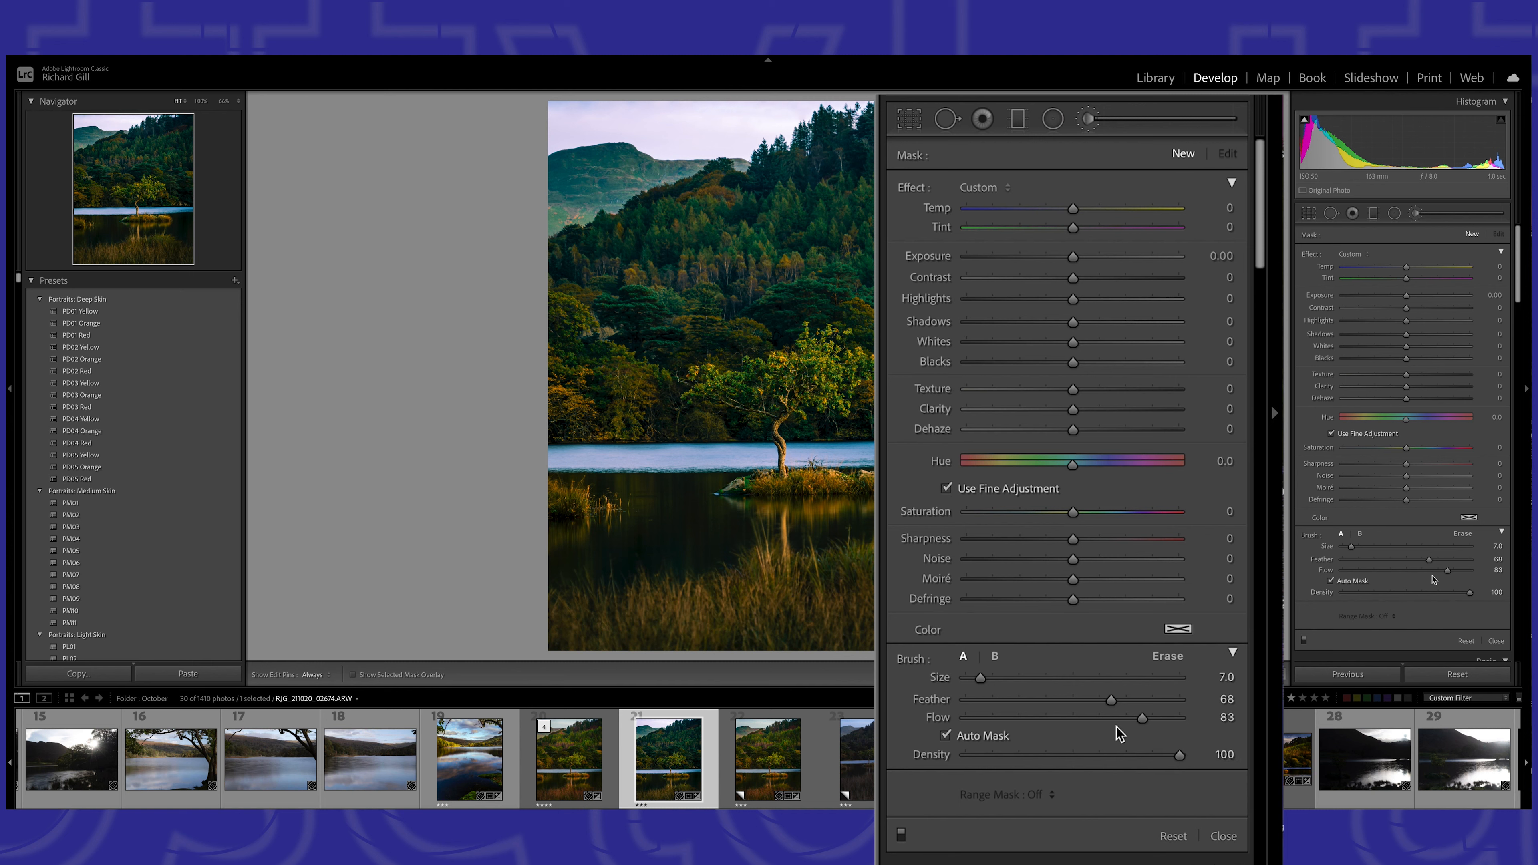
# - Configure the adjustment brush with Size 7.0, Feather 69 and Flow 100
pyautogui.moveTo(1144, 718); pyautogui.dragTo(1116, 705)
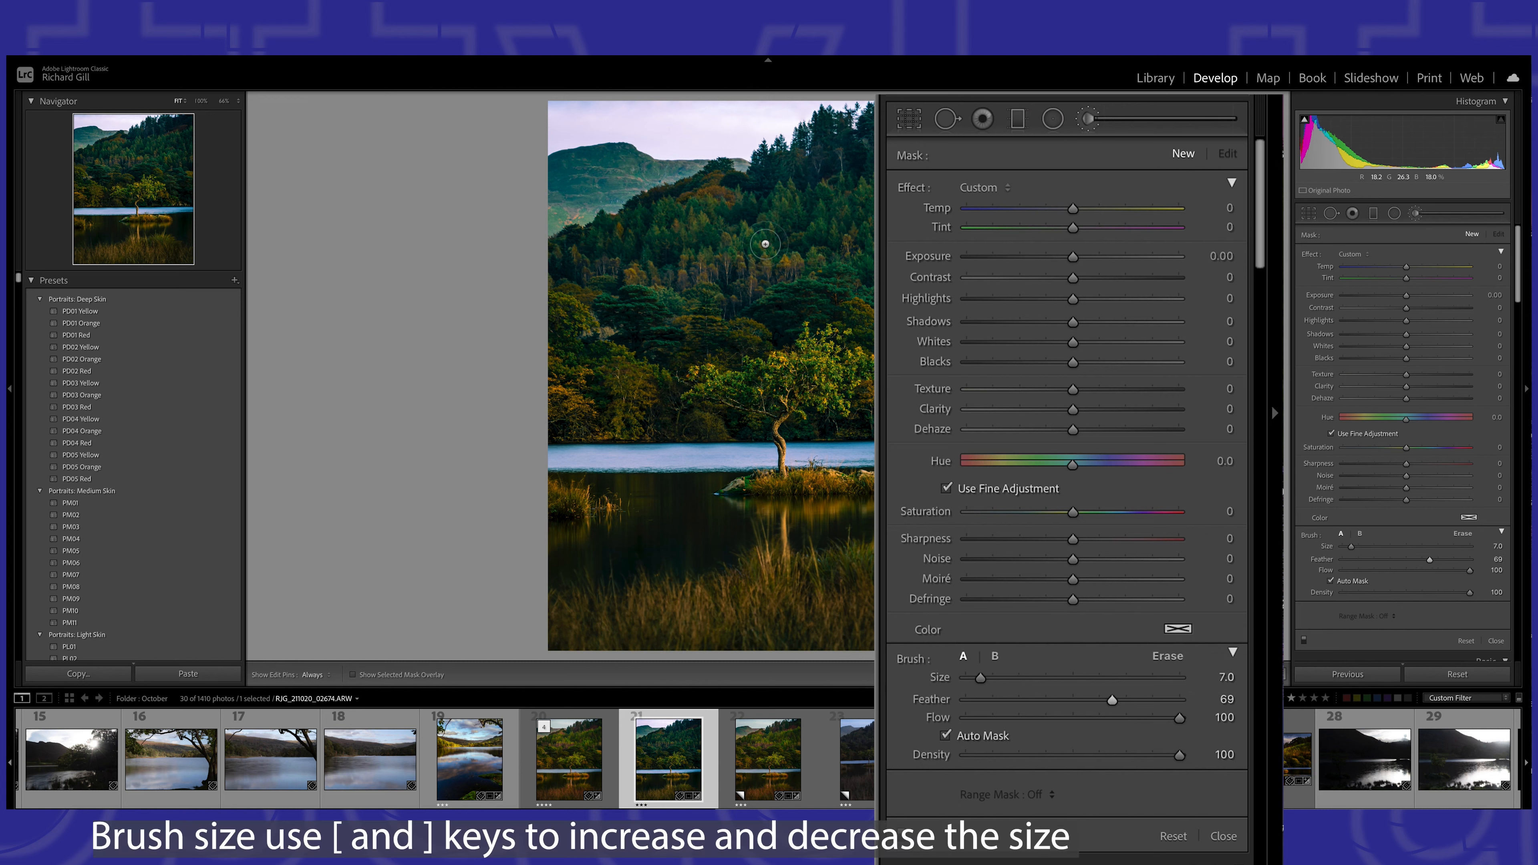
pyautogui.press(']')
pyautogui.press(']')
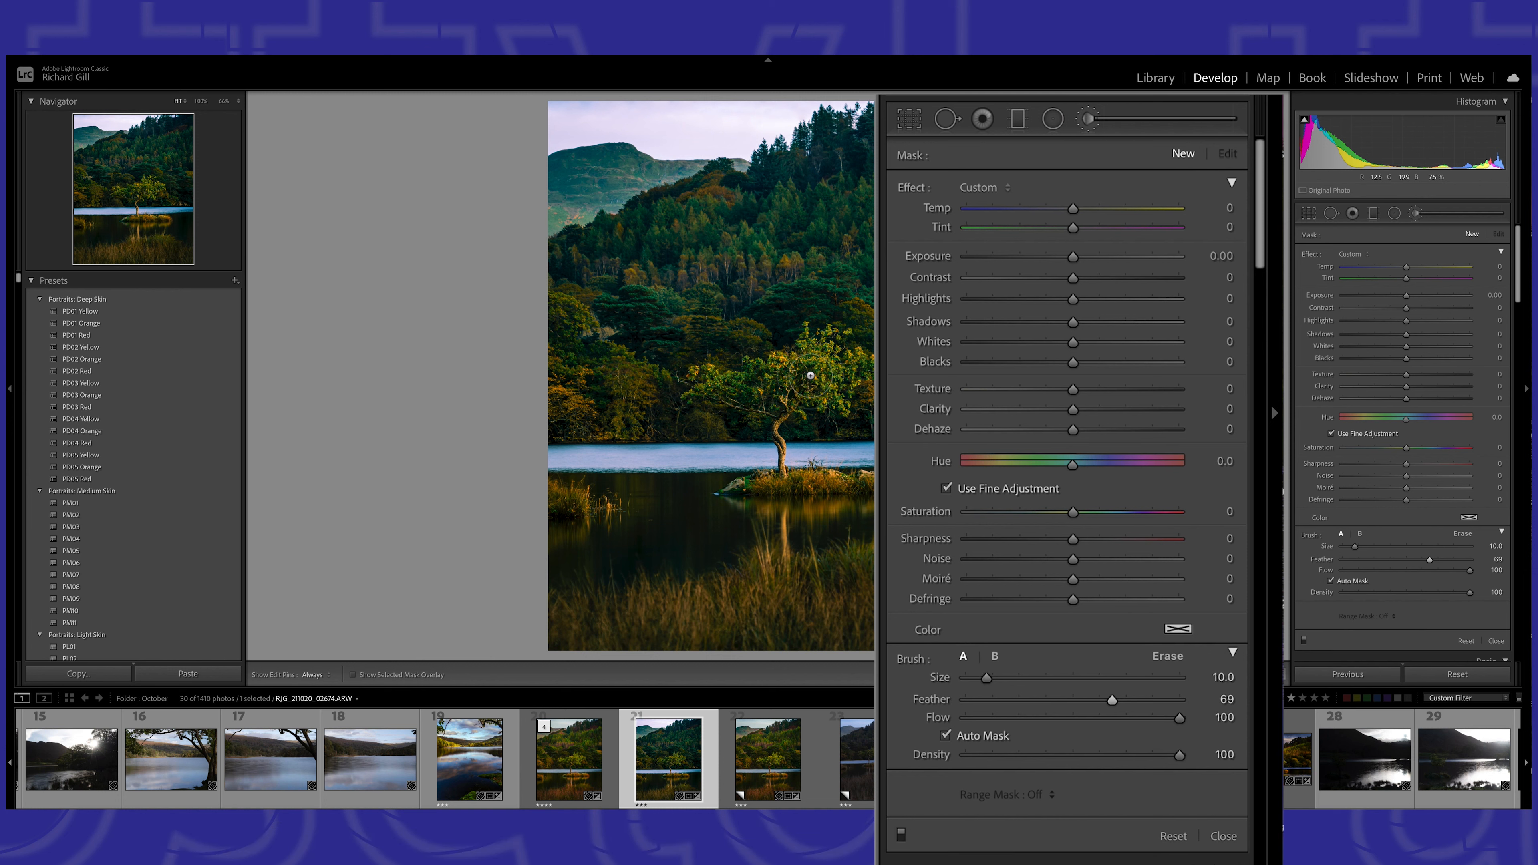
pyautogui.press(']')
pyautogui.press('[')
pyautogui.press('[')
pyautogui.press('[')
# - Brush Exposure 0.40 and Clarity 20 over the foliage of the lone tree on the island
pyautogui.moveTo(1074, 256); pyautogui.dragTo(1083, 258)
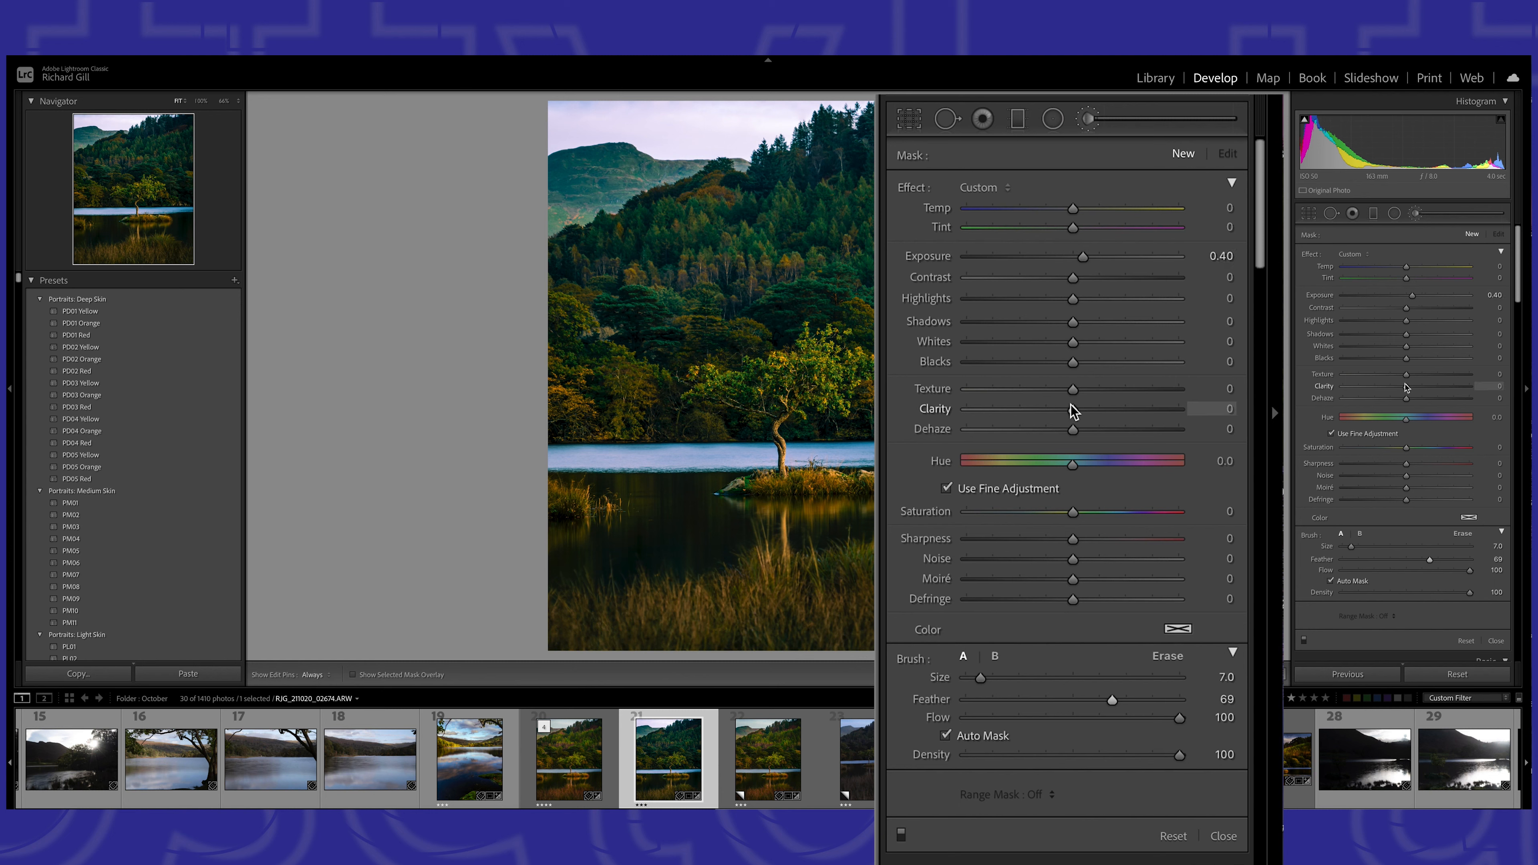
pyautogui.moveTo(1072, 410); pyautogui.dragTo(1094, 411)
pyautogui.moveTo(838, 369)
pyautogui.mouseDown()
pyautogui.moveTo(820, 376)
pyautogui.moveTo(837, 395)
pyautogui.moveTo(830, 330)
pyautogui.moveTo(785, 367)
pyautogui.mouseUp()
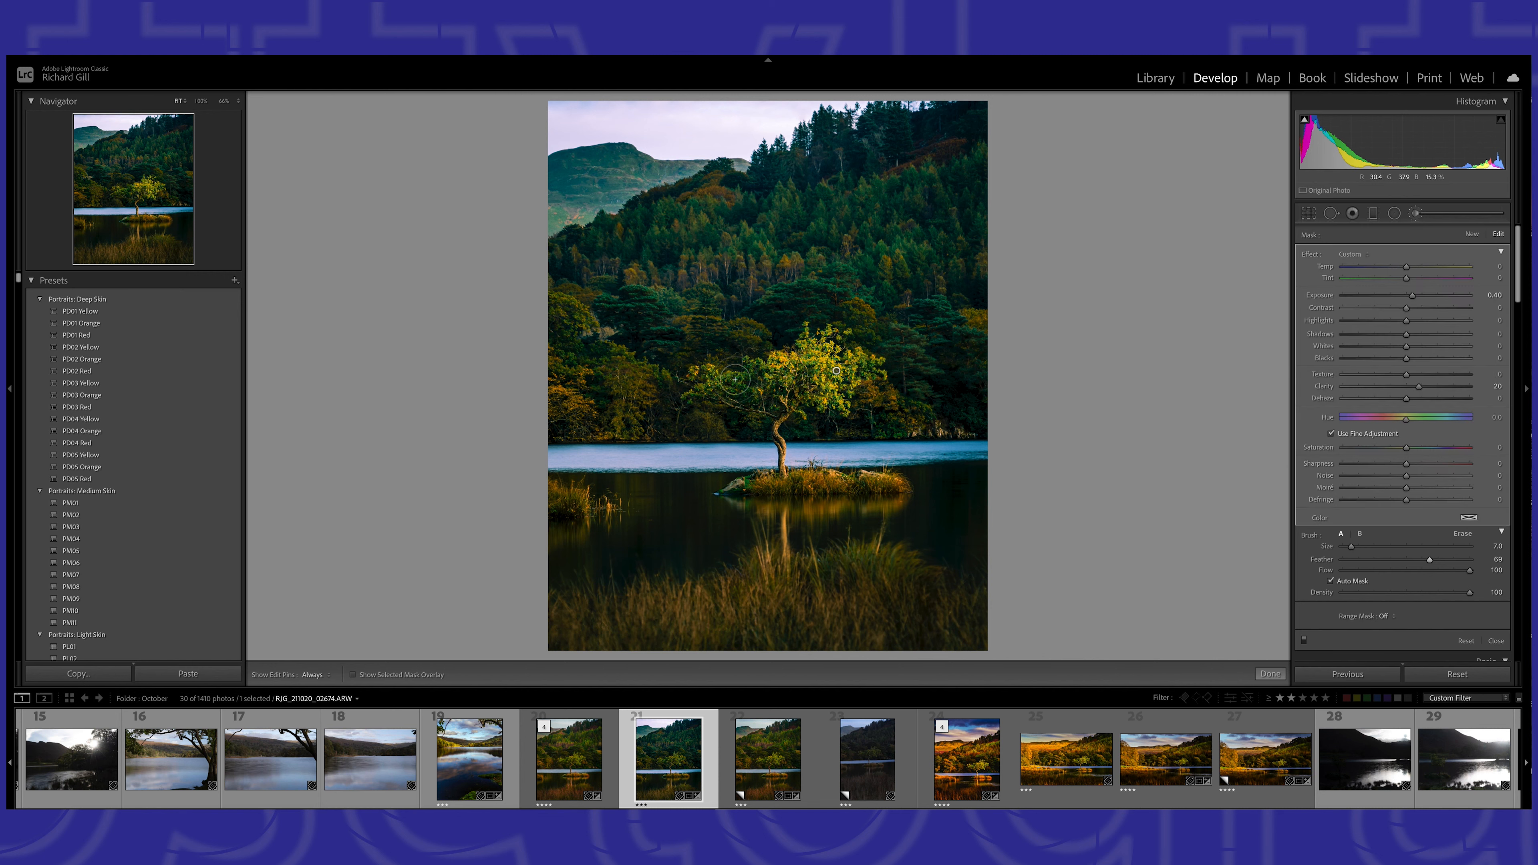
pyautogui.moveTo(699, 387); pyautogui.dragTo(711, 382)
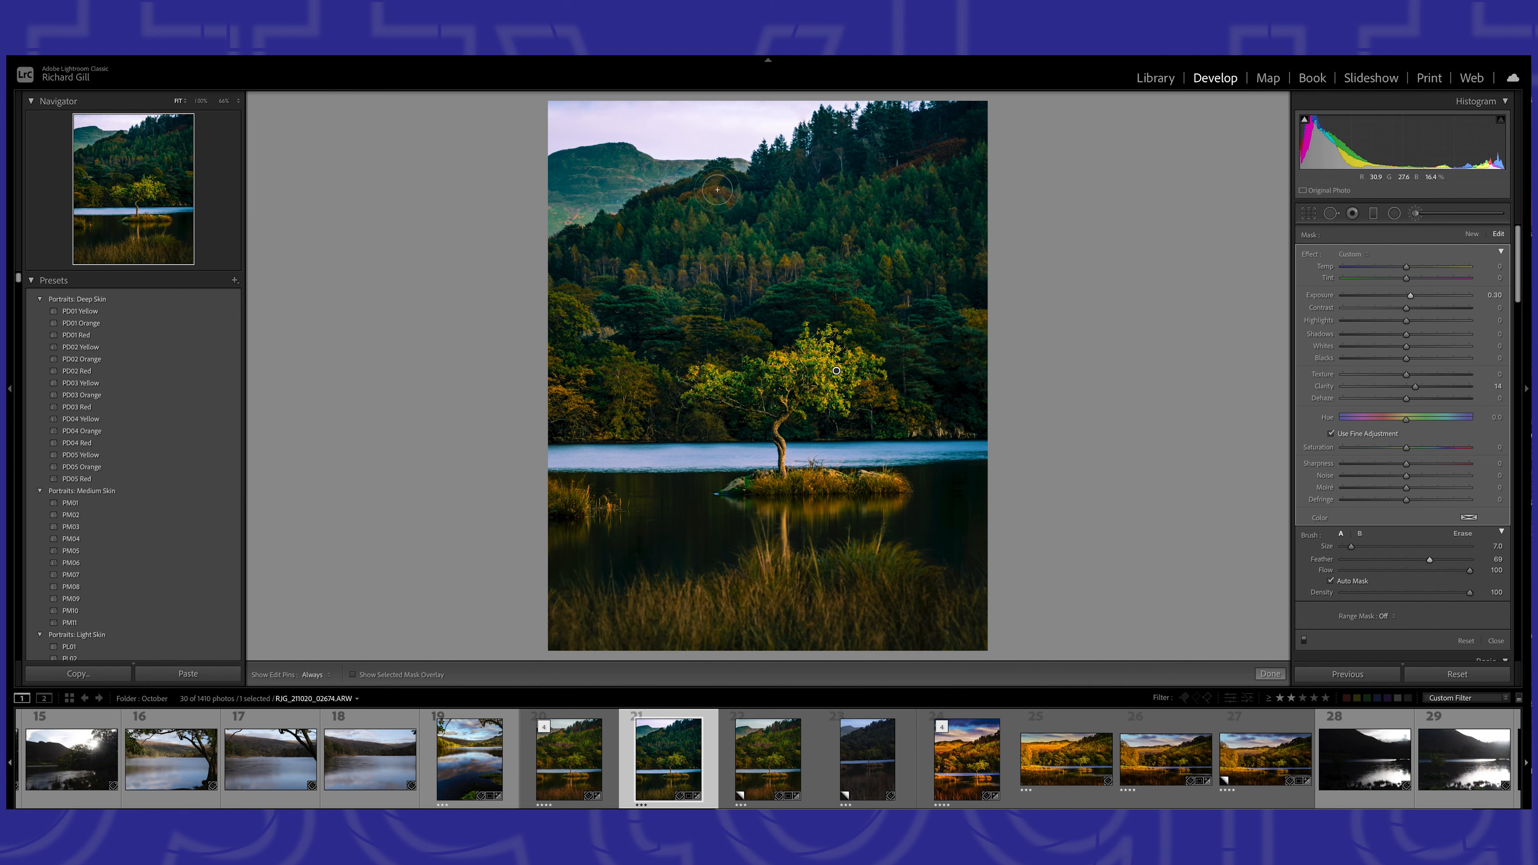
# - Reduce the adjustment brush size to 4.0 and set the edit pins to never show
pyautogui.press('[')
pyautogui.press('h')
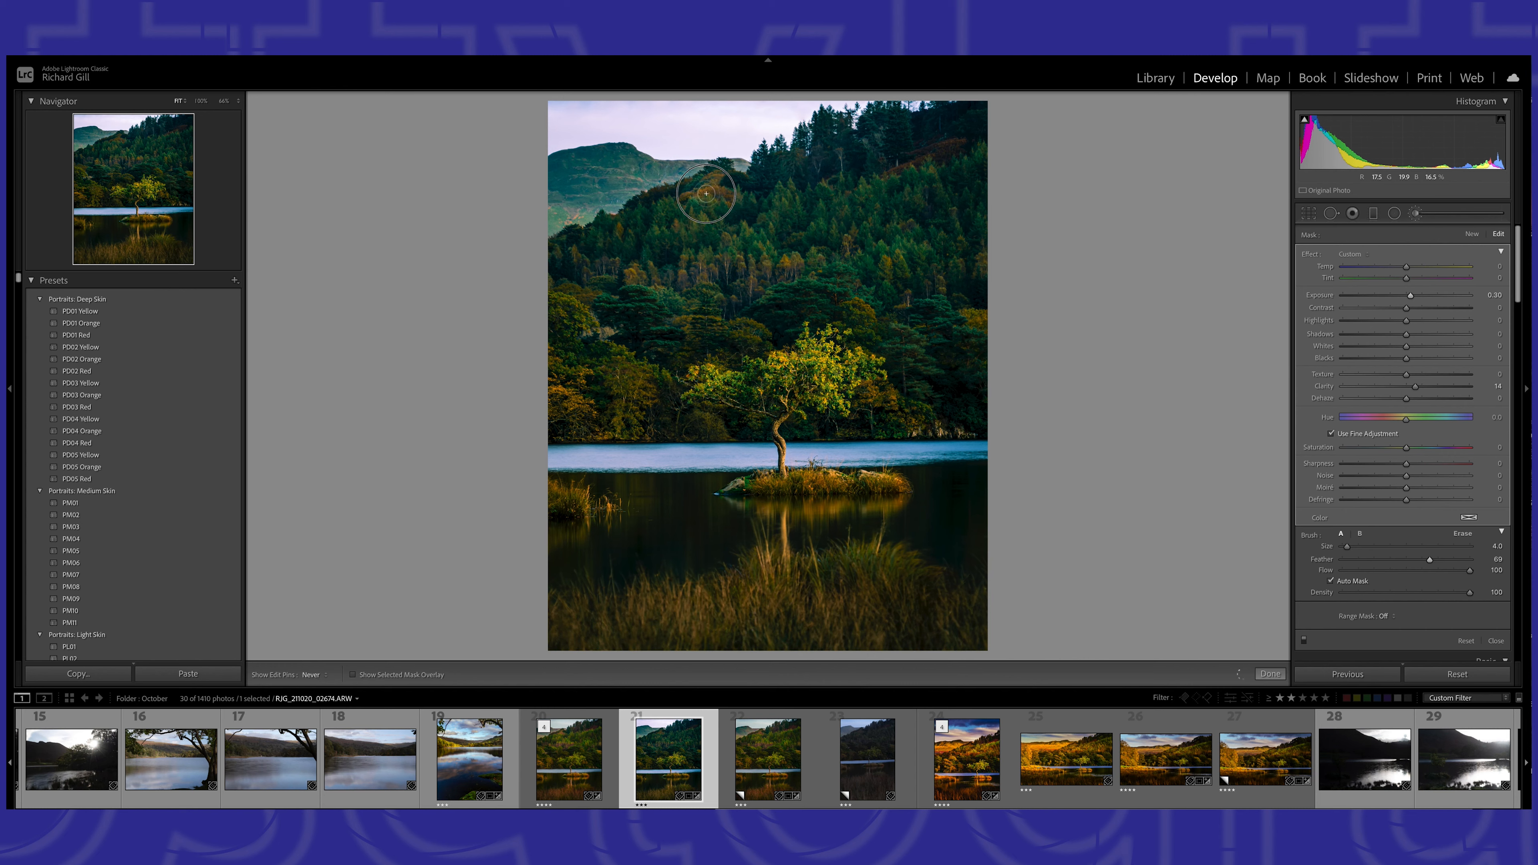
pyautogui.press('h')
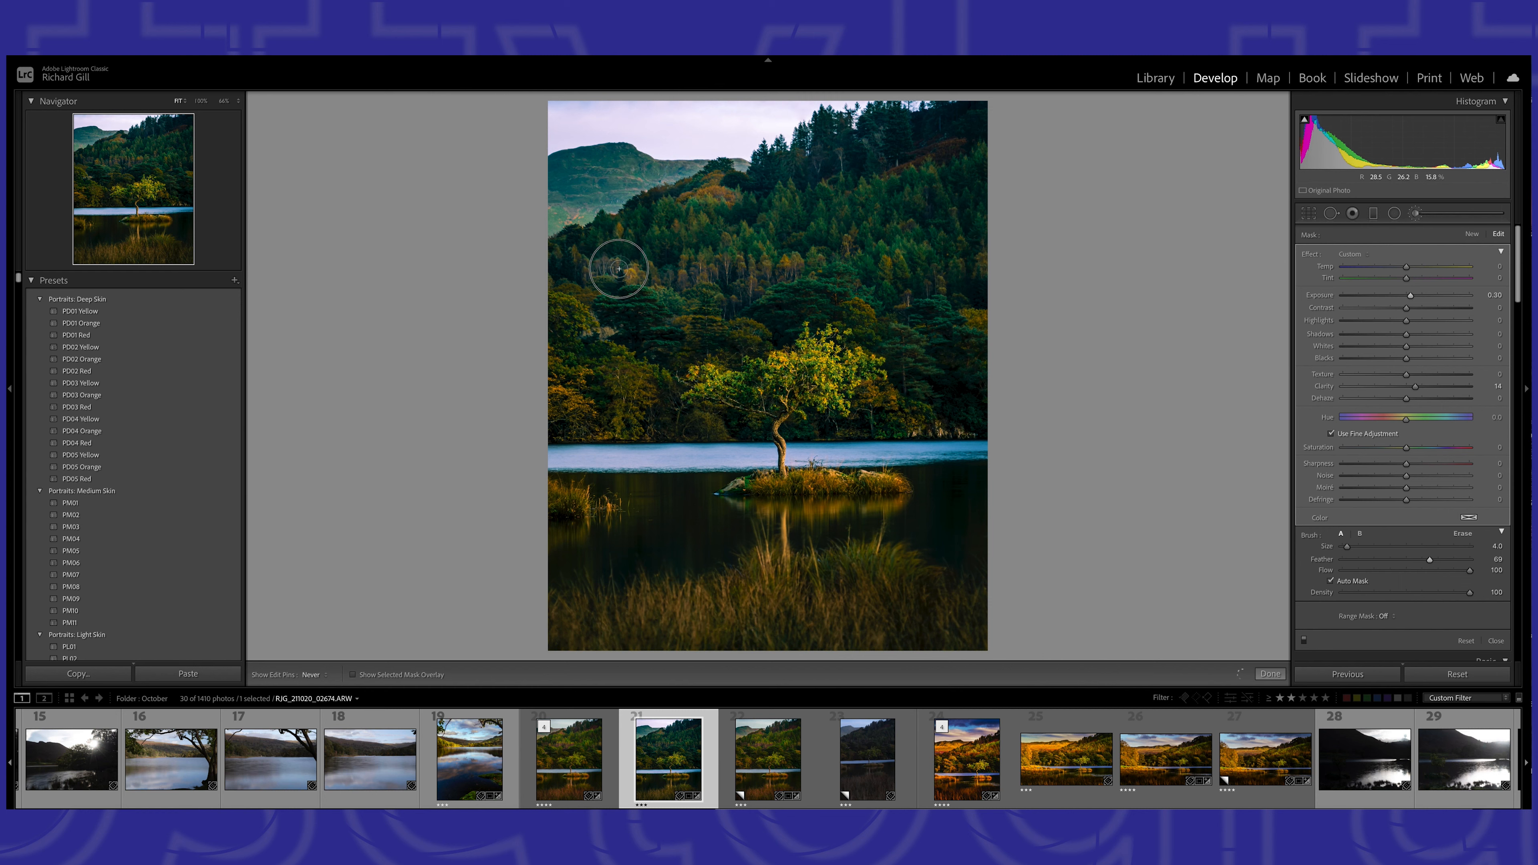
# - Show the mask overlay and extend the brush adjustment over autumn tree patches across the middle hillside and at the lakeshore's left end
pyautogui.click(353, 676)
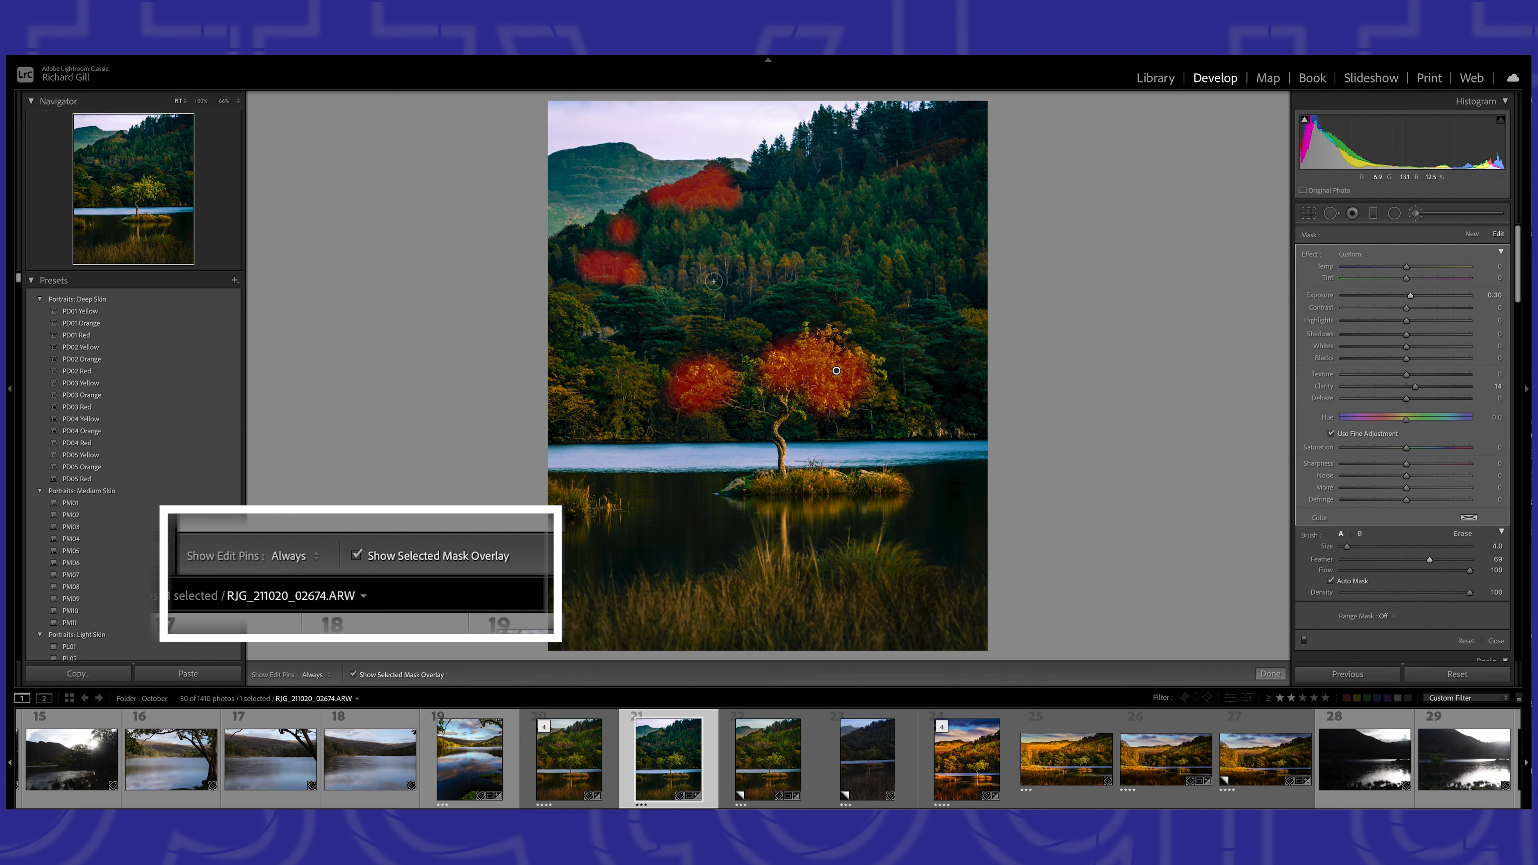
pyautogui.press('h')
pyautogui.moveTo(693, 279)
pyautogui.mouseDown()
pyautogui.moveTo(677, 268)
pyautogui.moveTo(783, 268)
pyautogui.mouseUp()
pyautogui.click(865, 311)
pyautogui.click(749, 328)
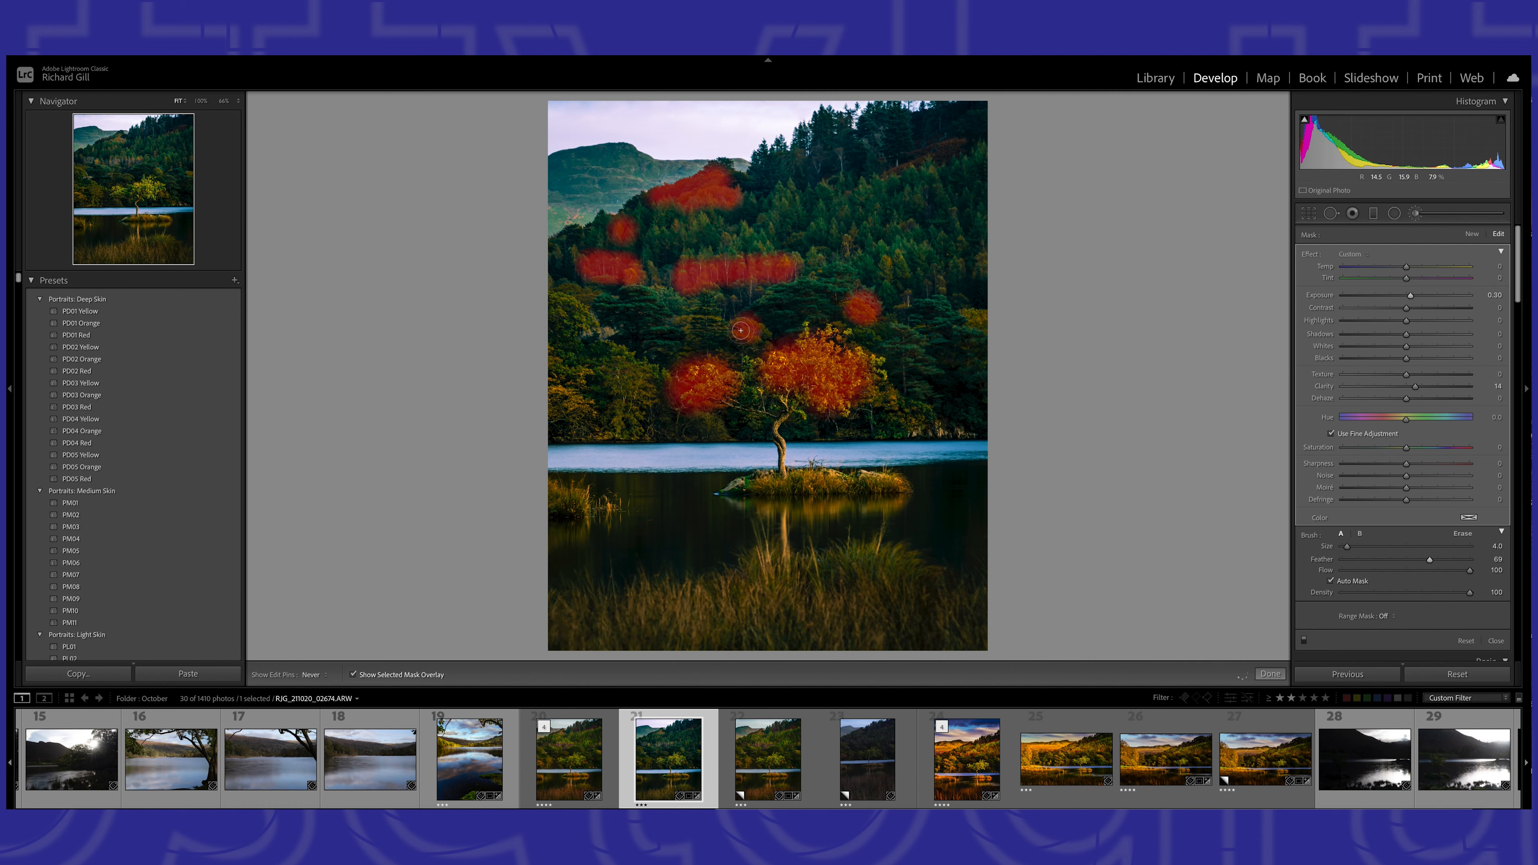
pyautogui.moveTo(705, 324); pyautogui.dragTo(690, 327)
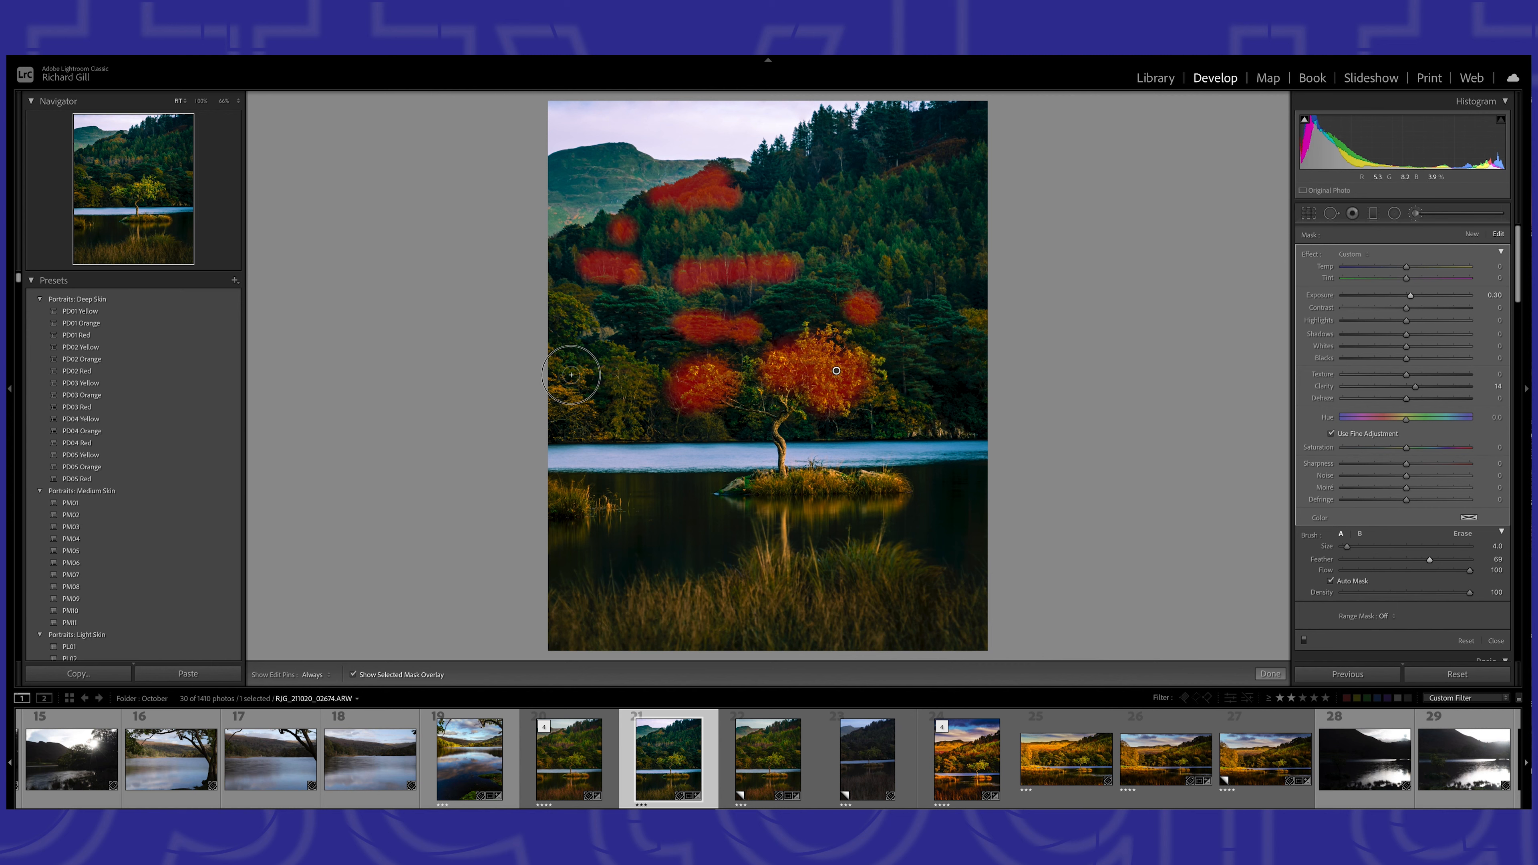
pyautogui.moveTo(548, 388); pyautogui.dragTo(589, 389)
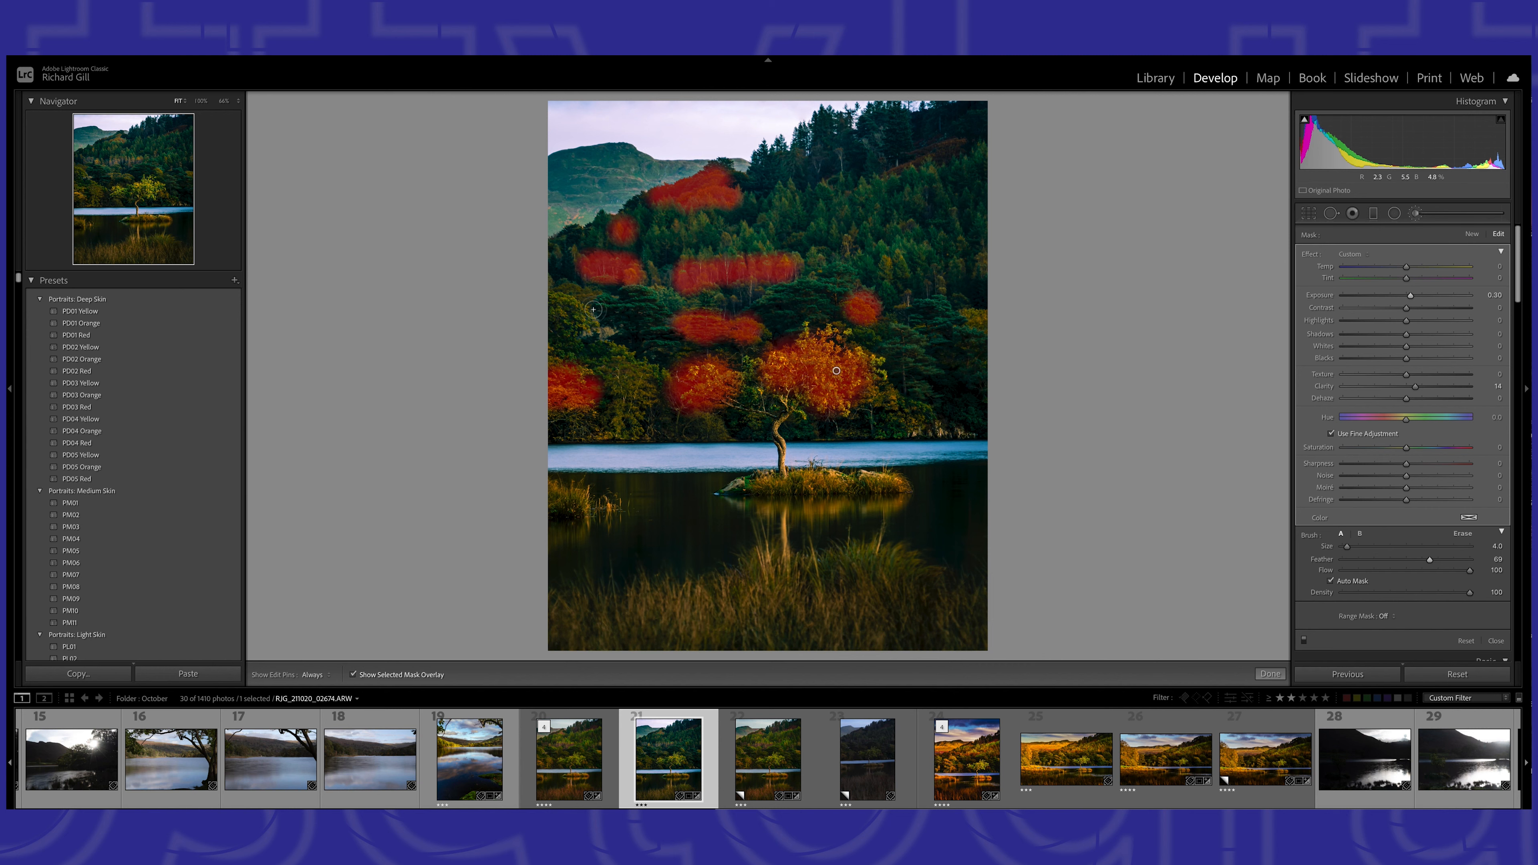
# - Brush the remaining autumn tree patches on the upper and right hillside into the mask and hide the mask overlay
pyautogui.click(576, 289)
pyautogui.click(978, 317)
pyautogui.click(894, 262)
pyautogui.click(851, 232)
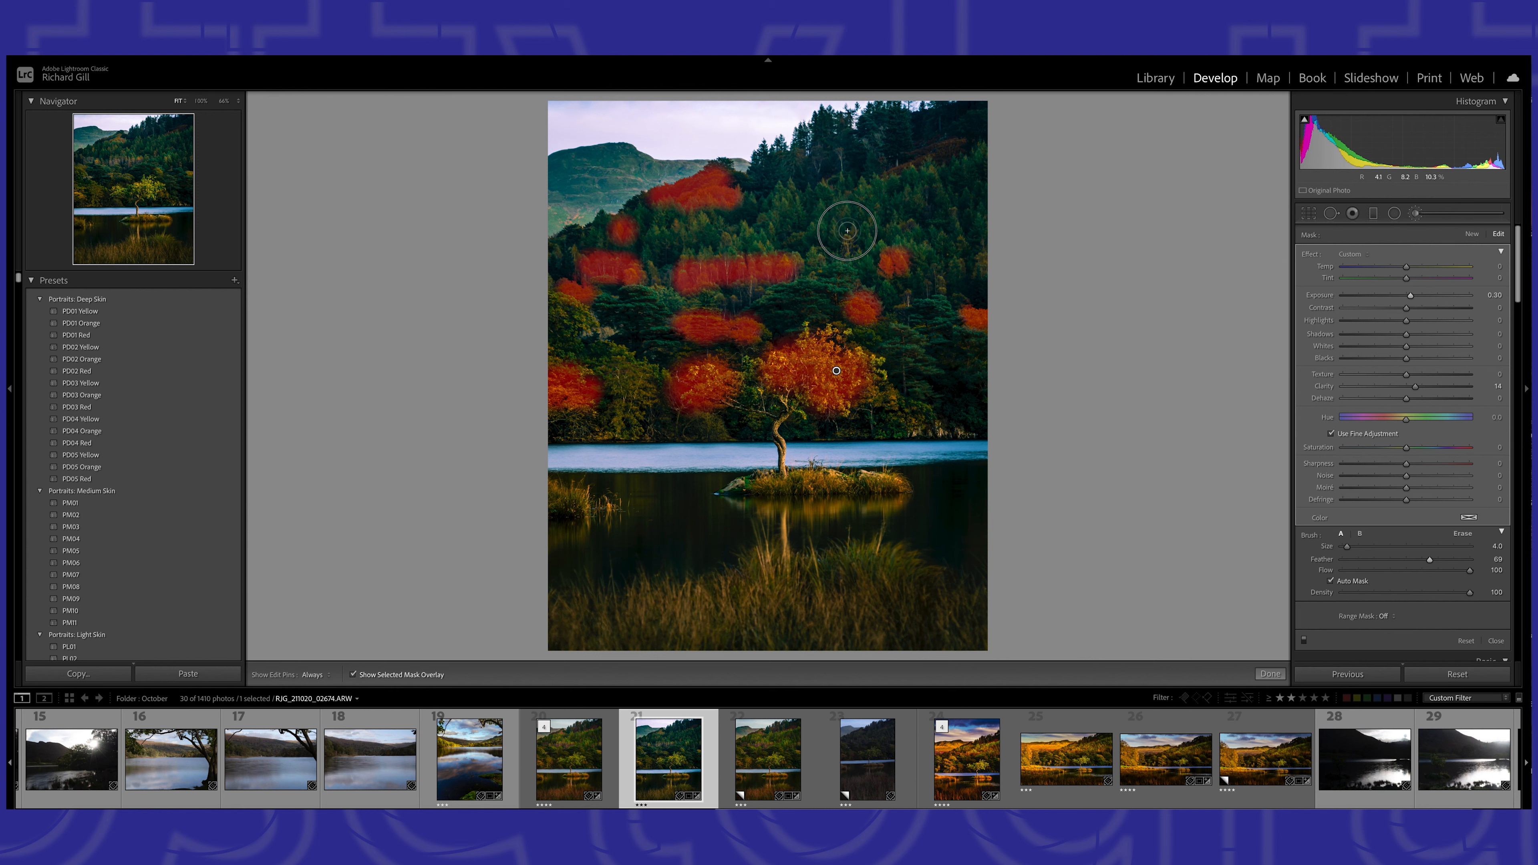
pyautogui.click(972, 261)
pyautogui.press('h')
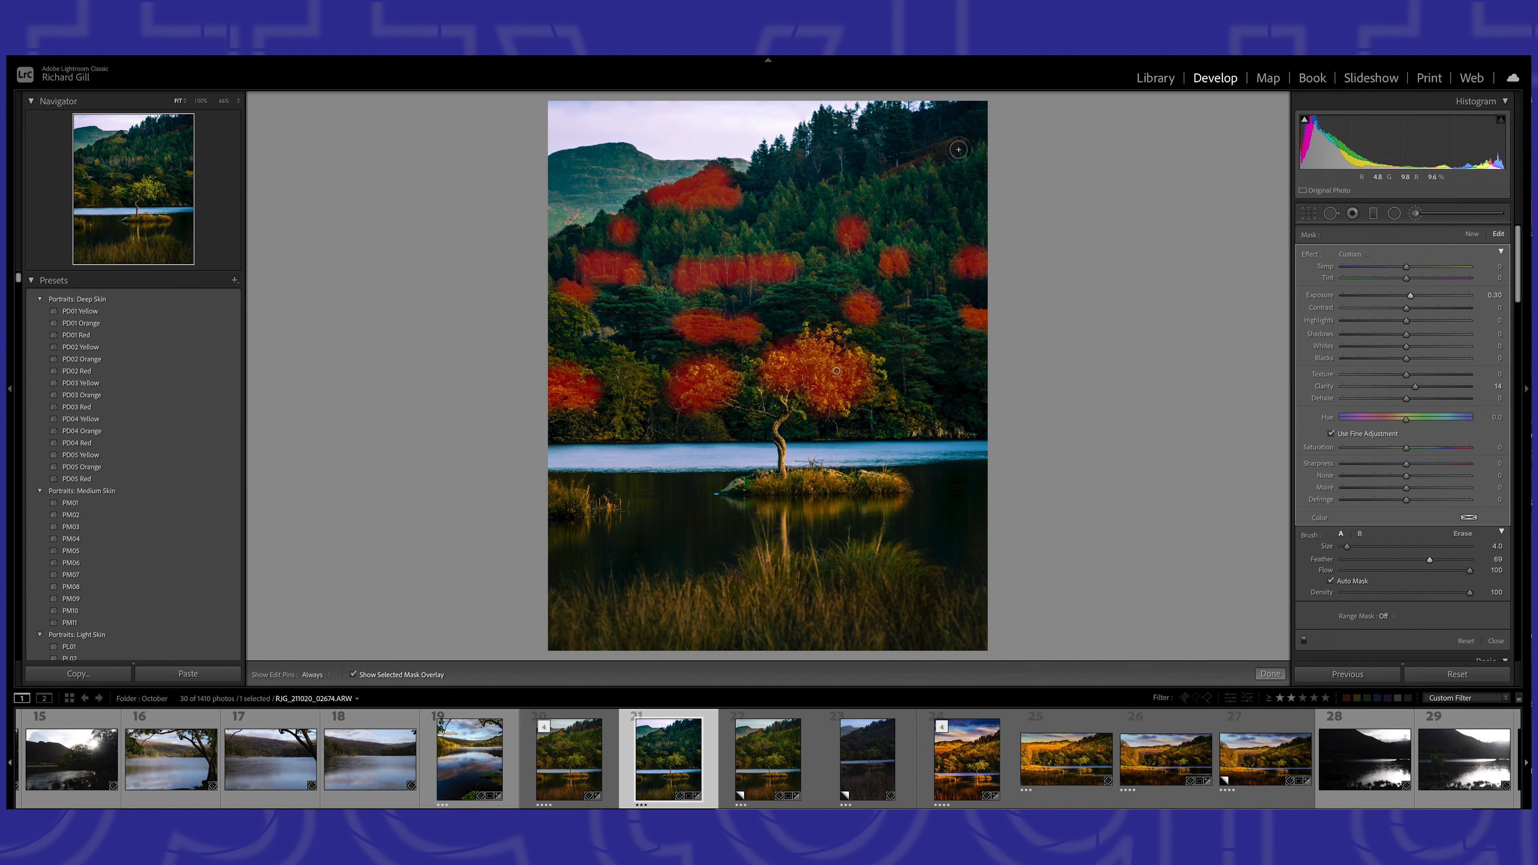
pyautogui.click(929, 170)
pyautogui.click(827, 183)
pyautogui.press('h')
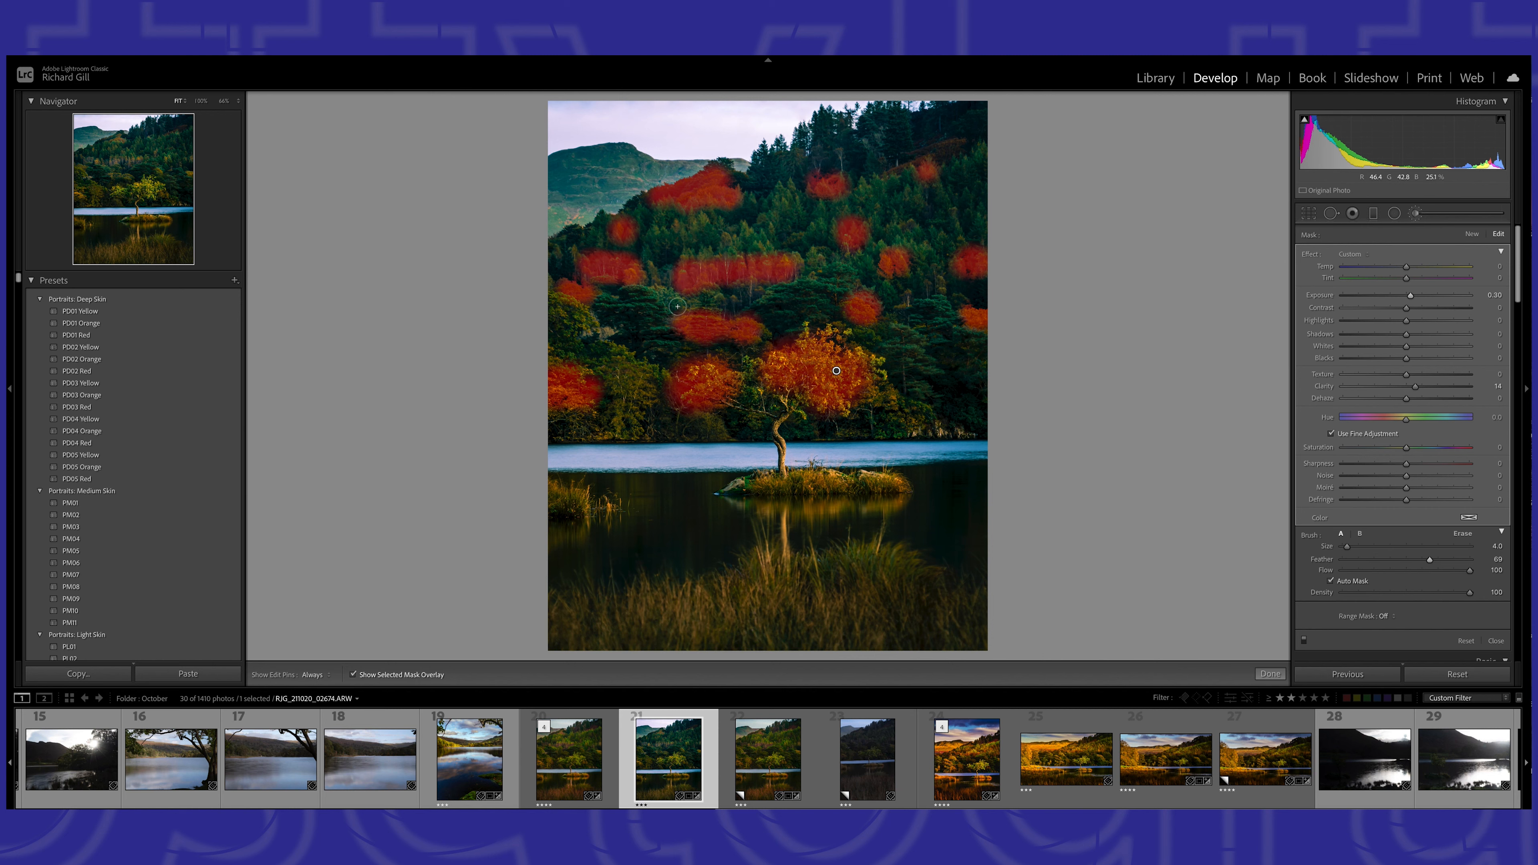
pyautogui.click(353, 675)
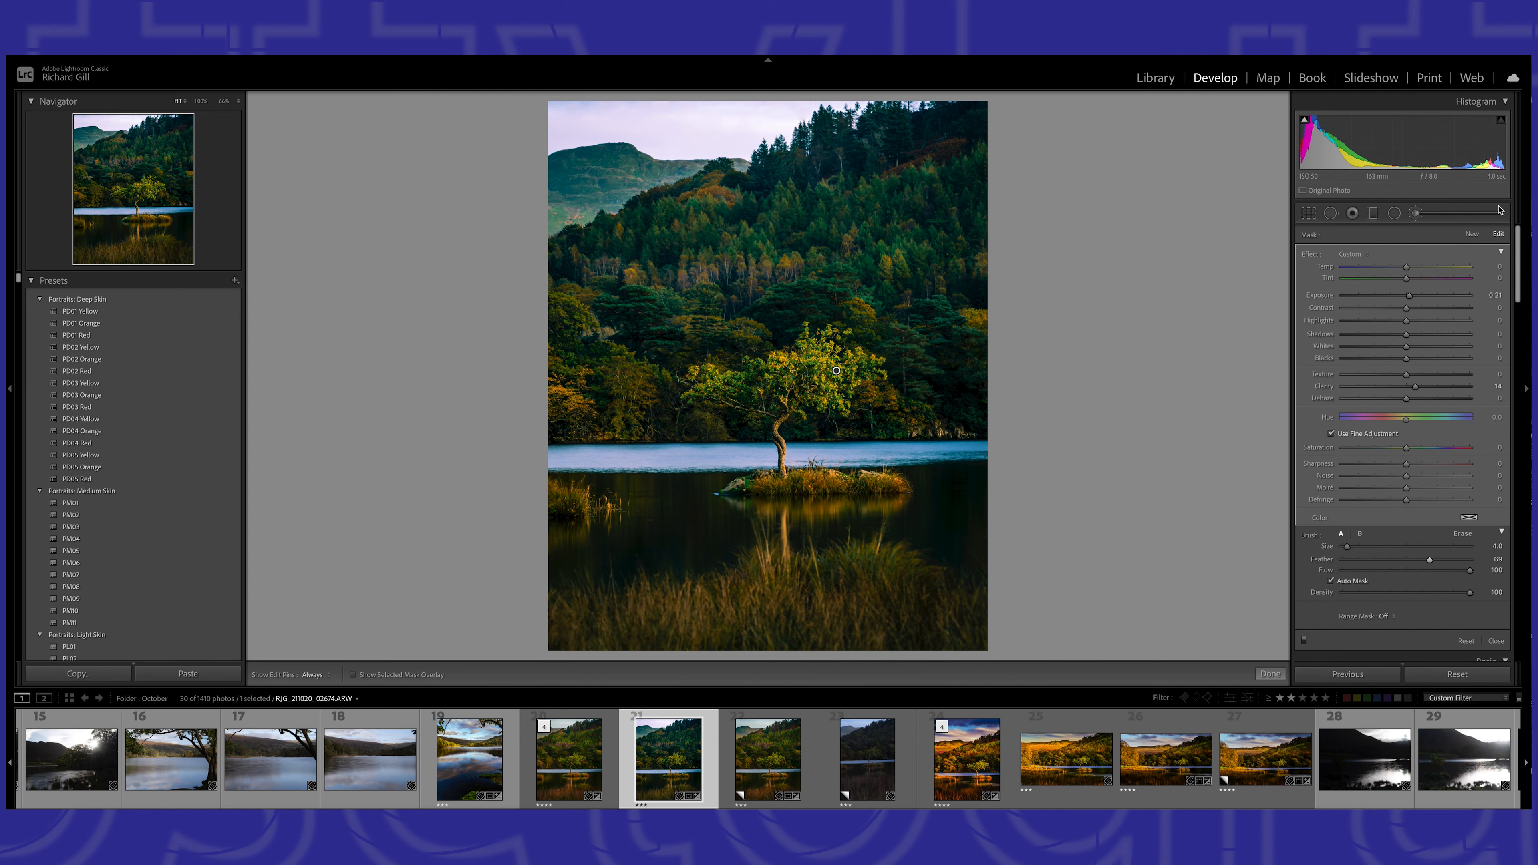
# - Start a new brush adjustment with Exposure -0.20 and Clarity -5, and hide the edit pins
pyautogui.click(1472, 235)
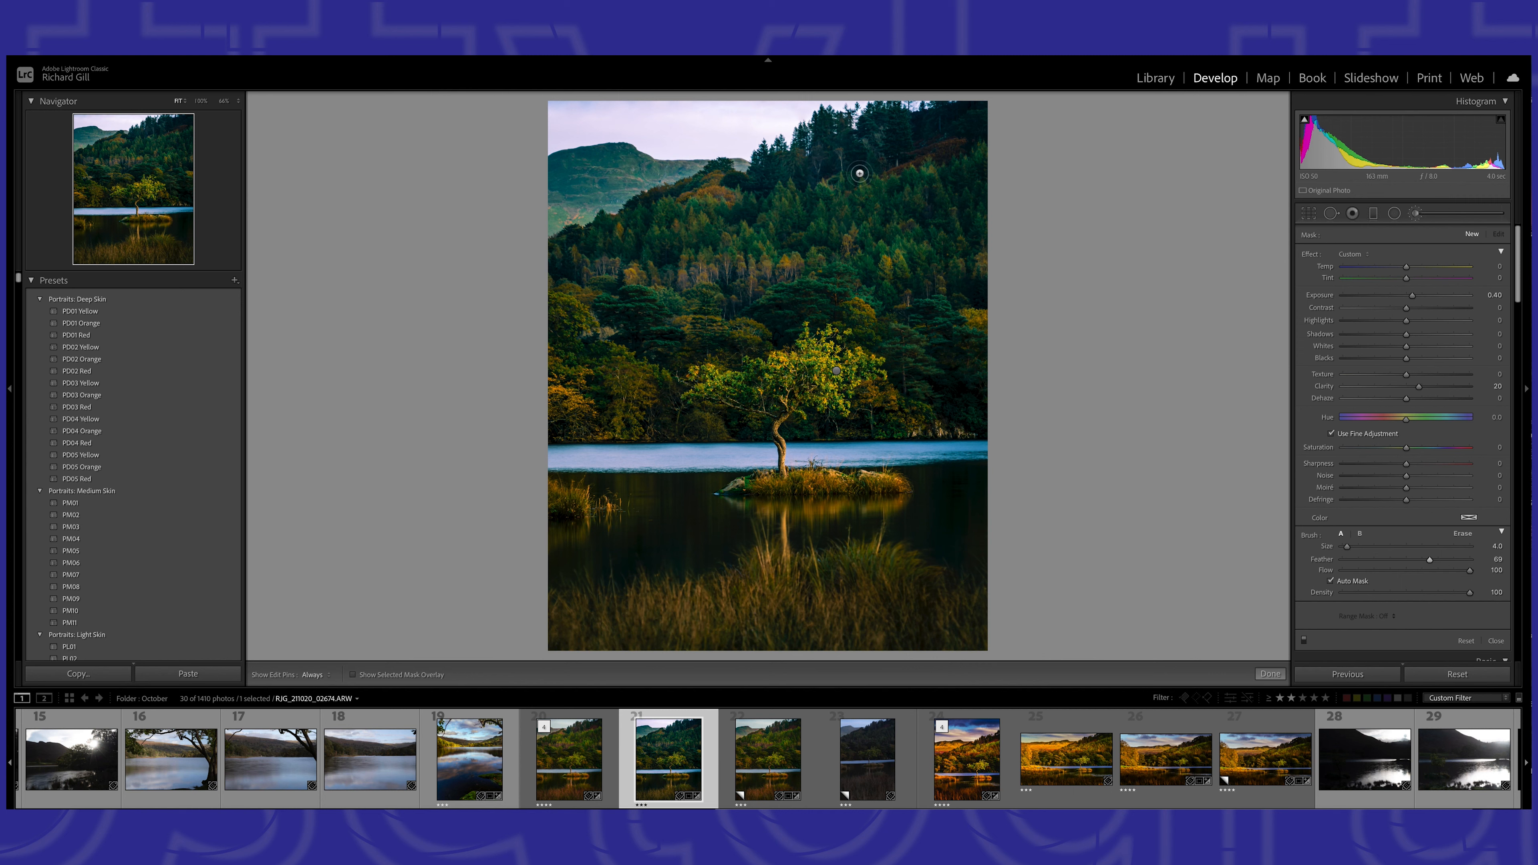
pyautogui.moveTo(1412, 298); pyautogui.dragTo(1407, 298)
pyautogui.moveTo(1420, 387); pyautogui.dragTo(1403, 389)
pyautogui.press('h')
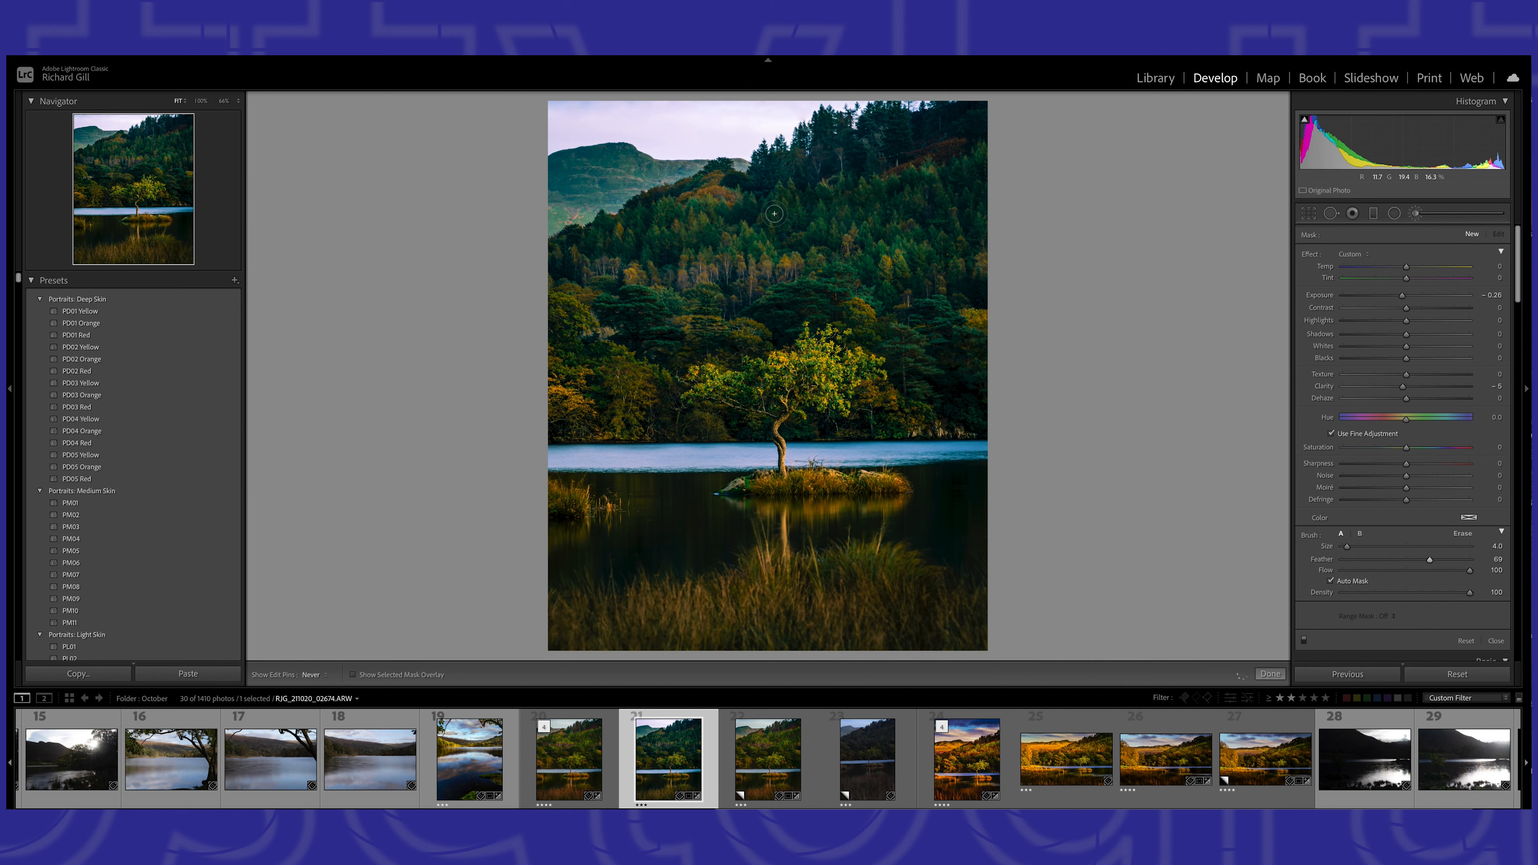
pyautogui.press('h')
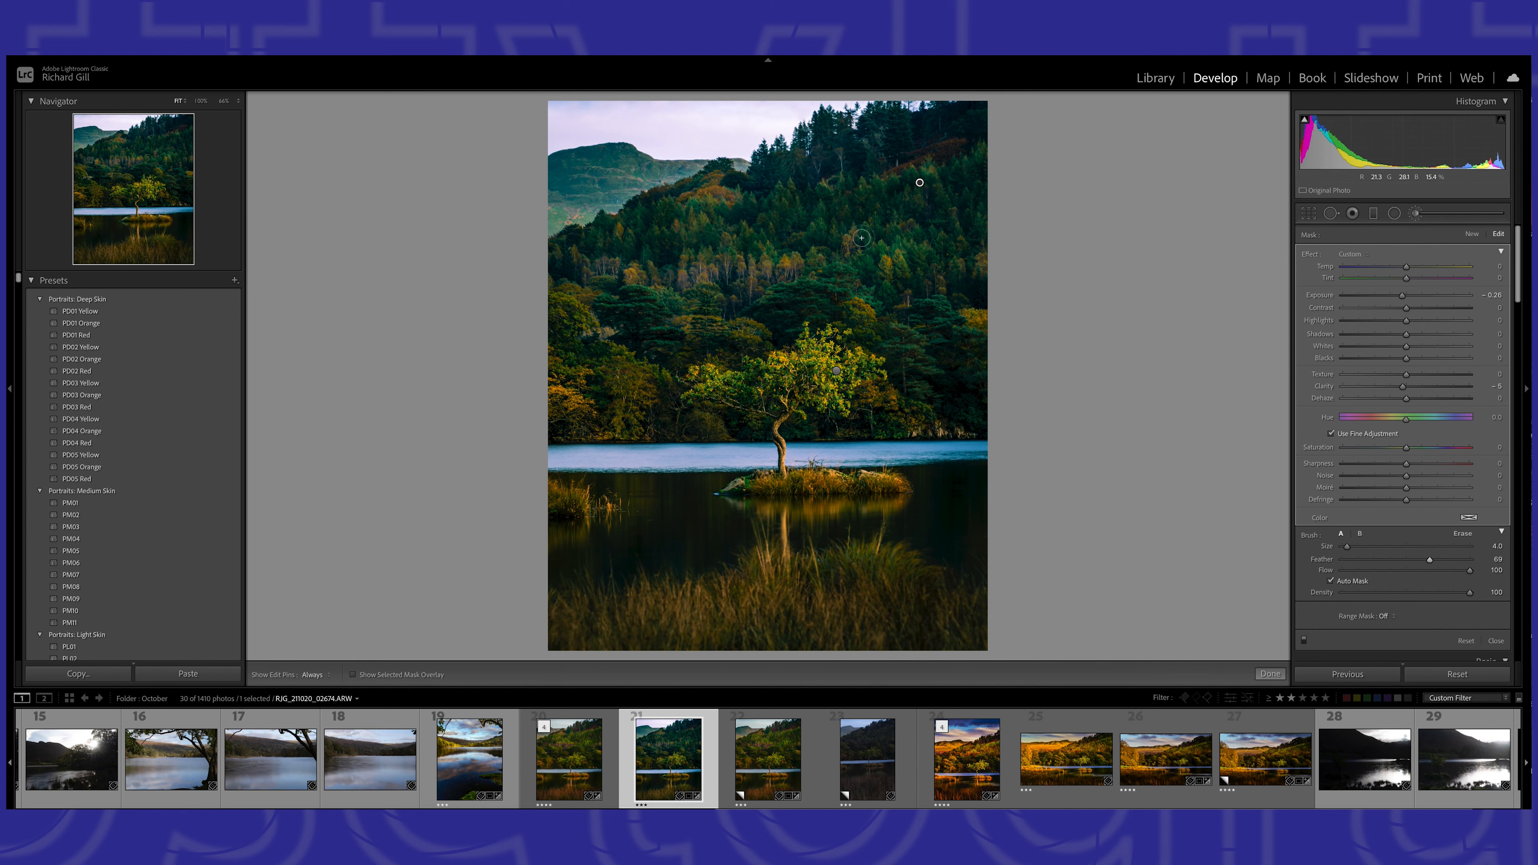
pyautogui.press('h')
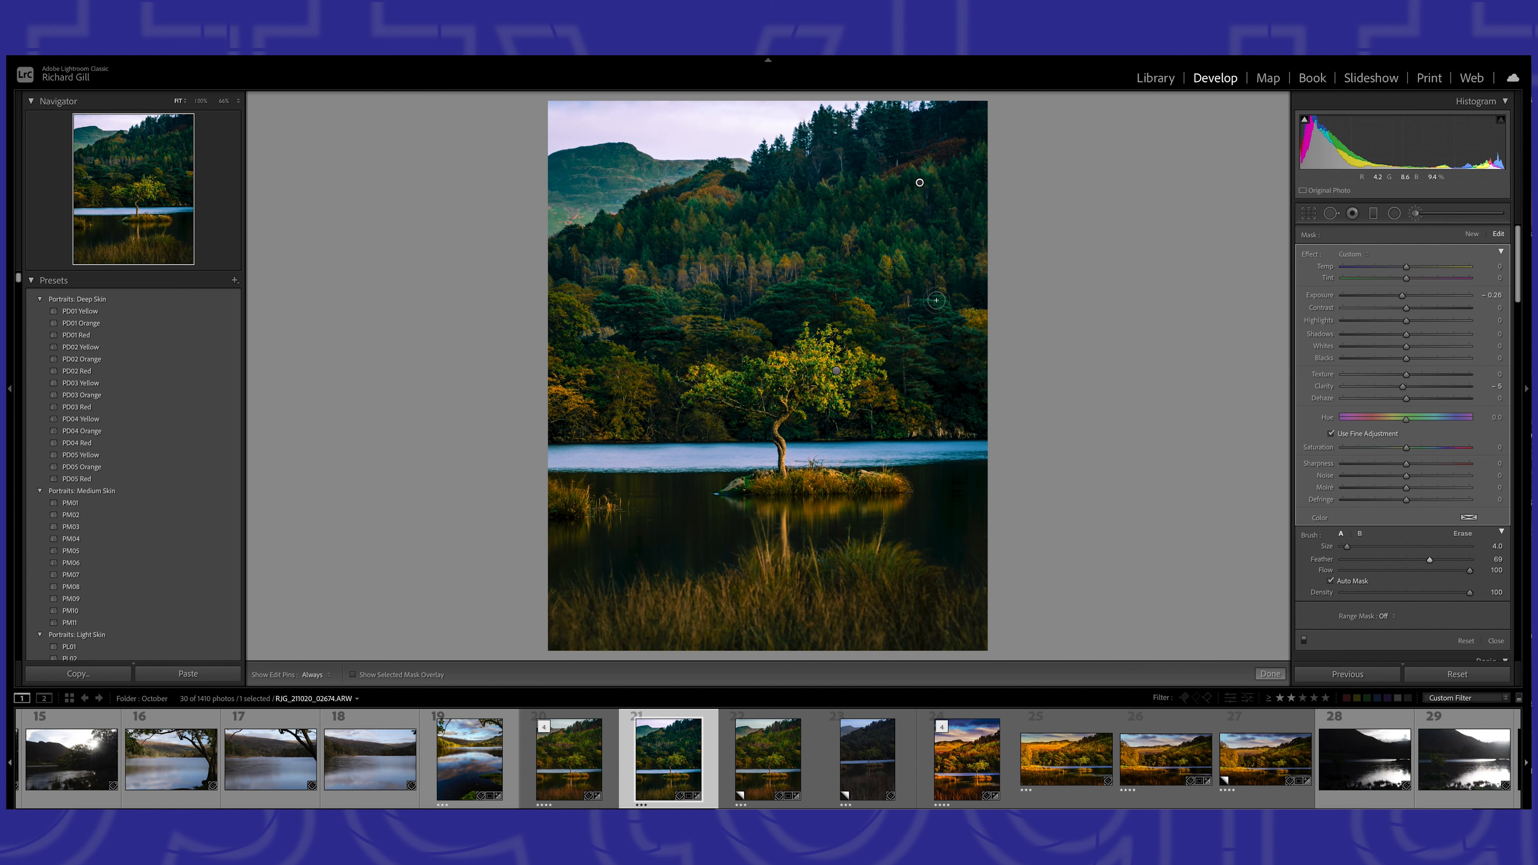
pyautogui.press('h')
pyautogui.press('h')
pyautogui.press('h')
pyautogui.press('Delete')
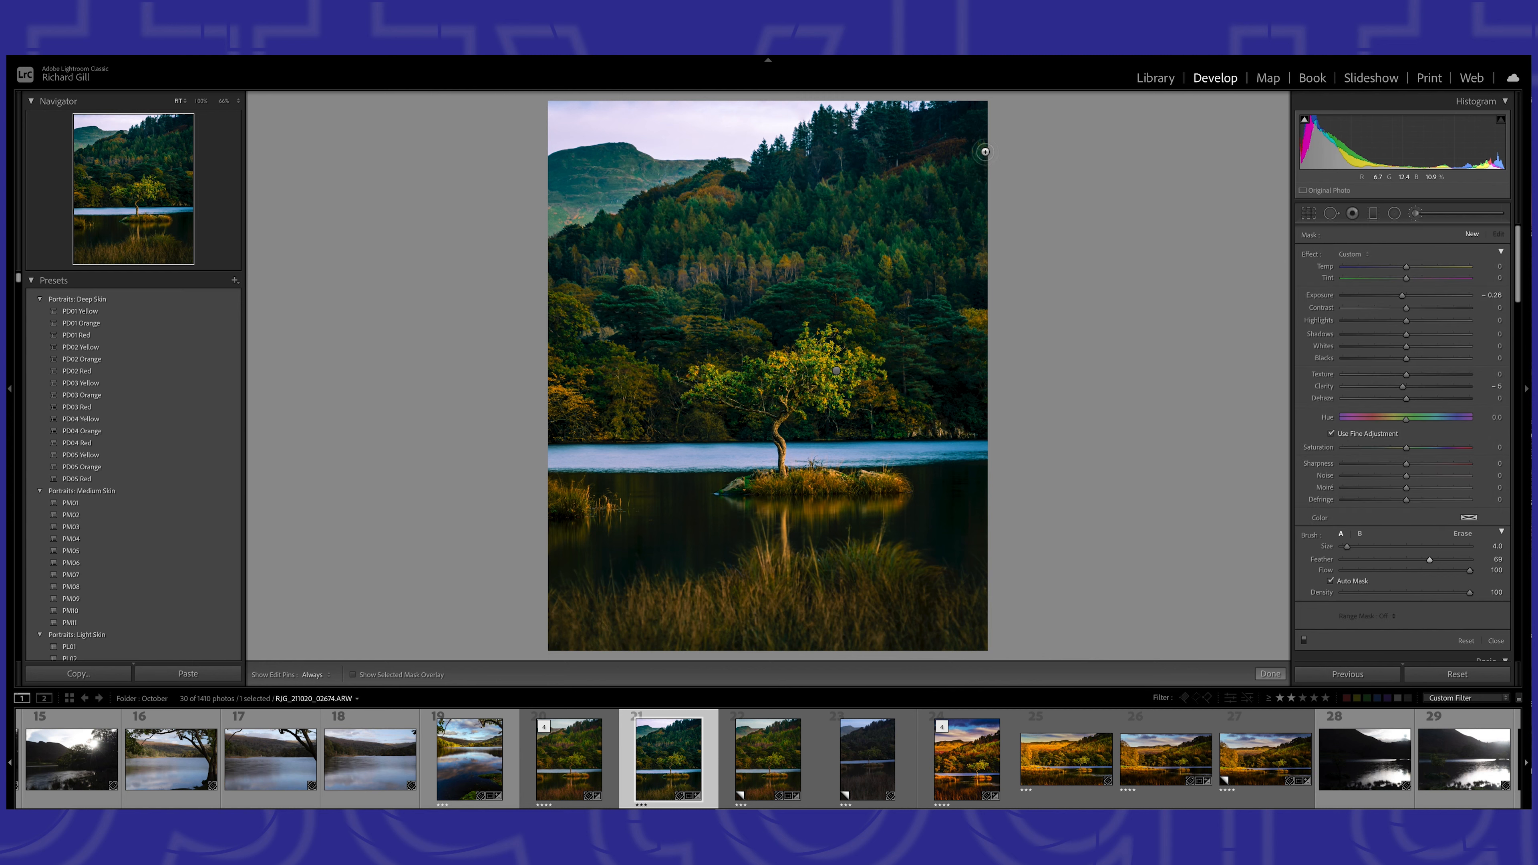
# - Brush the darkening adjustment over the upper right hillside and the trees at mid left, and finish brushing
pyautogui.moveTo(959, 177); pyautogui.dragTo(958, 178)
pyautogui.moveTo(647, 299); pyautogui.dragTo(674, 340)
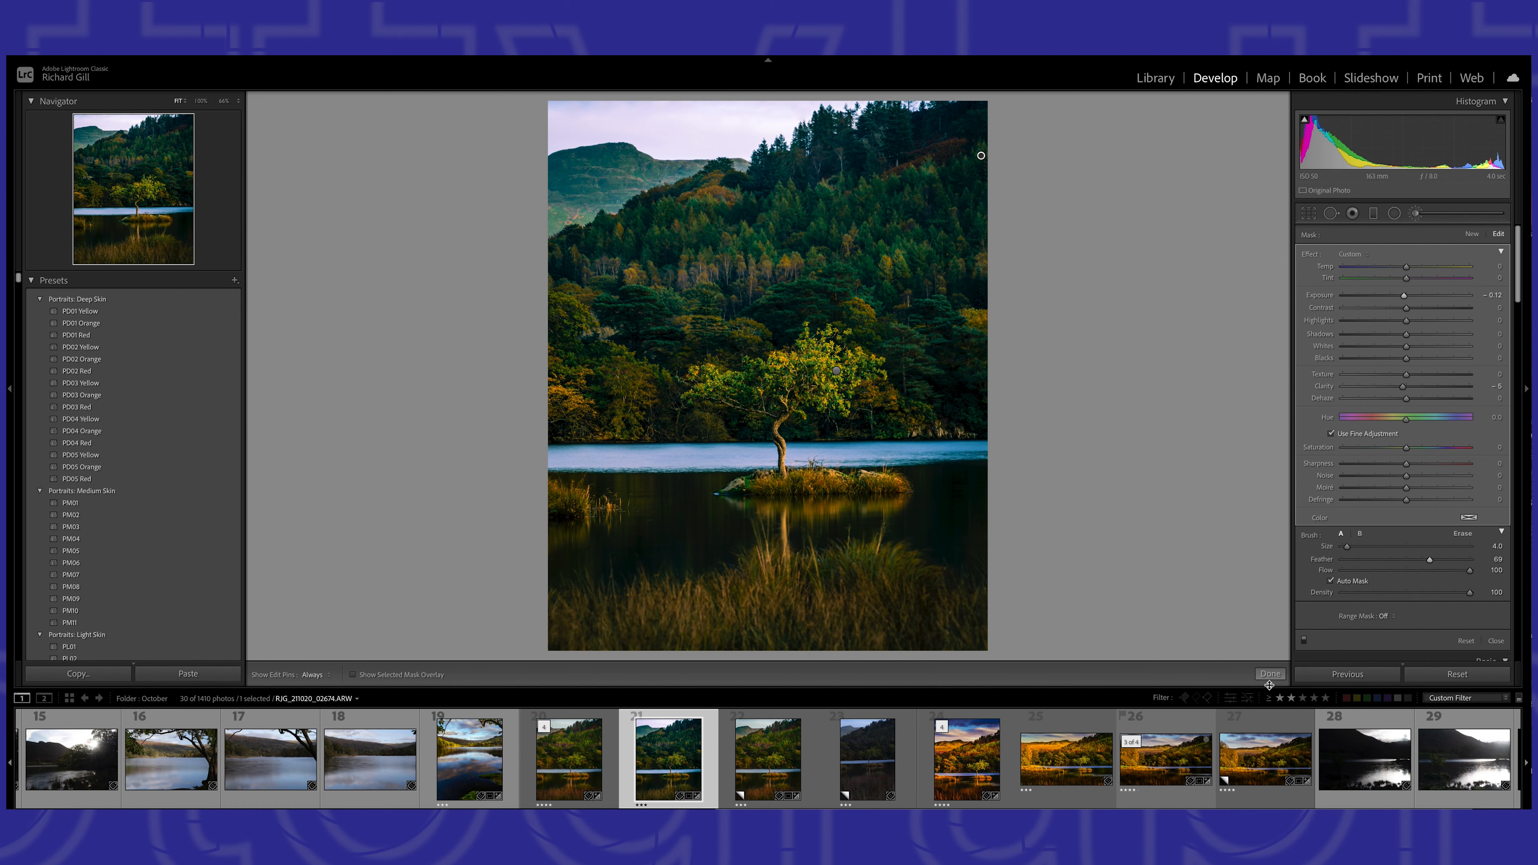
pyautogui.click(1270, 673)
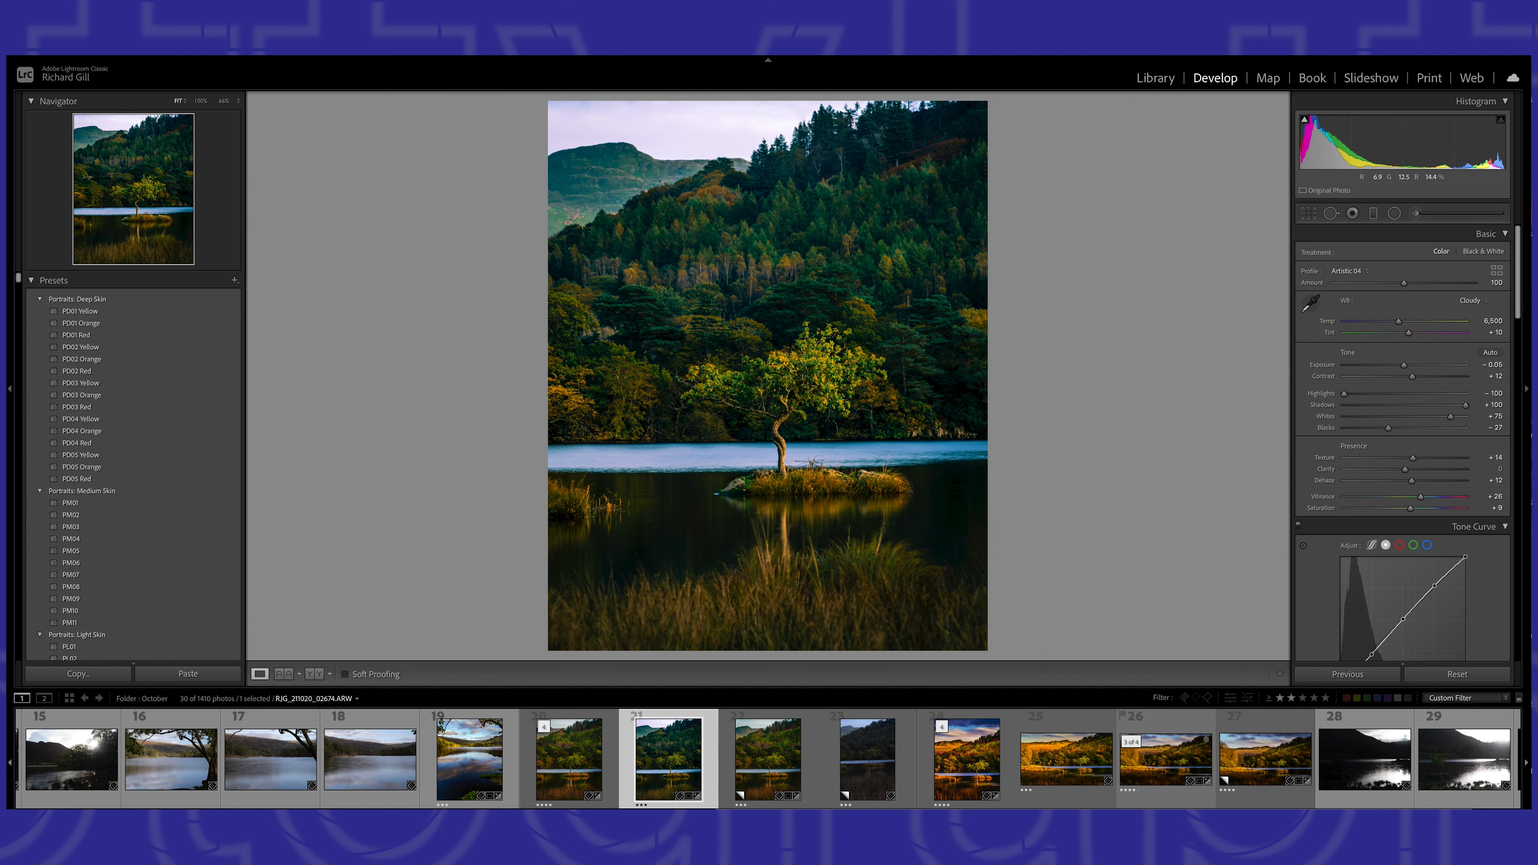
# - Brush a new adjustment with Exposure 0.60 and Clarity -23 along the bright strip of water behind the lone tree
pyautogui.click(1417, 213)
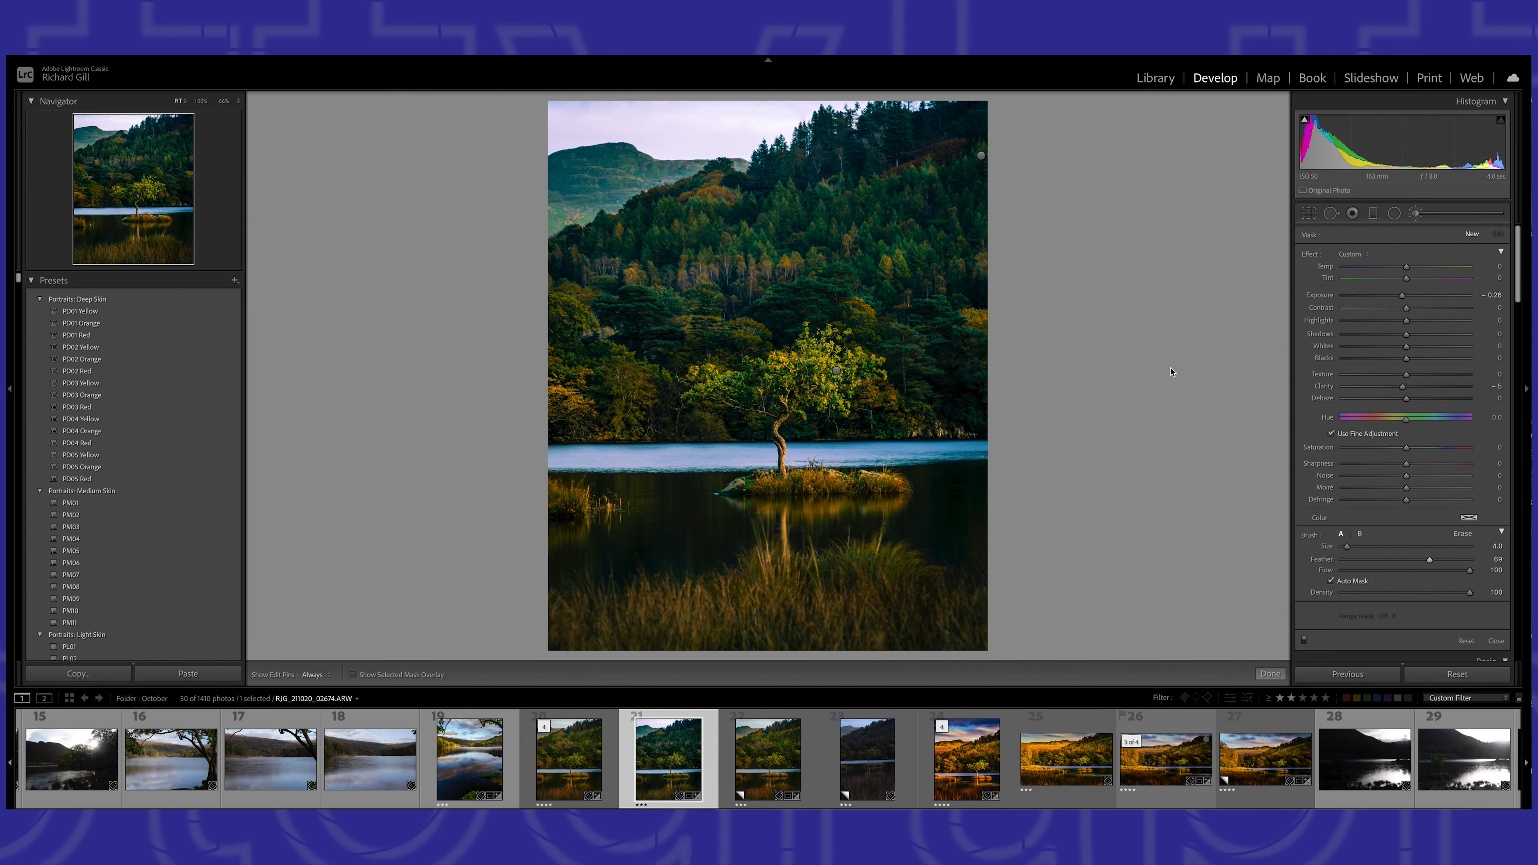
pyautogui.moveTo(1402, 296); pyautogui.dragTo(1412, 299)
pyautogui.moveTo(1404, 389); pyautogui.dragTo(1394, 391)
pyautogui.press('h')
pyautogui.moveTo(753, 456)
pyautogui.mouseDown()
pyautogui.moveTo(577, 462)
pyautogui.moveTo(954, 448)
pyautogui.mouseUp()
pyautogui.press('h')
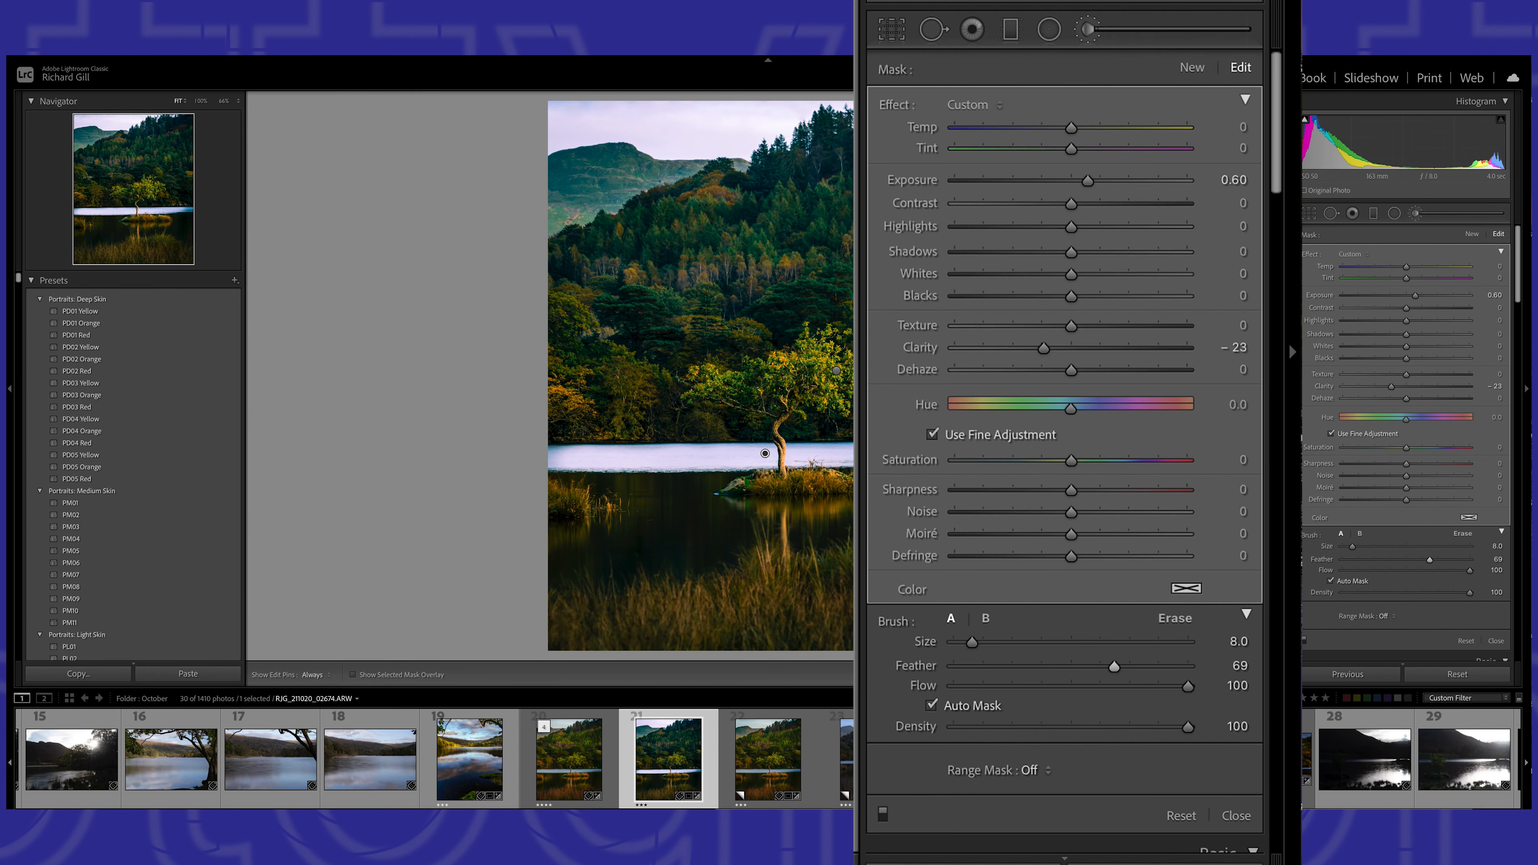
# - Limit the water adjustment with a Luminance range mask of 70/100 and close the adjustment brush
pyautogui.click(1030, 770)
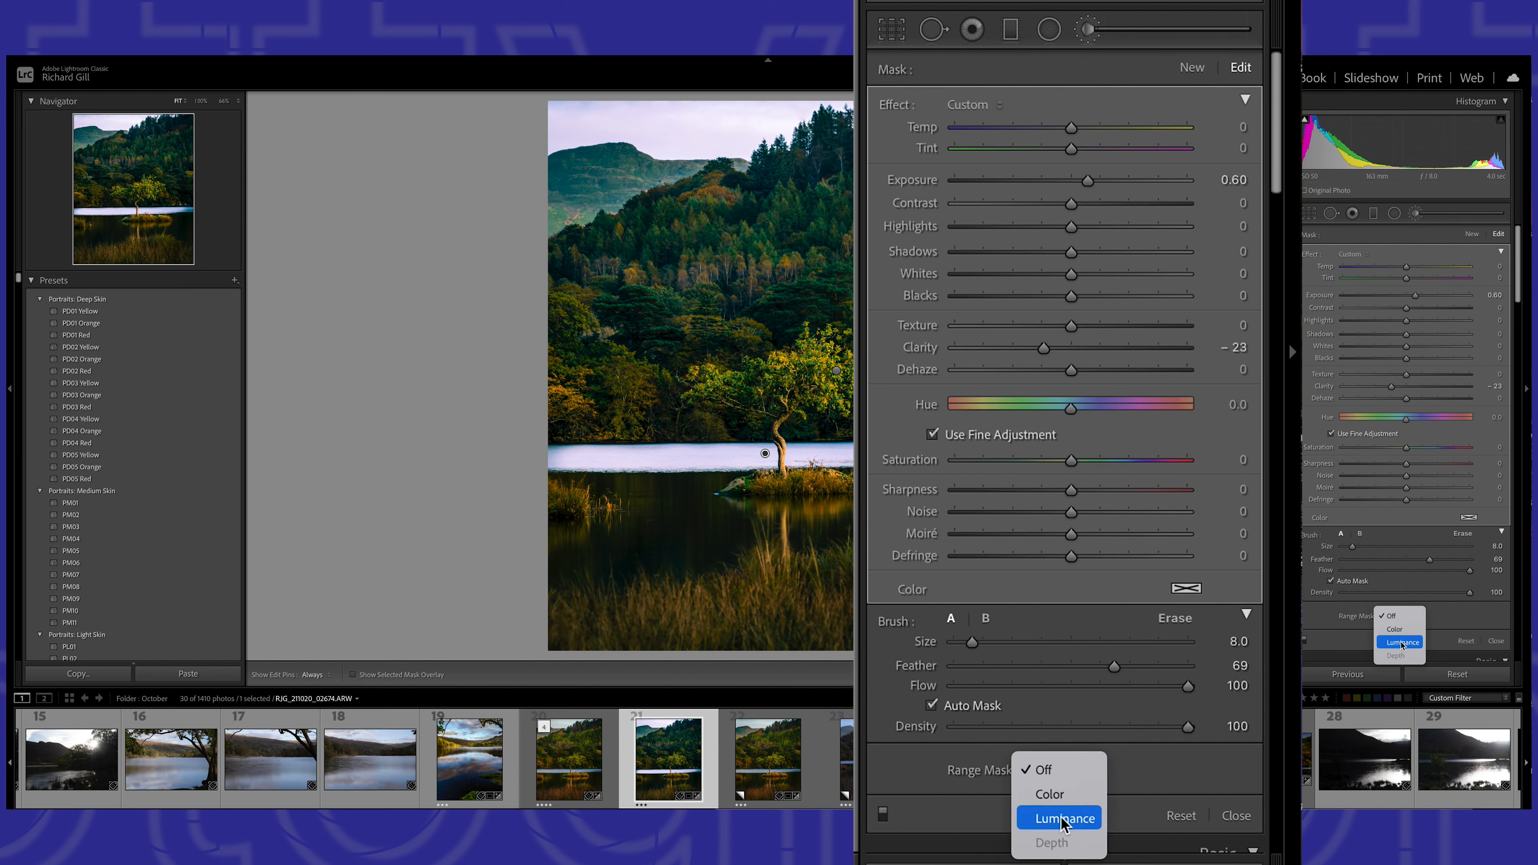
pyautogui.click(1064, 820)
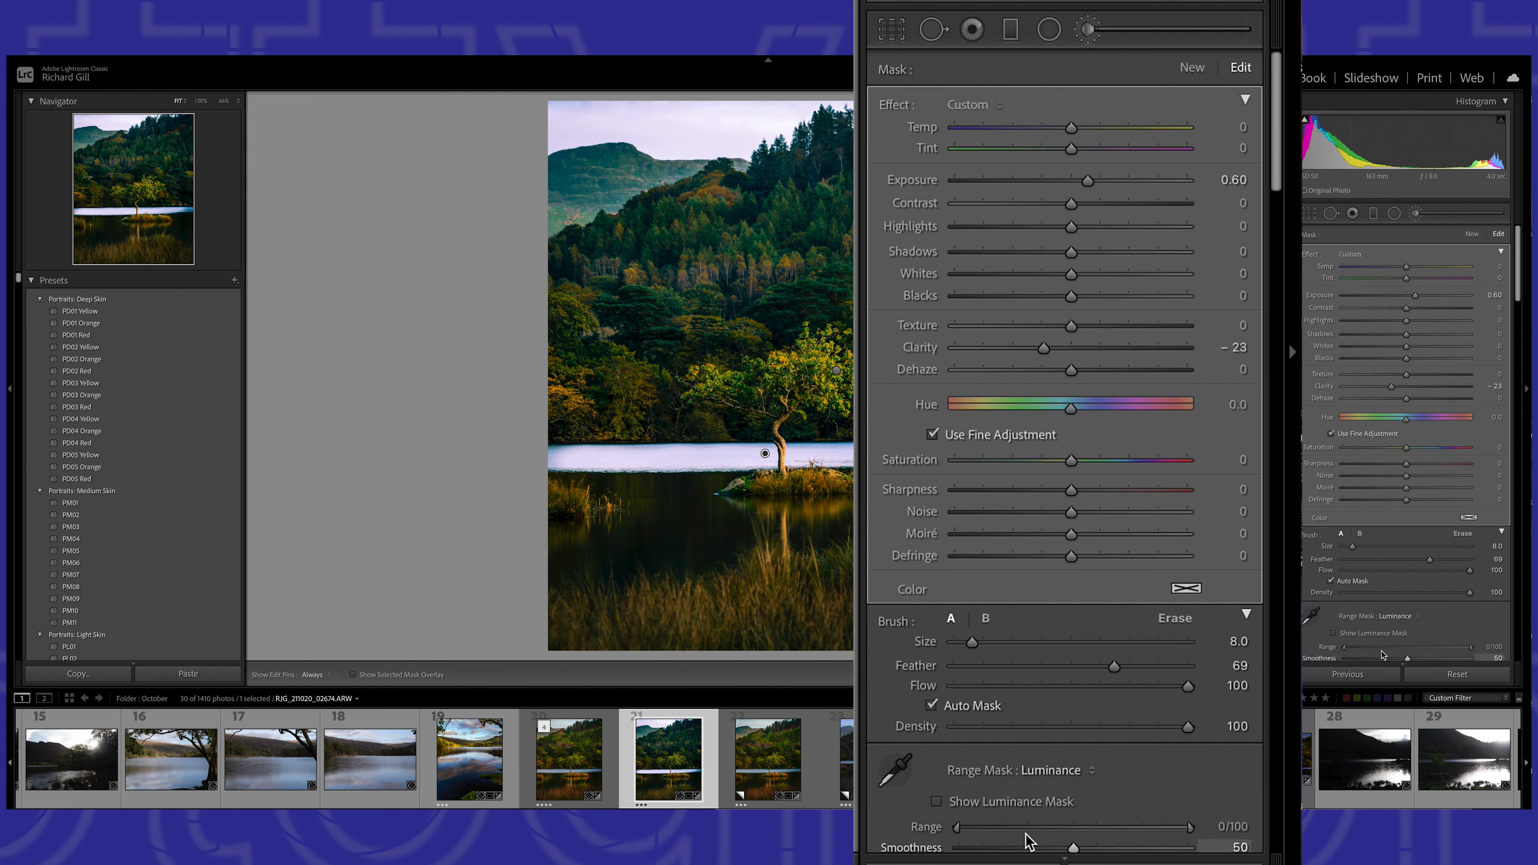
pyautogui.scroll(-5, 1404, 579)
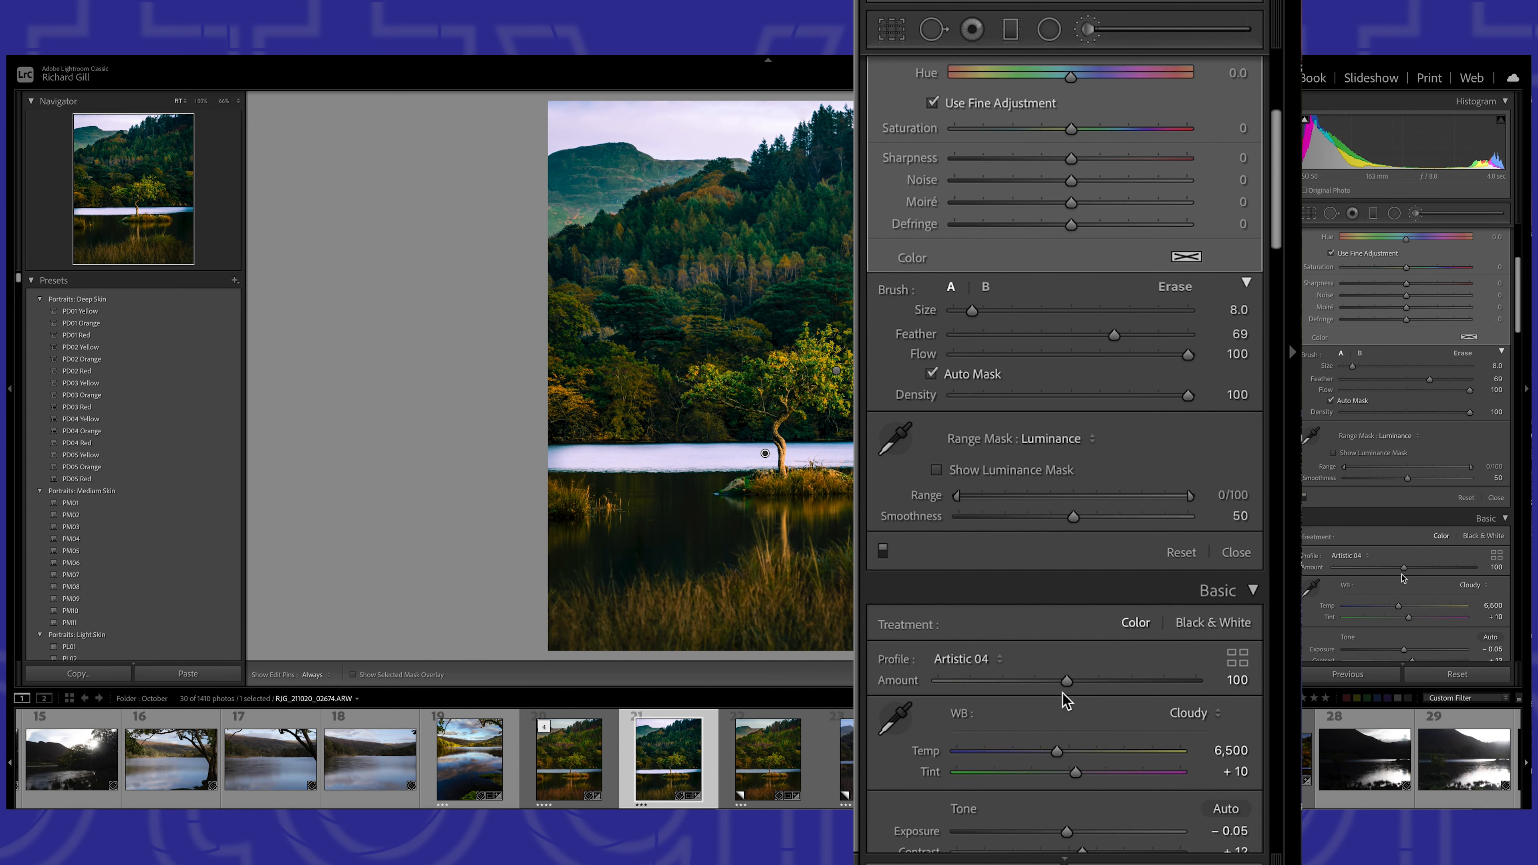
pyautogui.scroll(-3, 1404, 579)
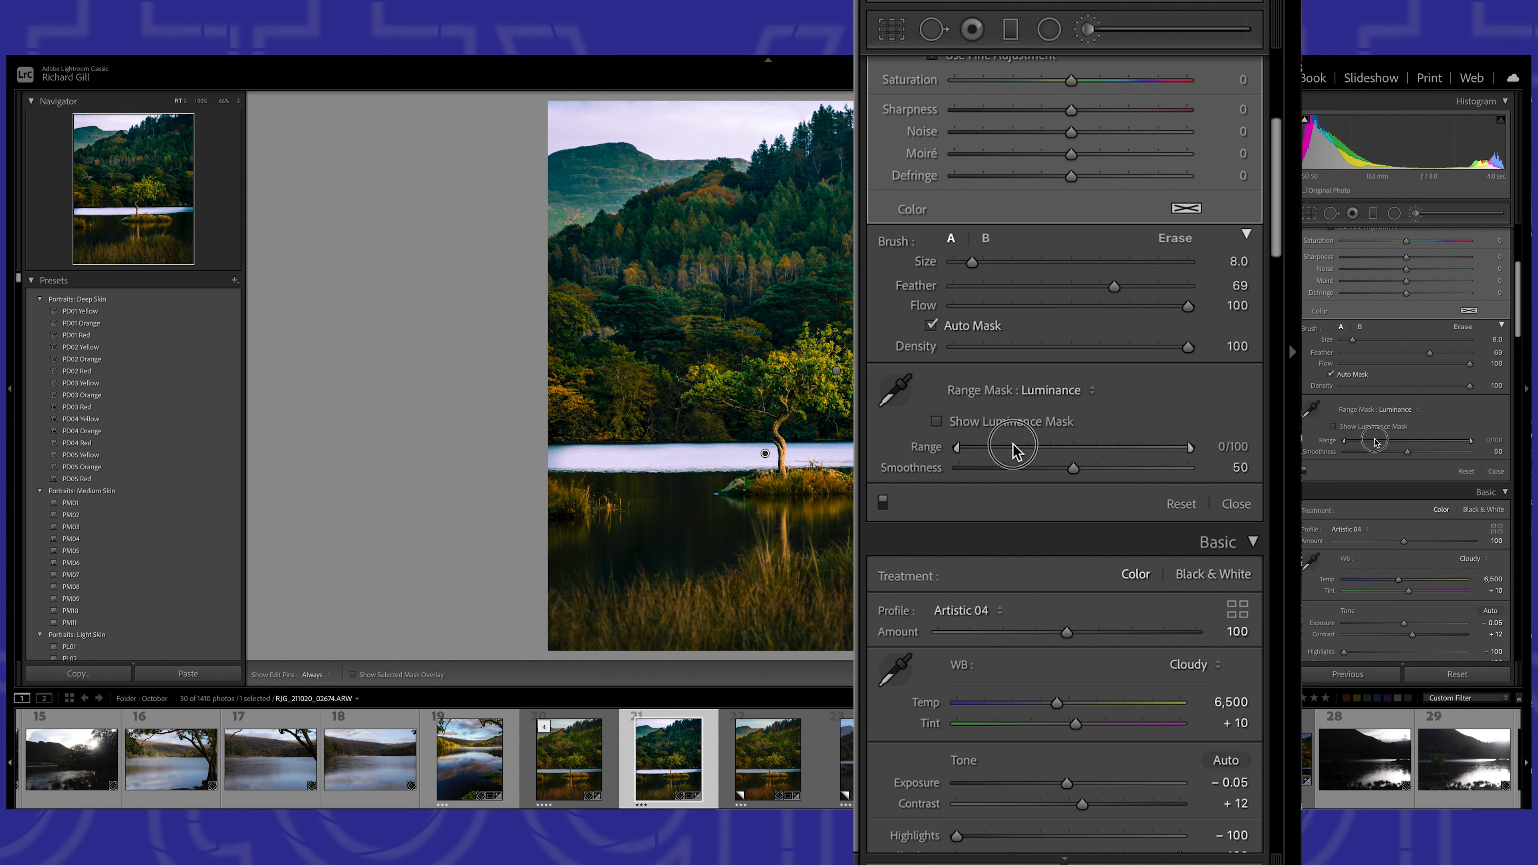
pyautogui.moveTo(1345, 443); pyautogui.dragTo(1432, 441)
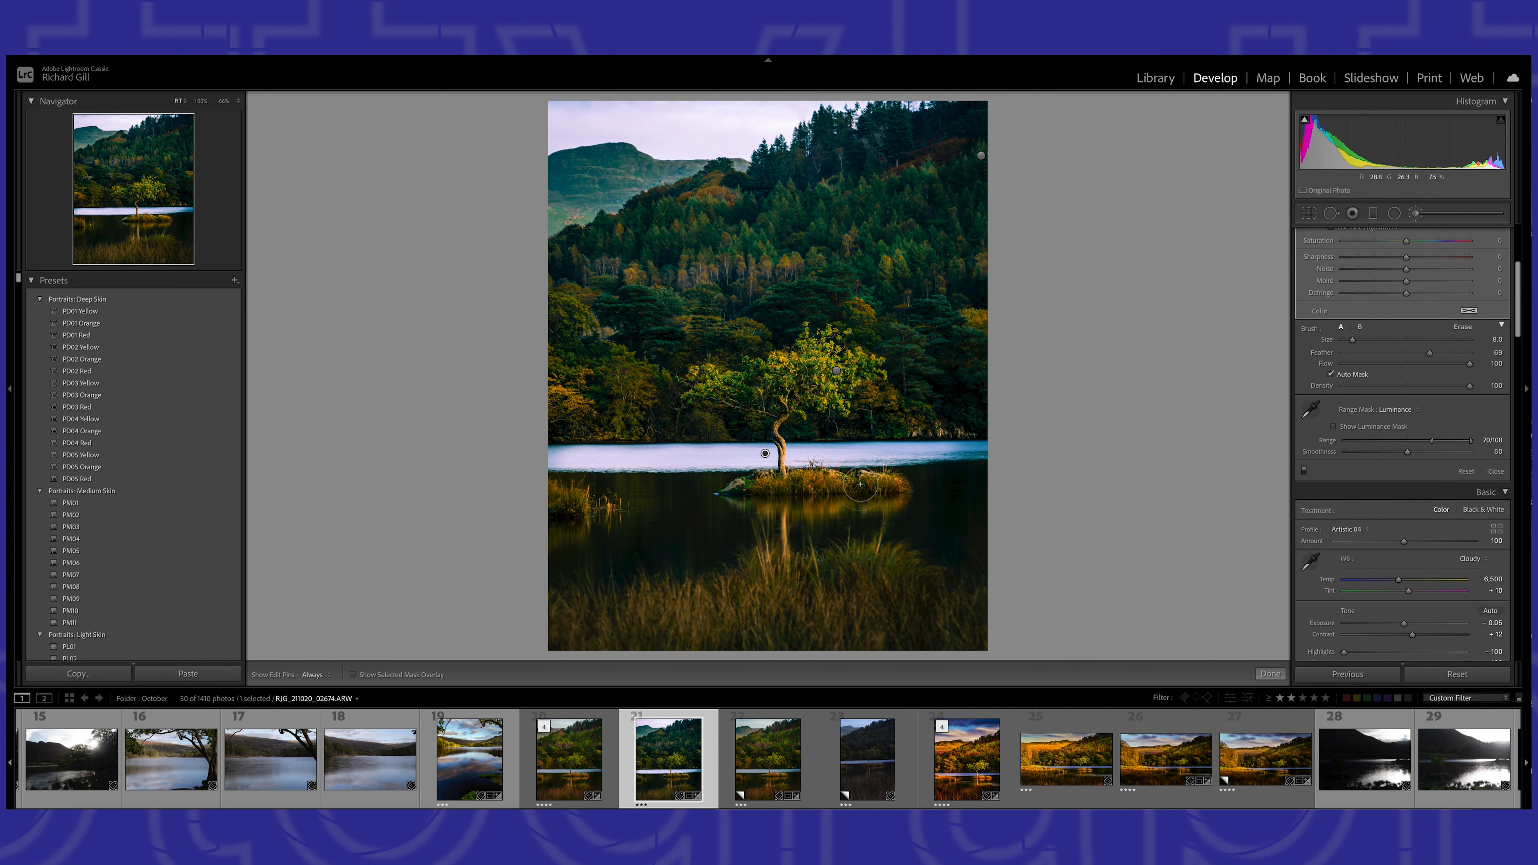
pyautogui.press('h')
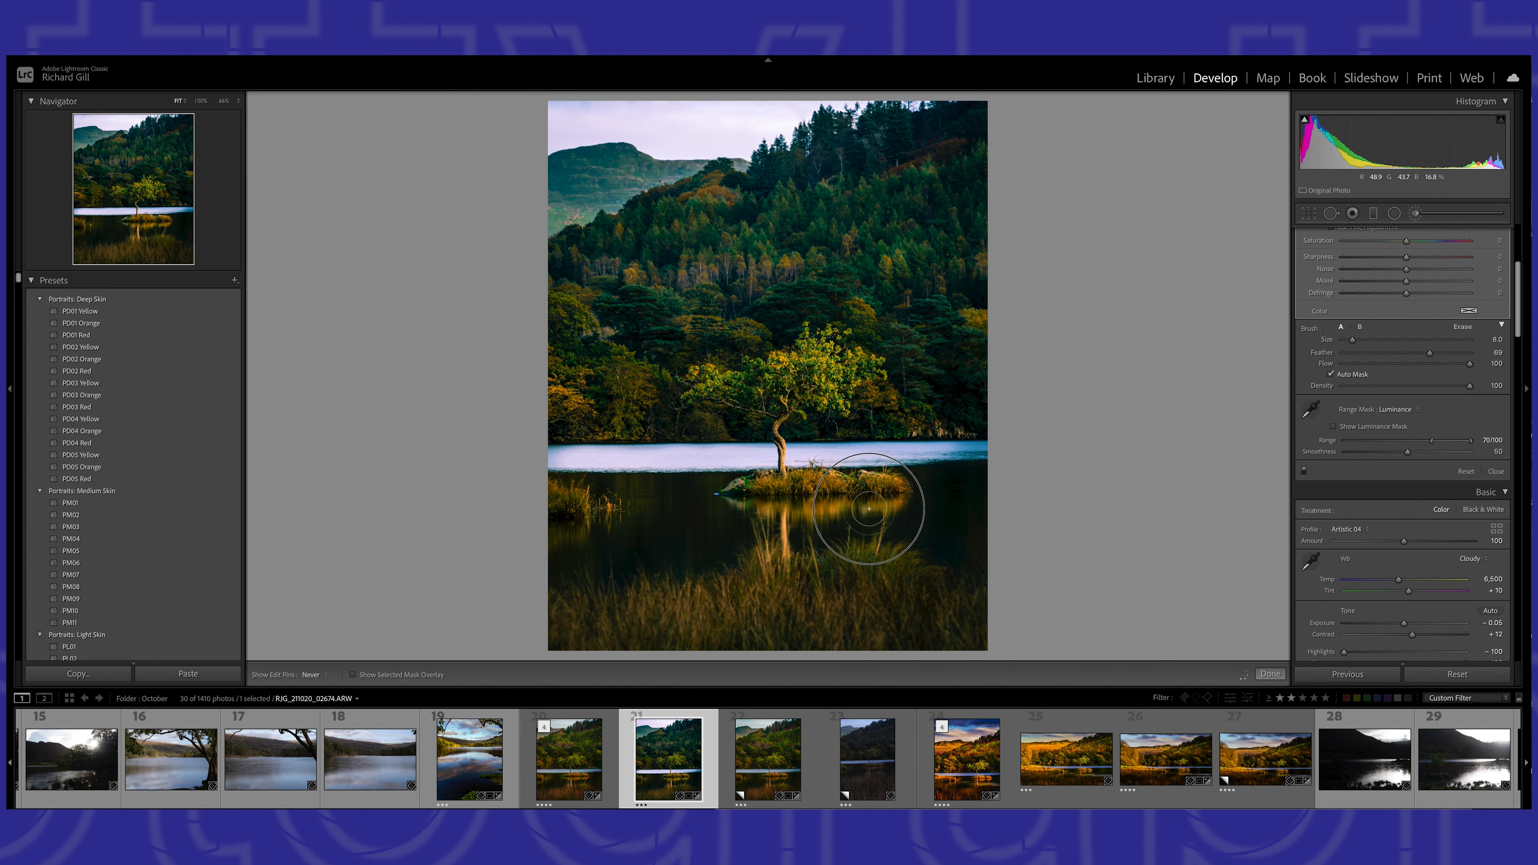
pyautogui.press('k')
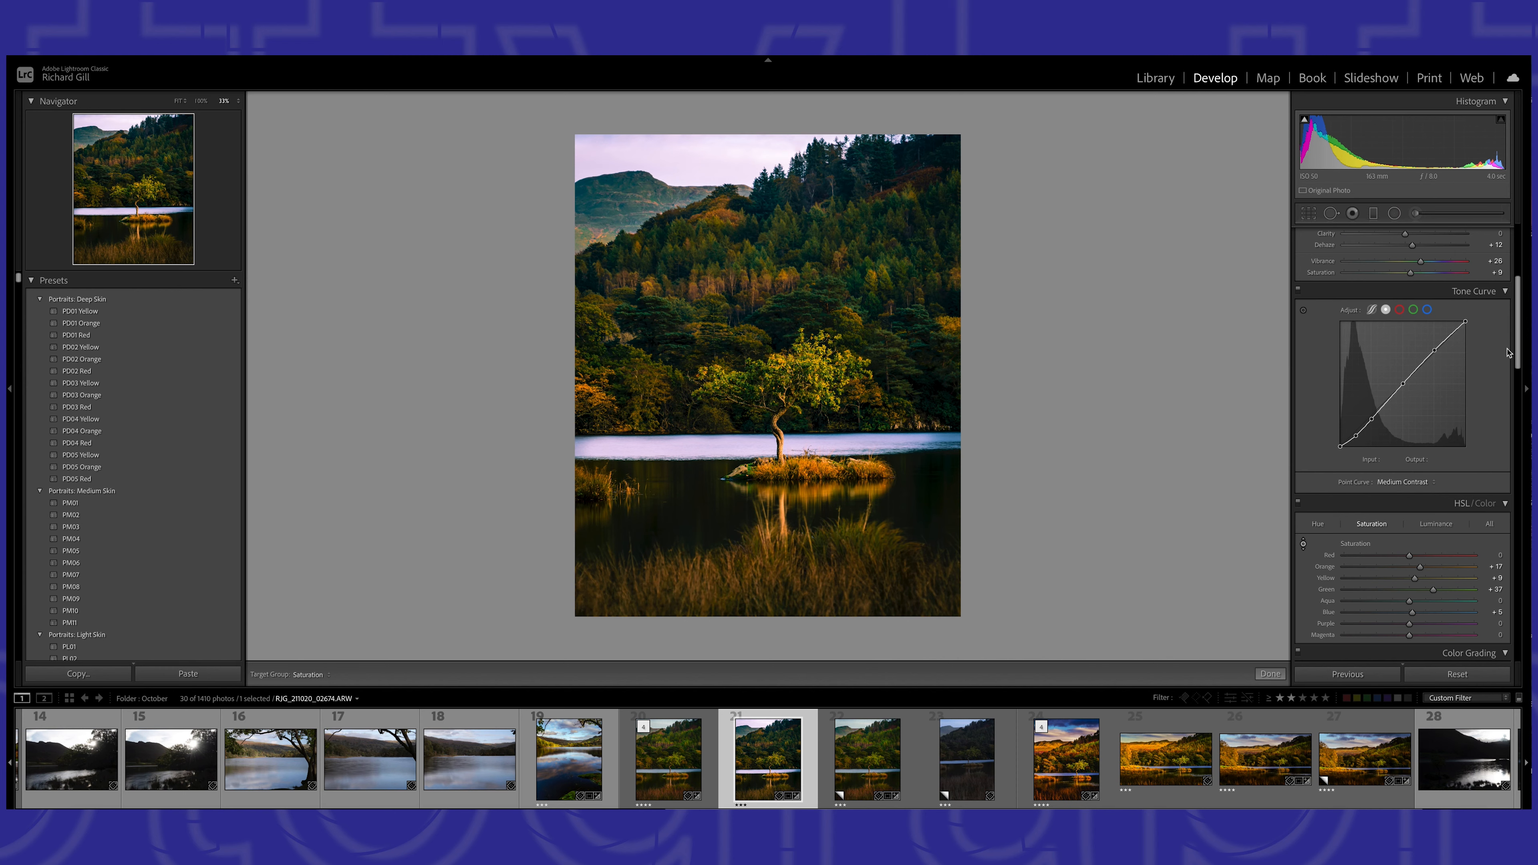
# - Set the Red Primary calibration to Hue -19 and Saturation +10
pyautogui.moveTo(1519, 358); pyautogui.dragTo(1506, 665)
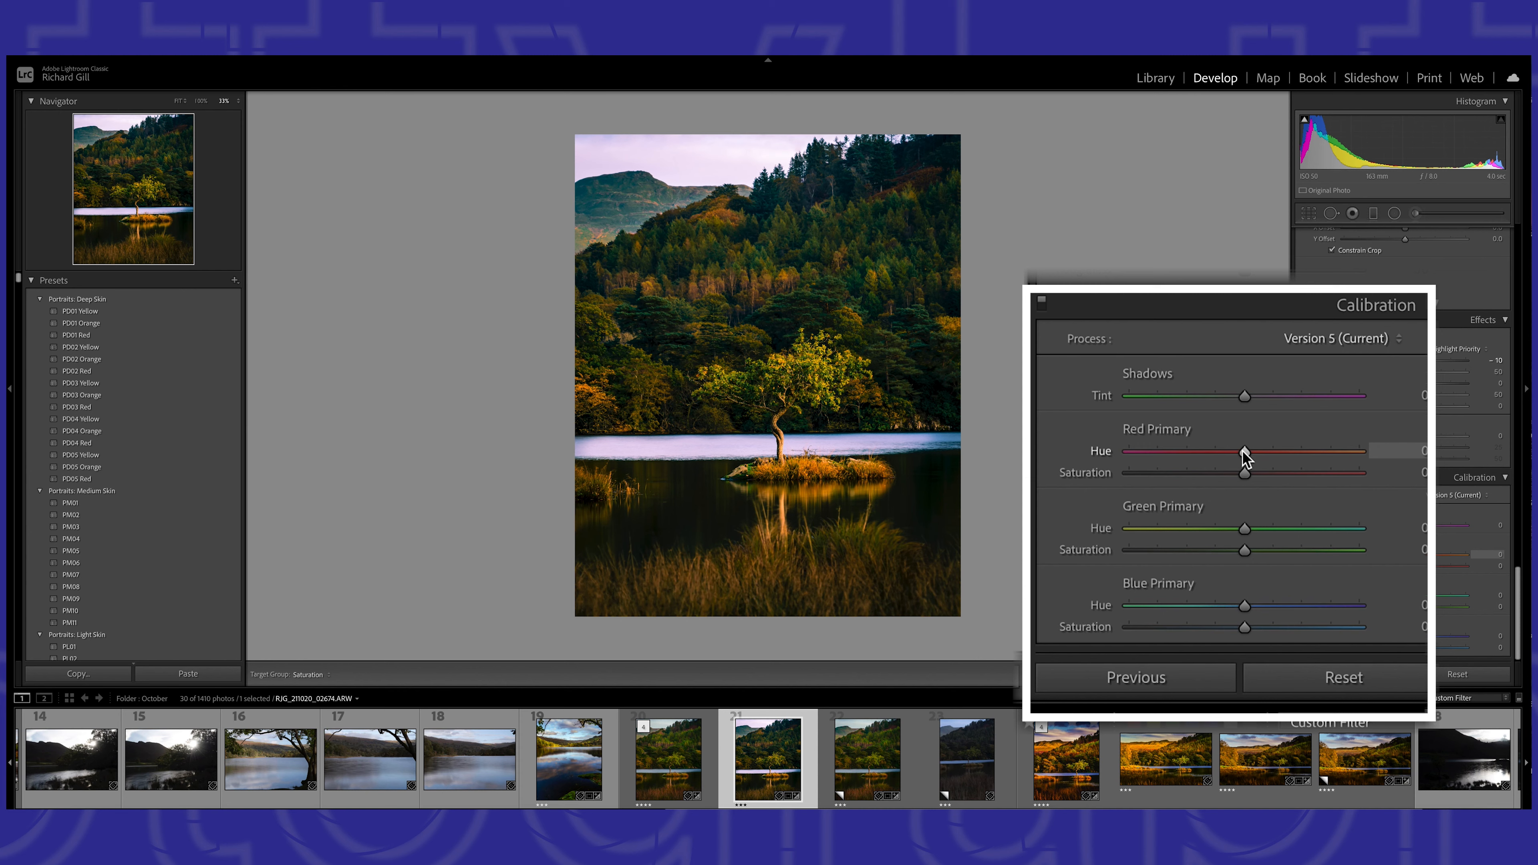
pyautogui.moveTo(1246, 458); pyautogui.dragTo(1367, 461)
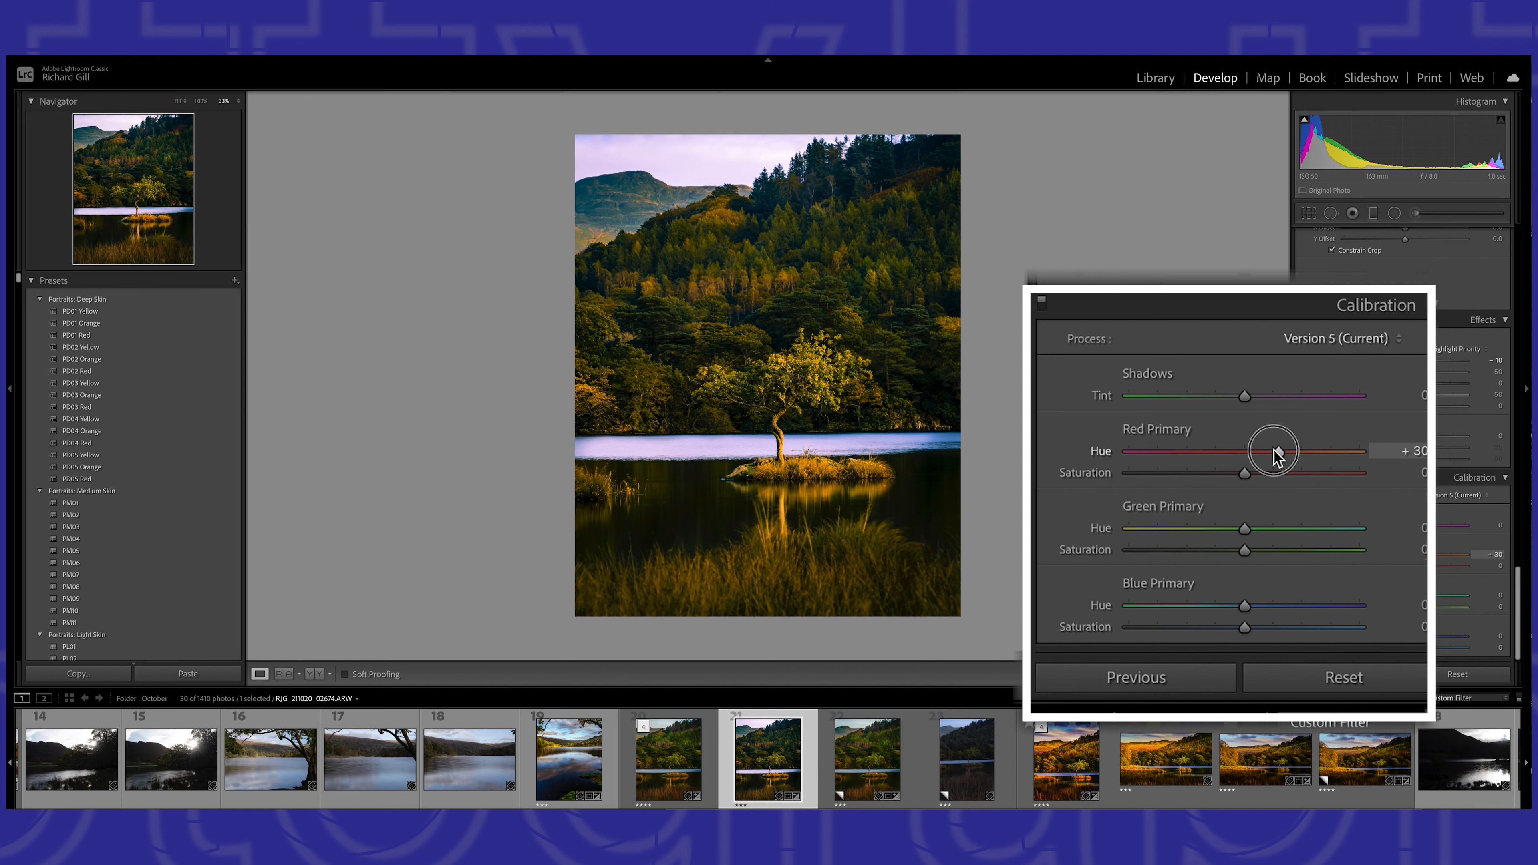
pyautogui.moveTo(1363, 454); pyautogui.dragTo(1254, 478)
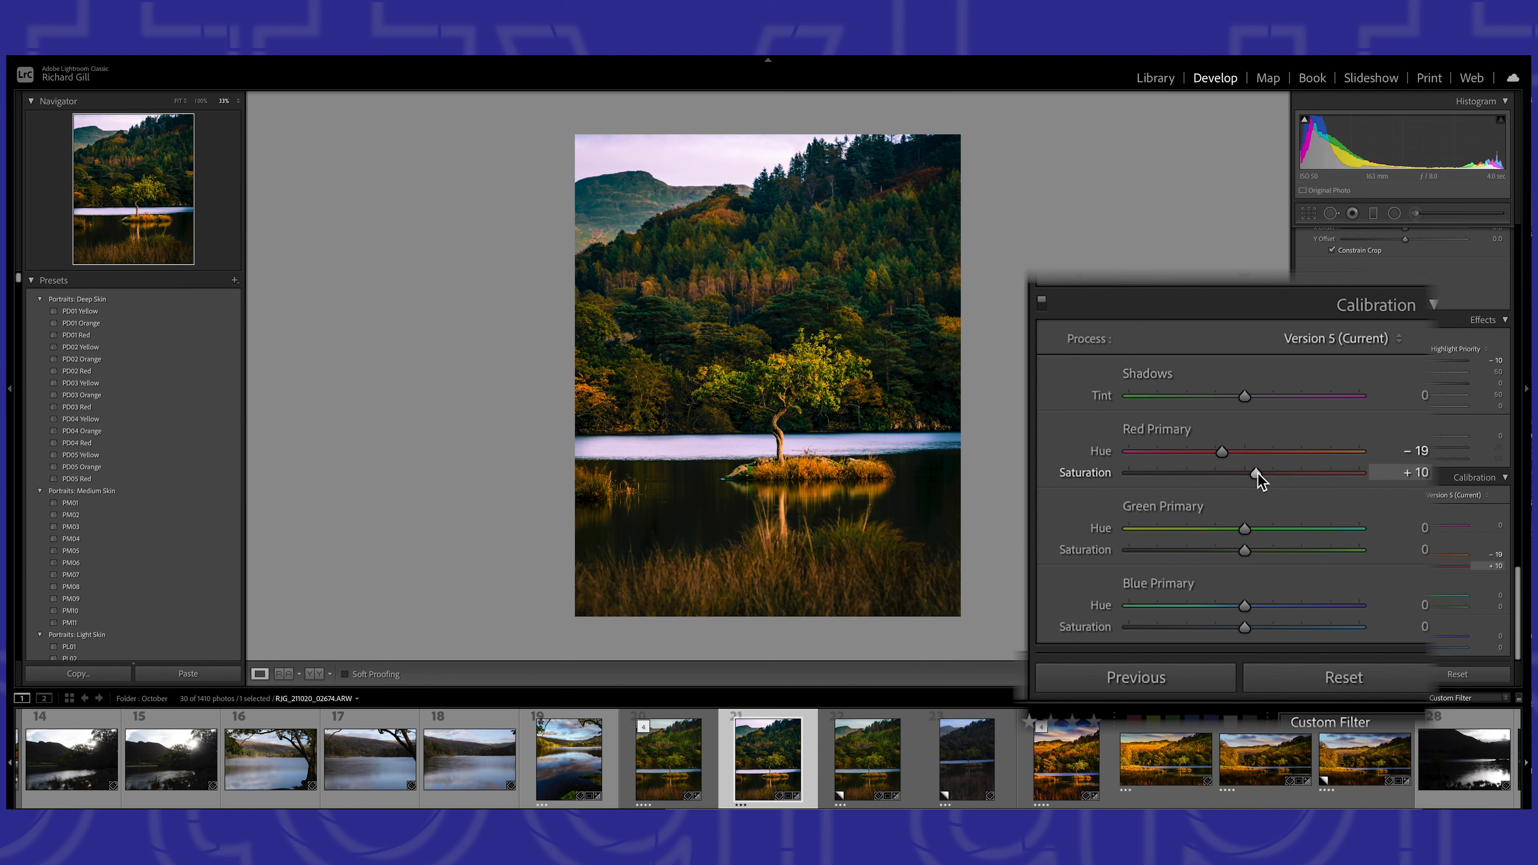
# - Calibrate Green Primary to Hue -11, Saturation -18 and Blue Primary to Hue +7, Saturation +24, and compare with the unedited photo
pyautogui.moveTo(1245, 530); pyautogui.dragTo(1225, 554)
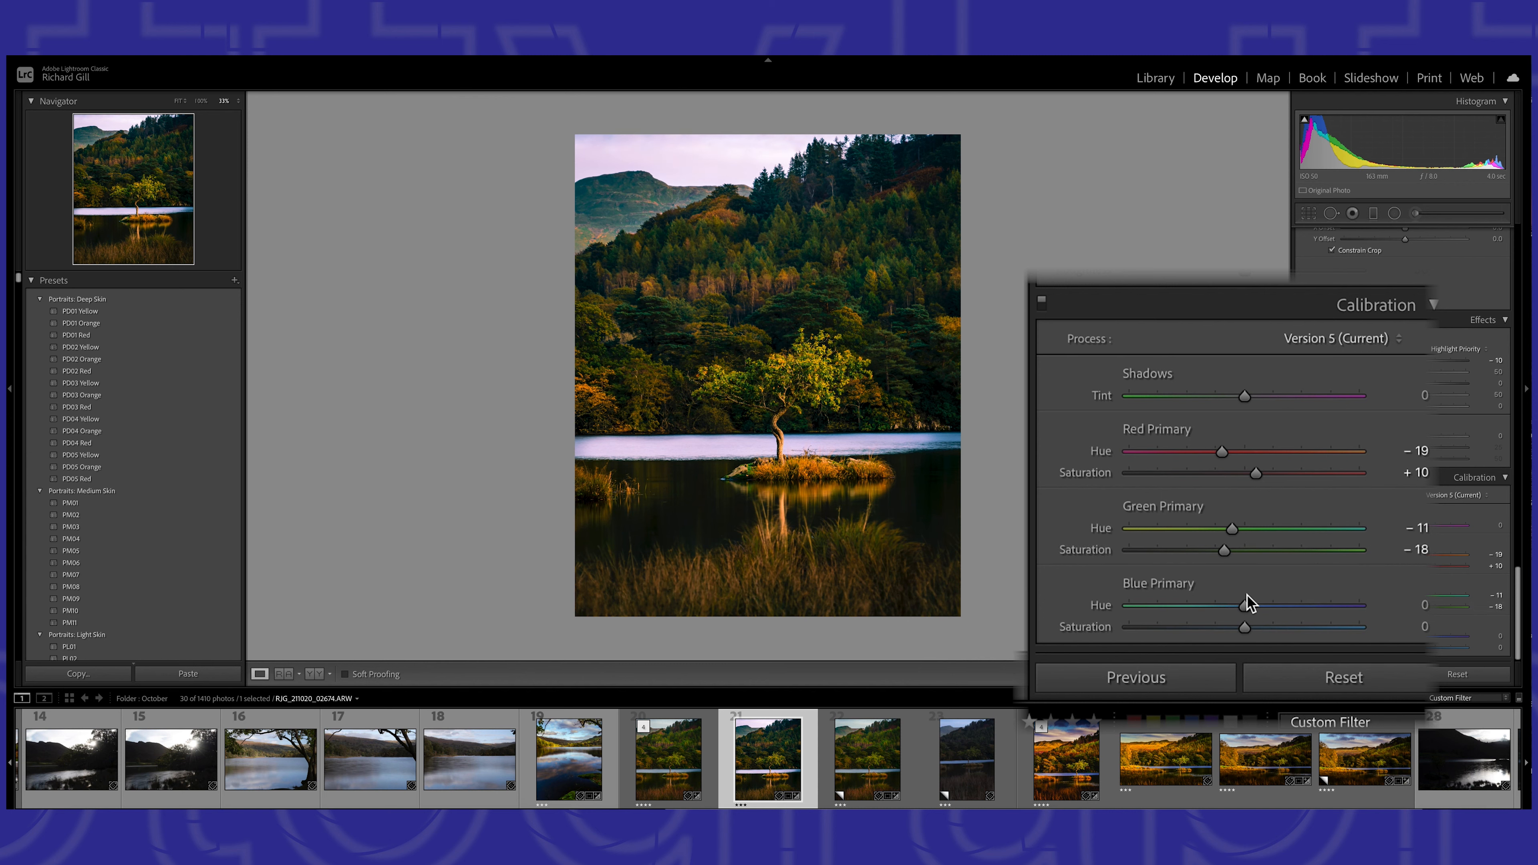
pyautogui.moveTo(1245, 606); pyautogui.dragTo(1272, 632)
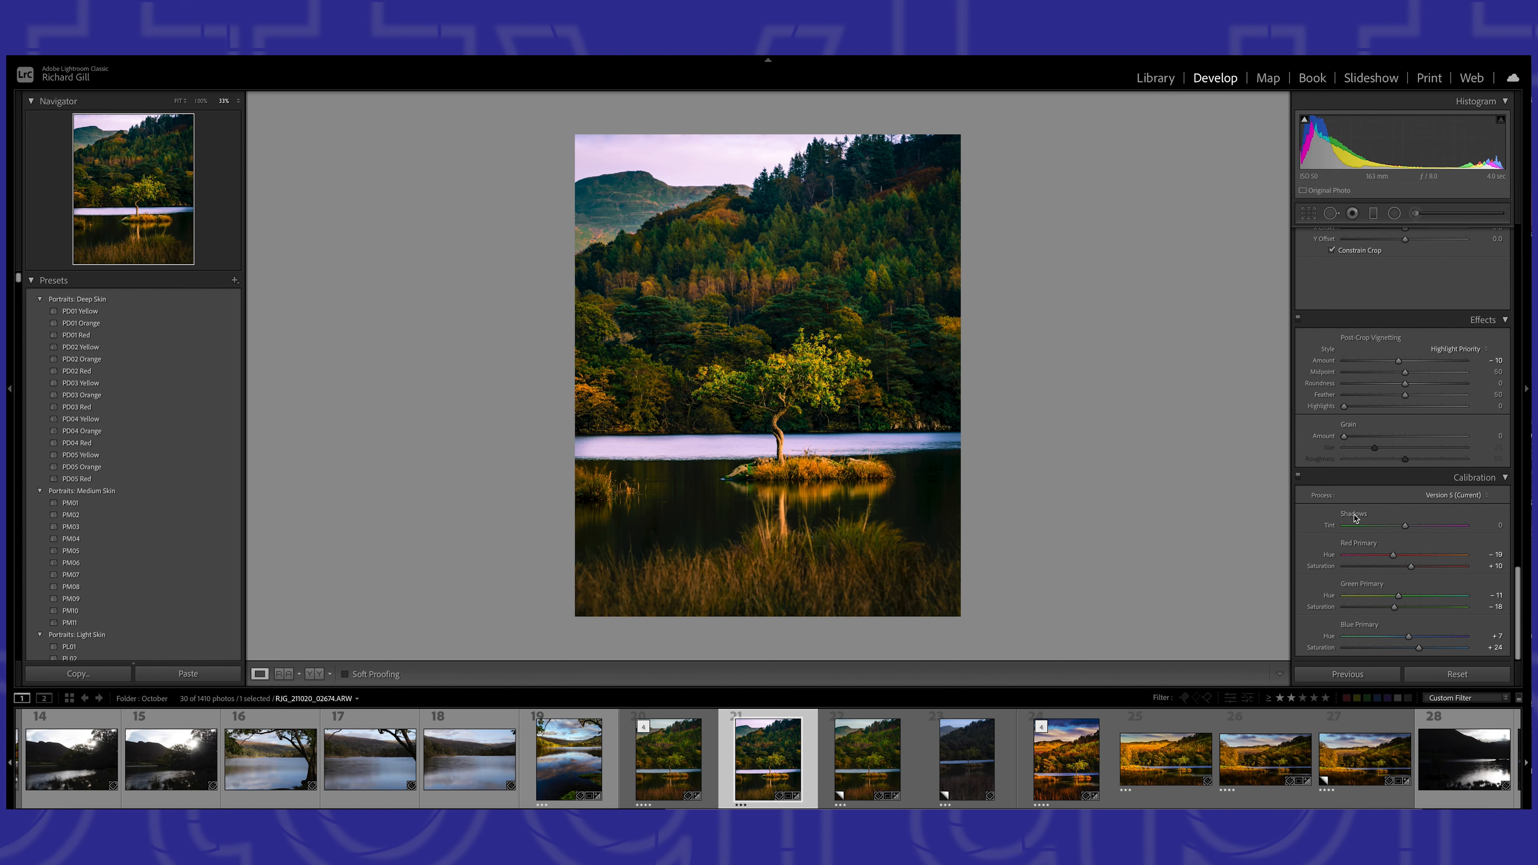
pyautogui.press('\\')
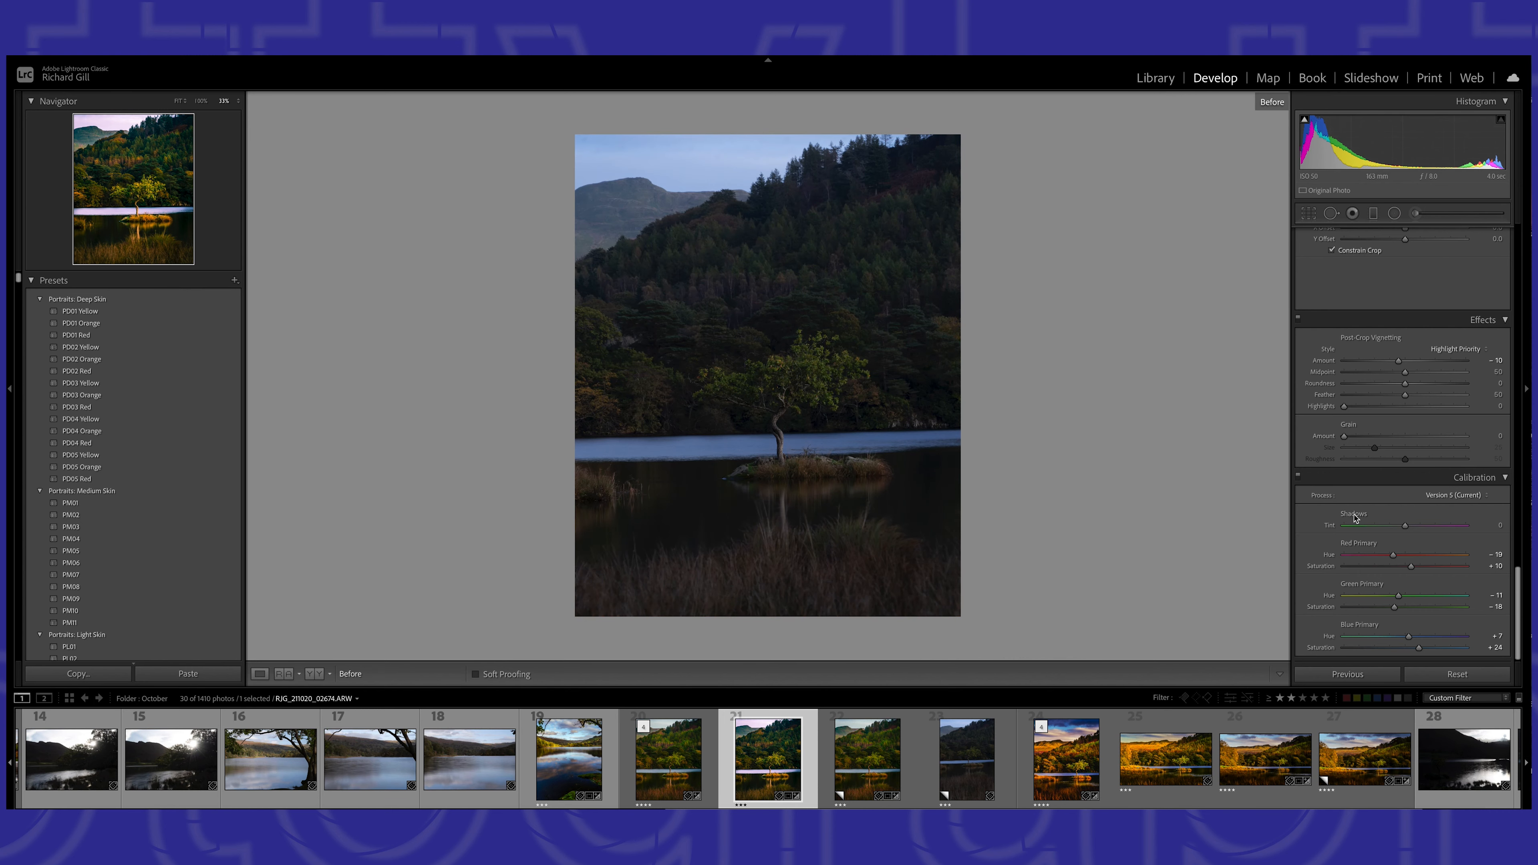
pyautogui.press('\\')
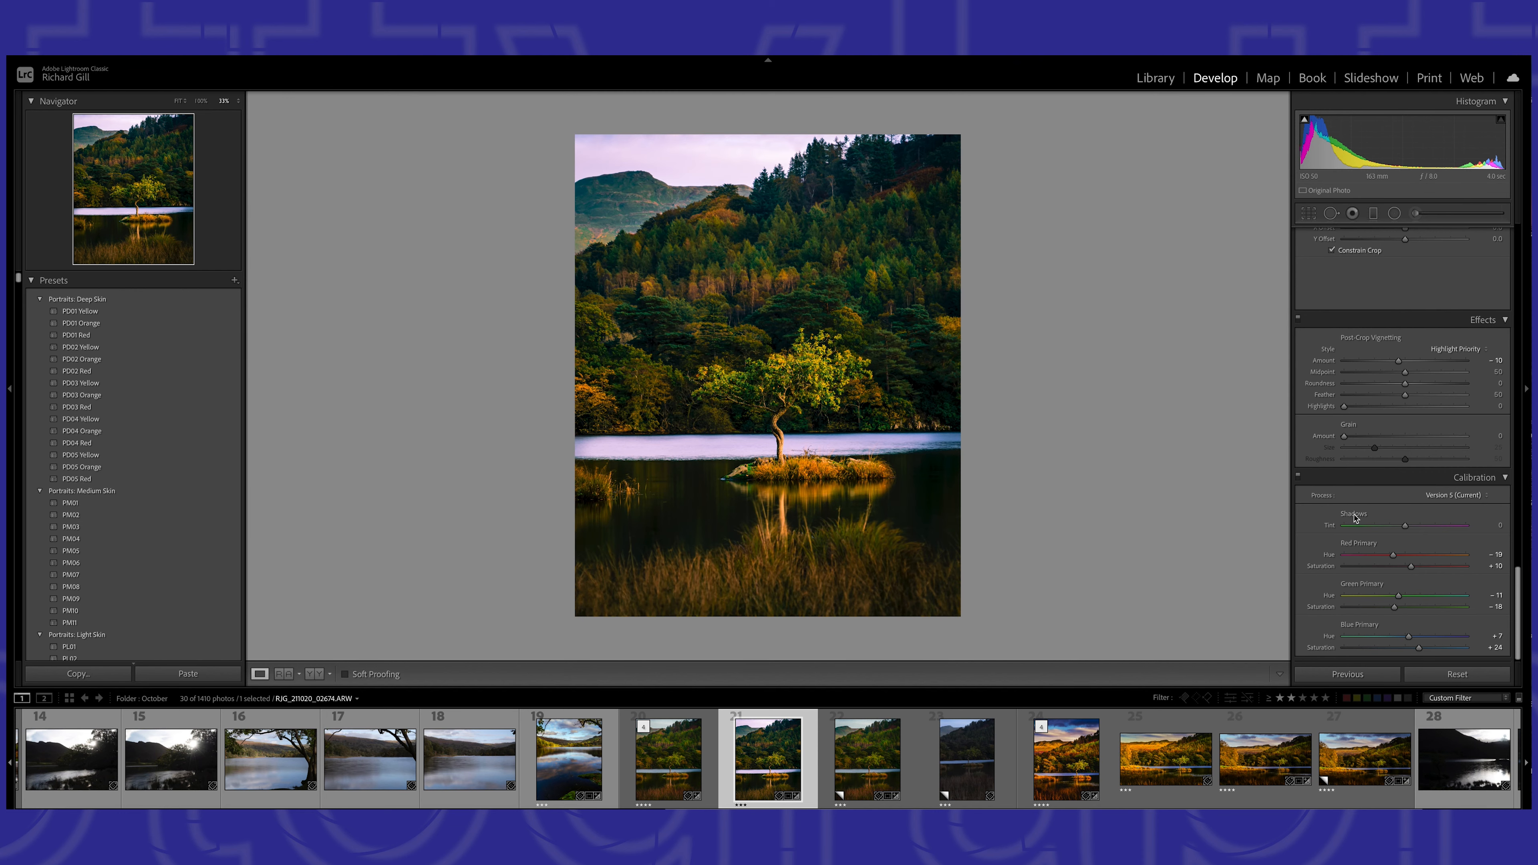